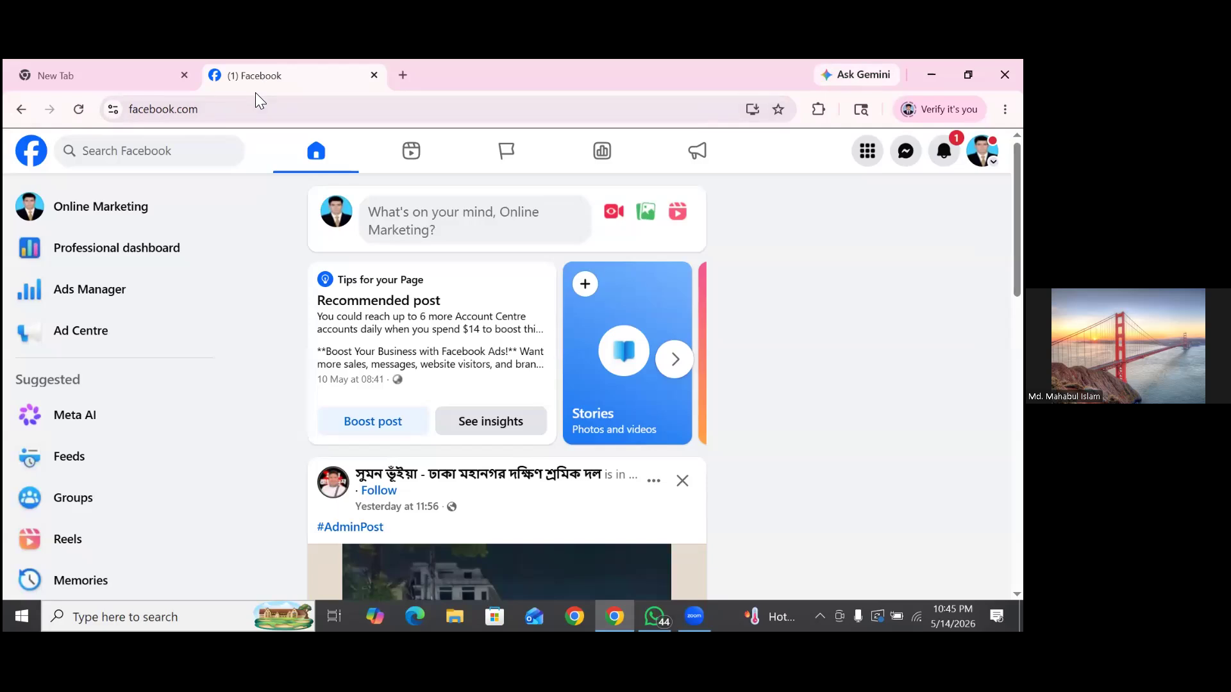
{"action": "key", "text": "super+Down"}
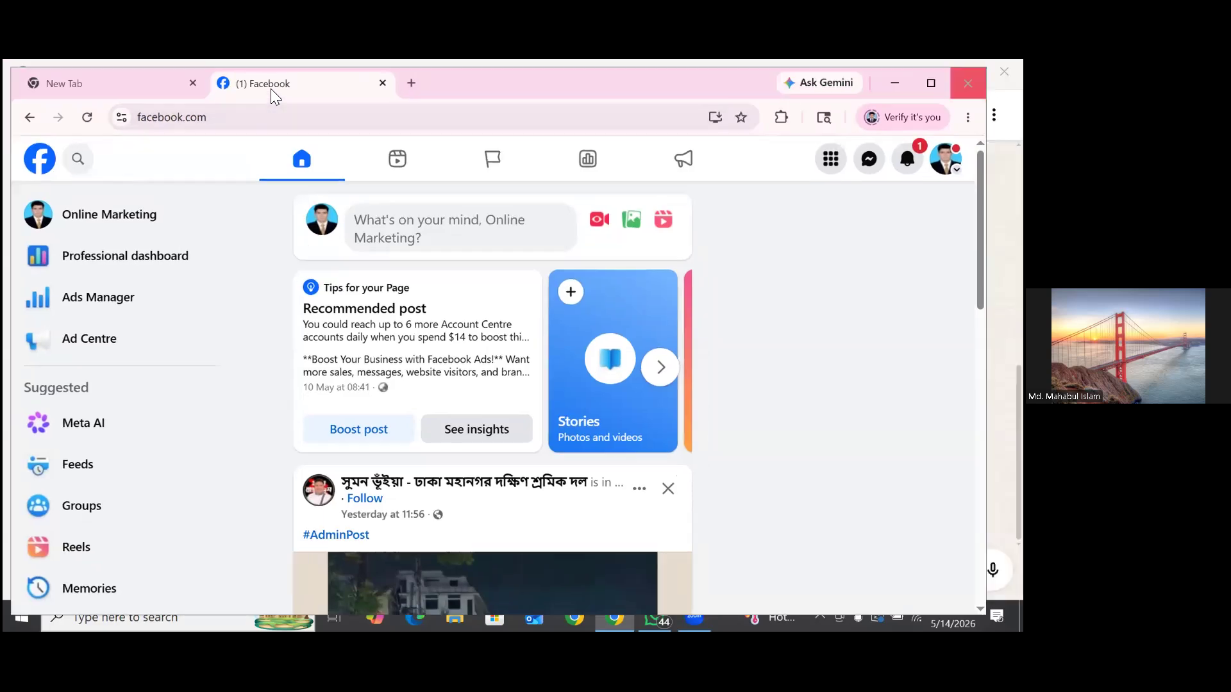
{"action": "key", "text": "super+Up"}
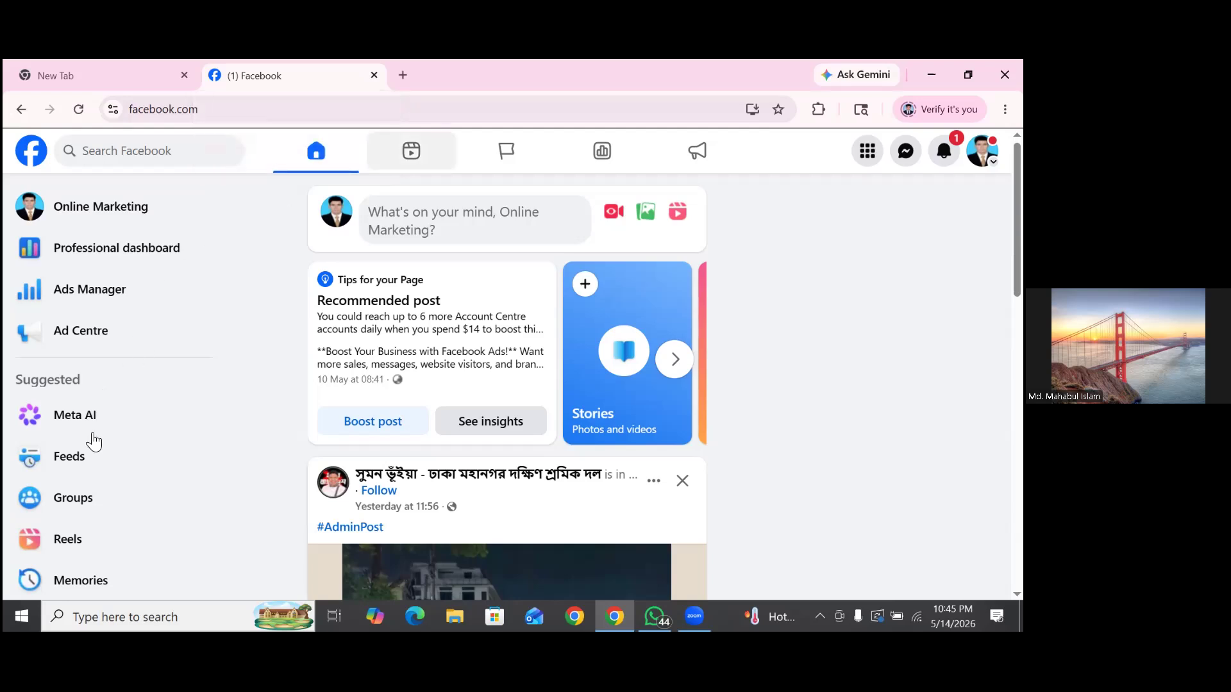
- Expand the full list of sidebar shortcuts for the Online Marketing page and look through its entries
{"action": "scroll", "coordinate": [94, 441], "scroll_direction": "down", "scroll_amount": 4}
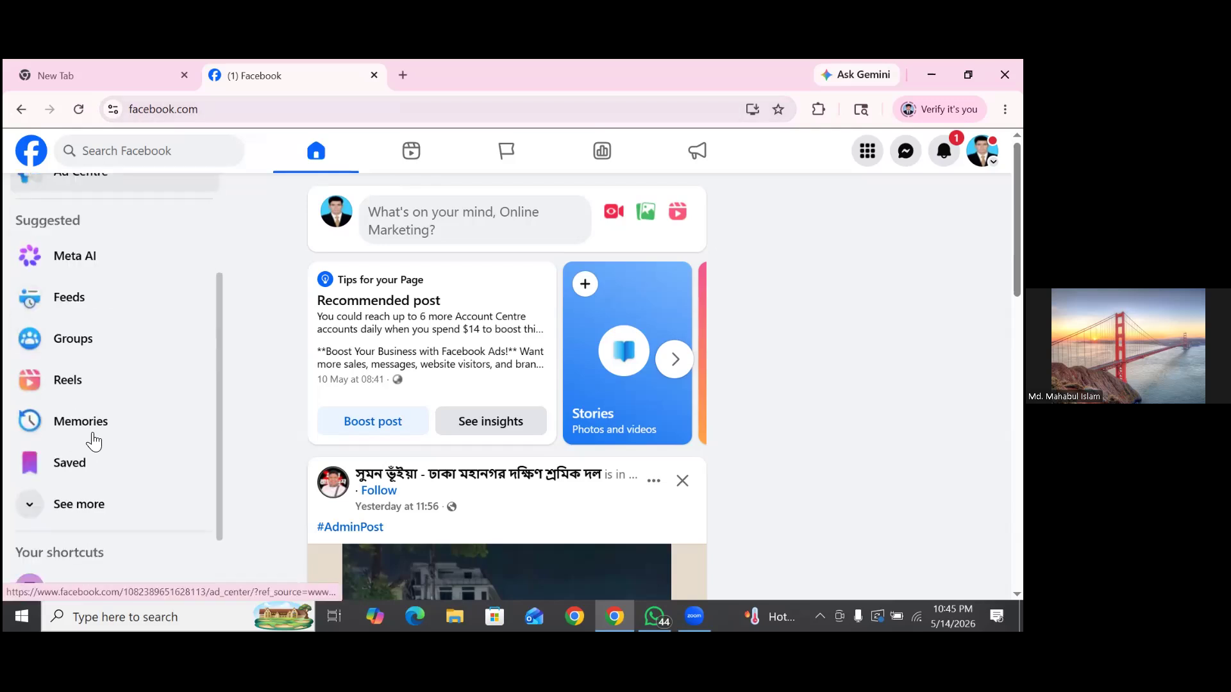
{"action": "left_click", "coordinate": [79, 409]}
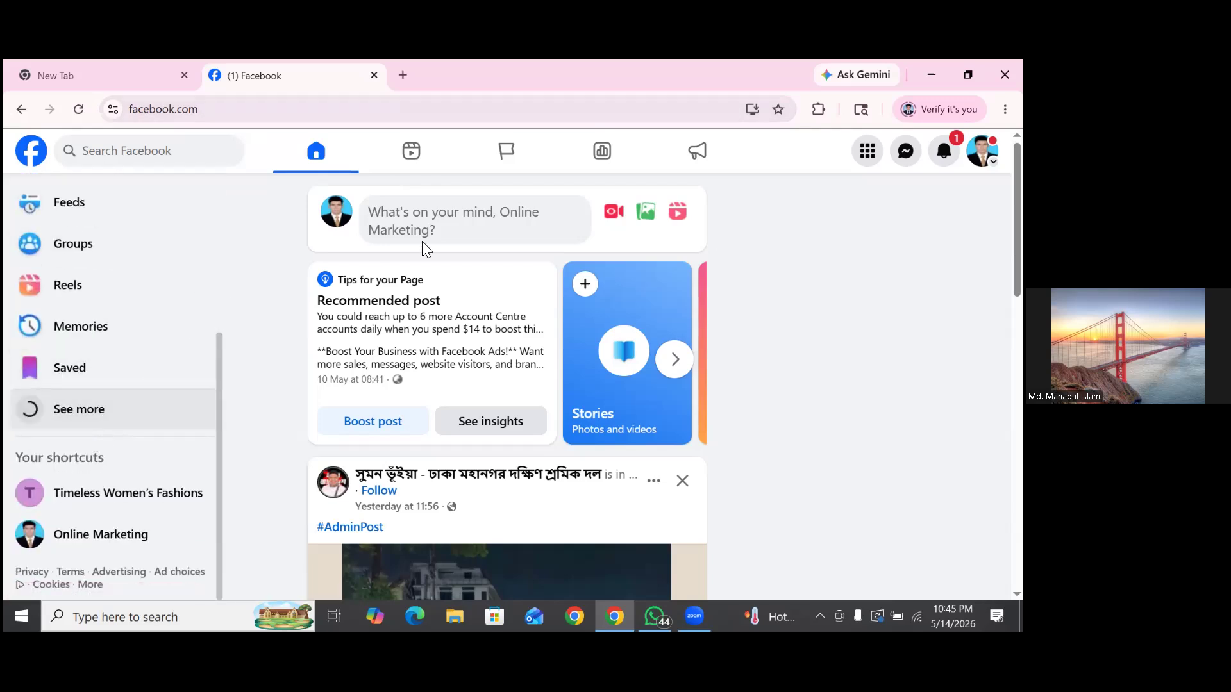
{"action": "scroll", "coordinate": [97, 360], "scroll_direction": "down", "scroll_amount": 1}
{"action": "scroll", "coordinate": [96, 360], "scroll_direction": "down", "scroll_amount": 1}
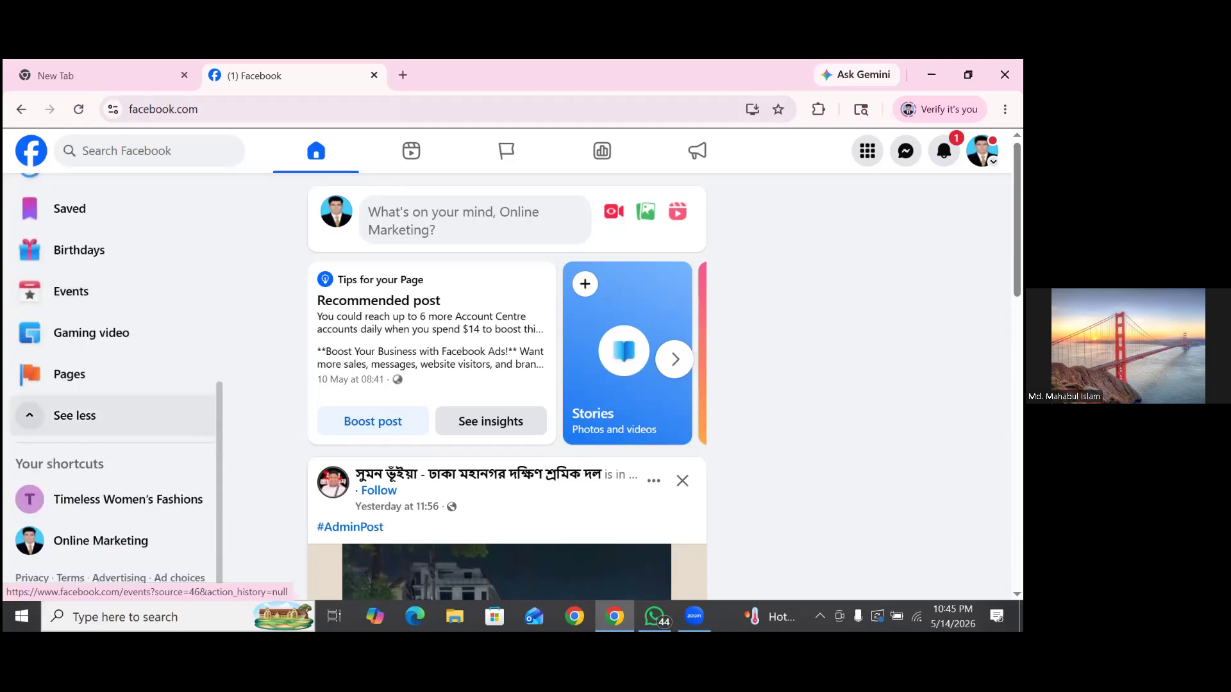
{"action": "scroll", "coordinate": [96, 513], "scroll_direction": "up", "scroll_amount": 2}
{"action": "scroll", "coordinate": [96, 415], "scroll_direction": "up", "scroll_amount": 4}
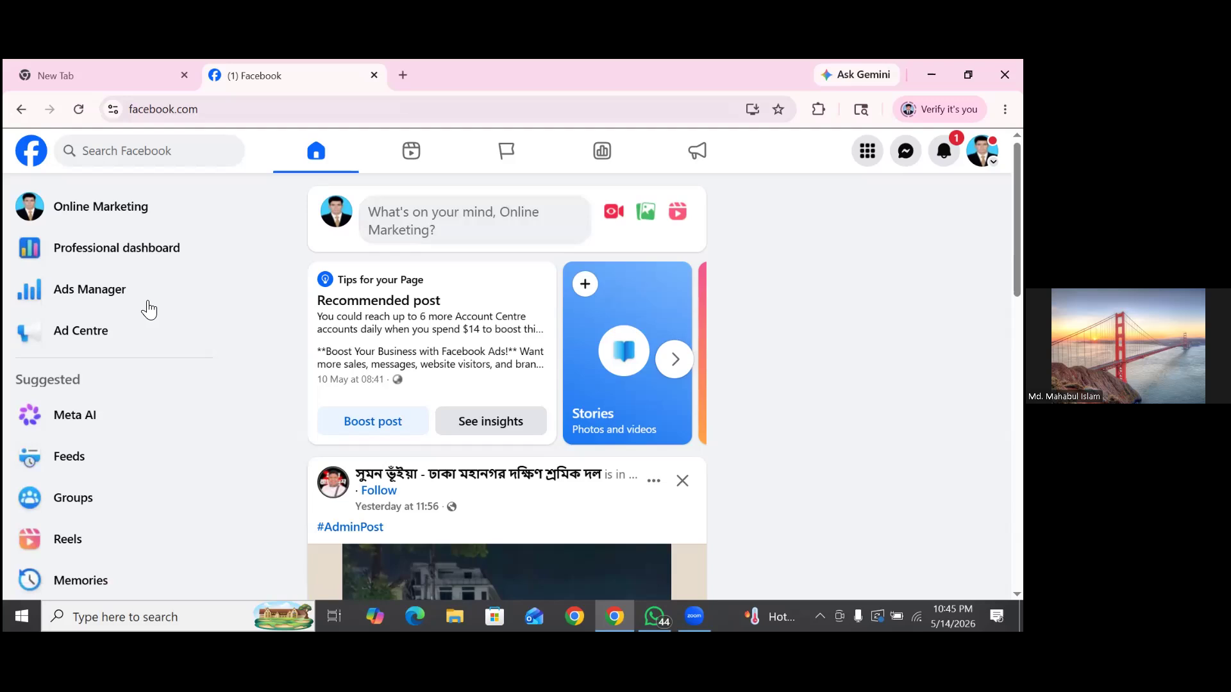
- Switch from the Online Marketing page to the owner's personal profile
{"action": "key", "text": "Return"}
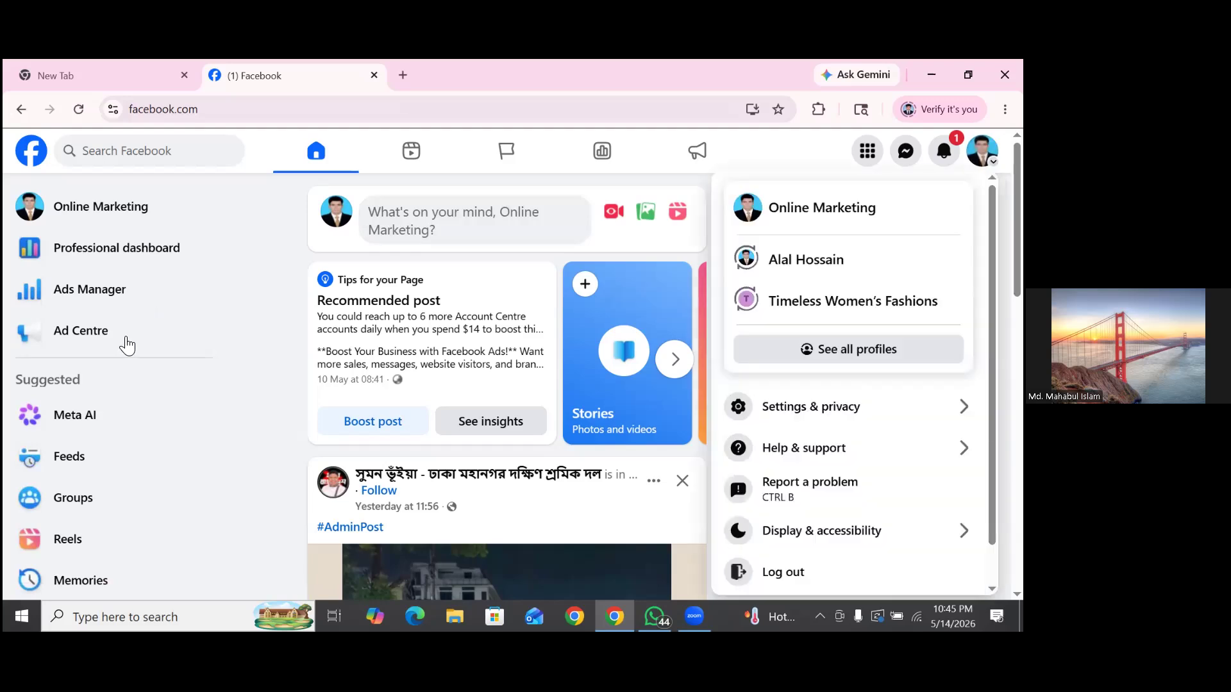
{"action": "key", "text": "Tab"}
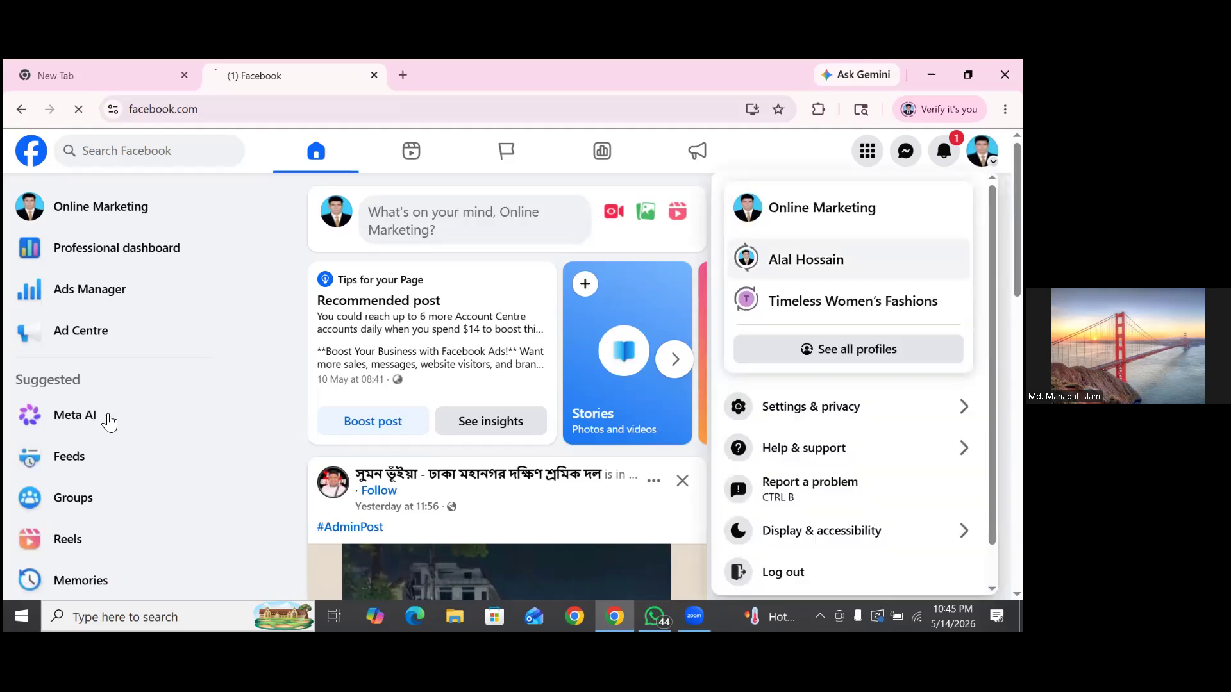
{"action": "key", "text": "Return"}
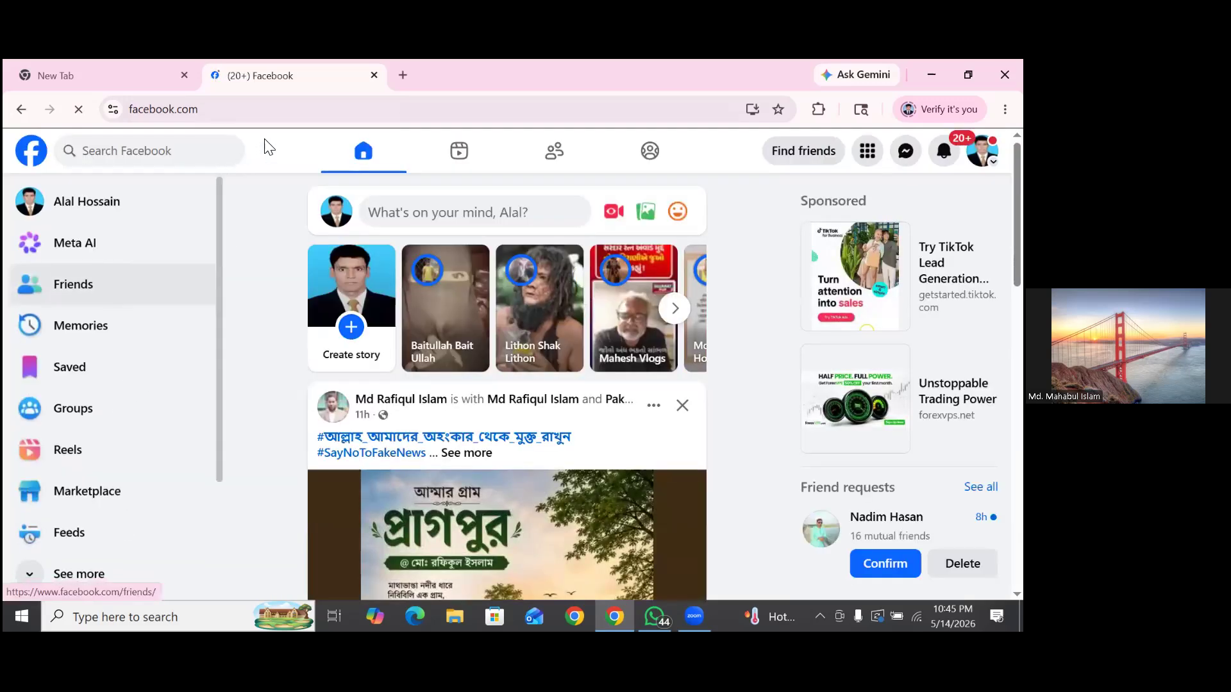
- Expand the personal profile's sidebar shortcuts and open Ads Manager
{"action": "key", "text": "Tab"}
{"action": "key", "text": "Tab"}
{"action": "key", "text": "Tab"}
{"action": "key", "text": "Tab"}
{"action": "key", "text": "Tab"}
{"action": "key", "text": "Tab"}
{"action": "key", "text": "Tab"}
{"action": "key", "text": "Tab"}
{"action": "key", "text": "Tab"}
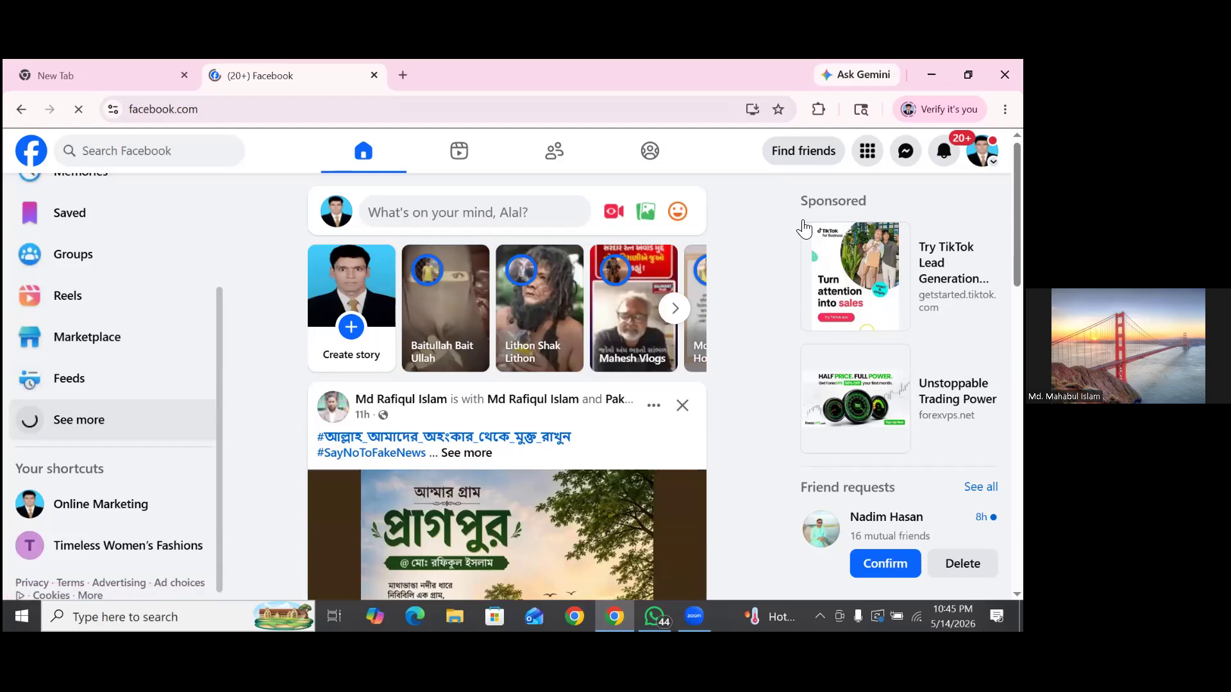
{"action": "key", "text": "Return"}
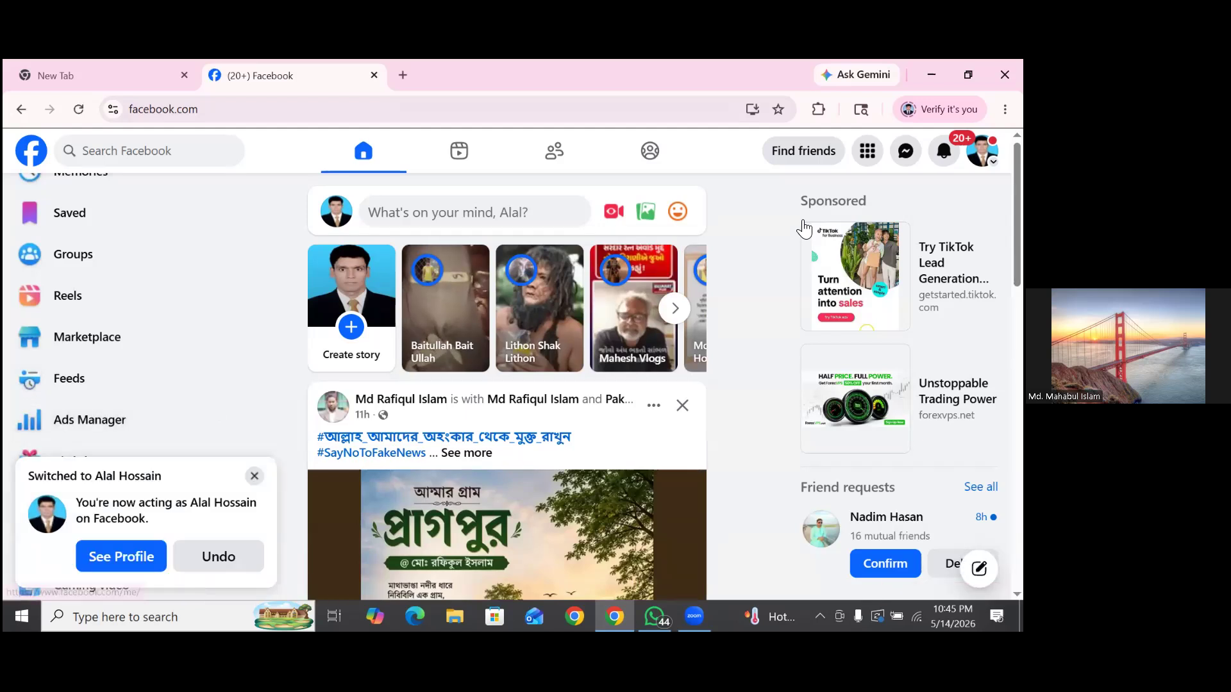
{"action": "left_click", "coordinate": [90, 419]}
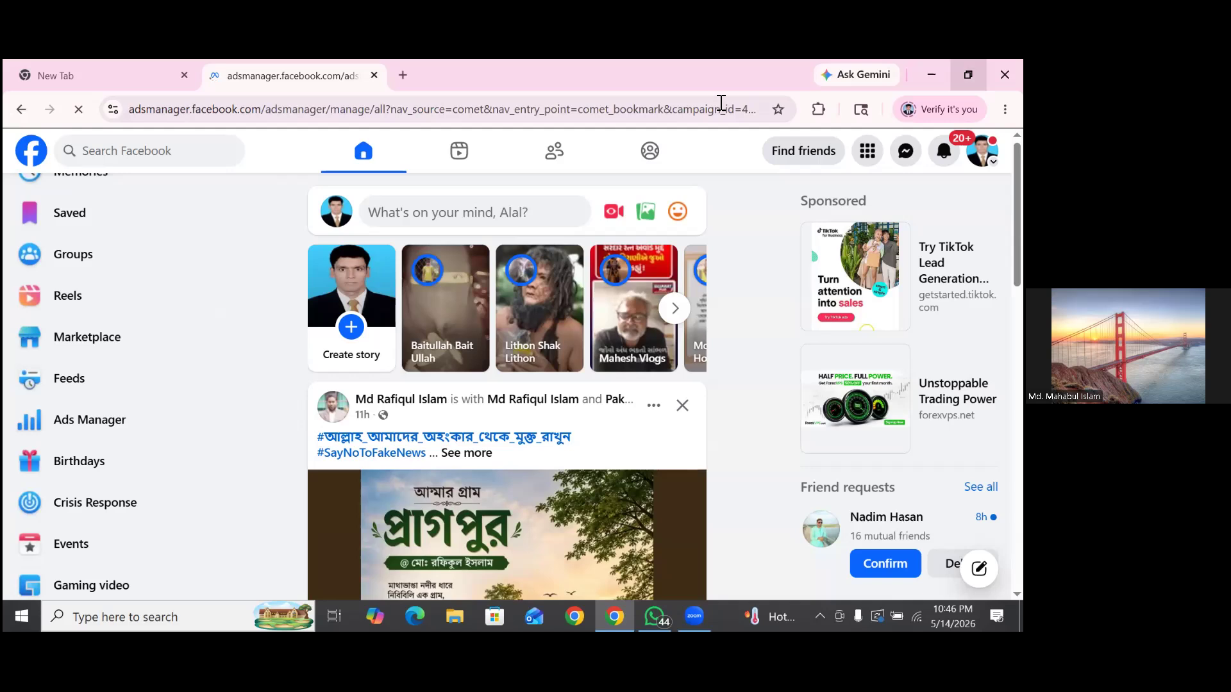
{"action": "key", "text": "super+Down"}
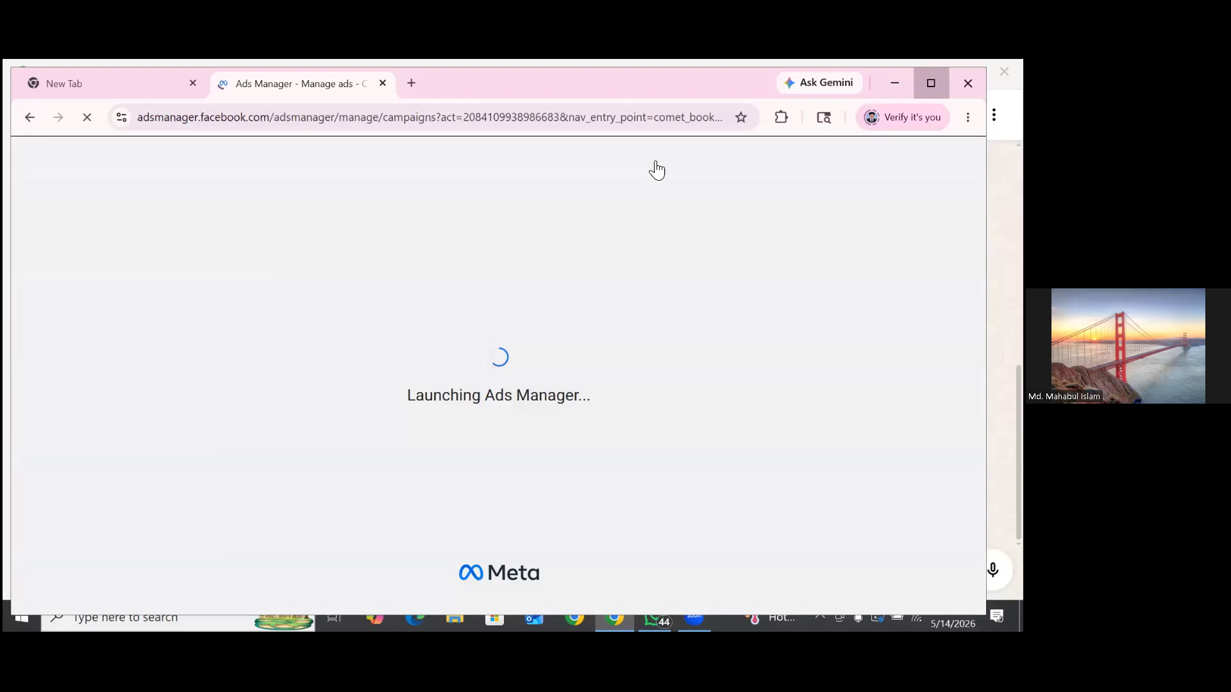
{"action": "key", "text": "super+Up"}
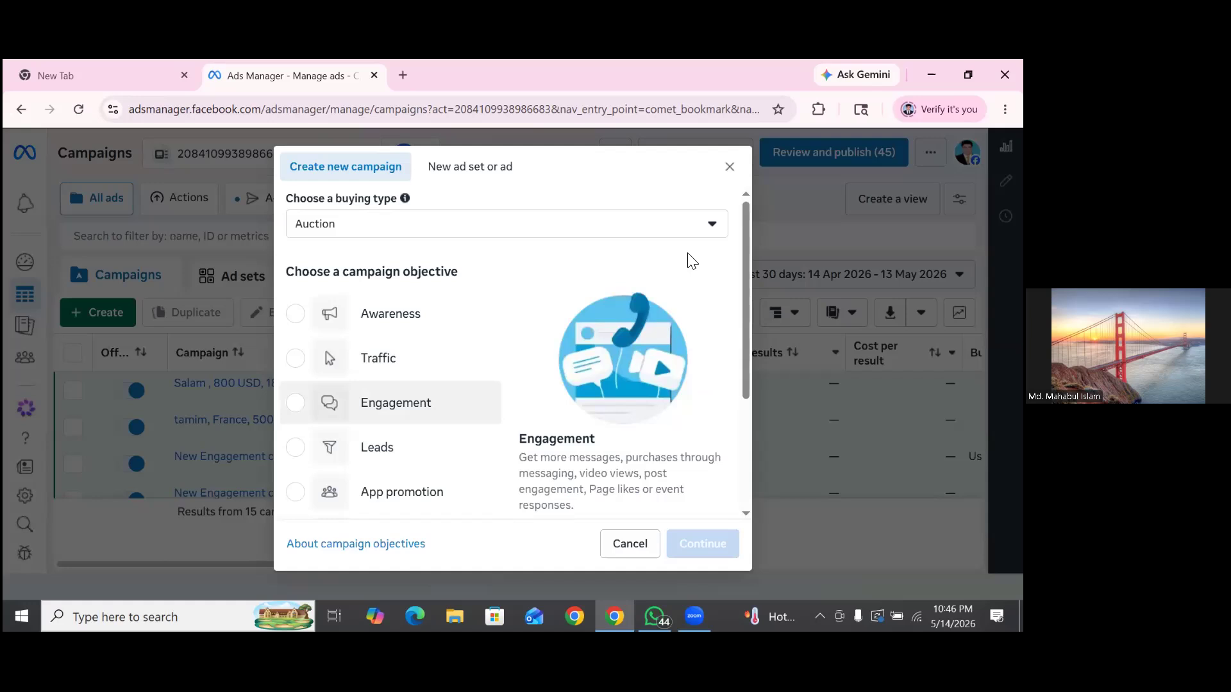
- Create a new campaign with the Leads objective and permanently dismiss the notice about the campaign setup
{"action": "left_click", "coordinate": [378, 446]}
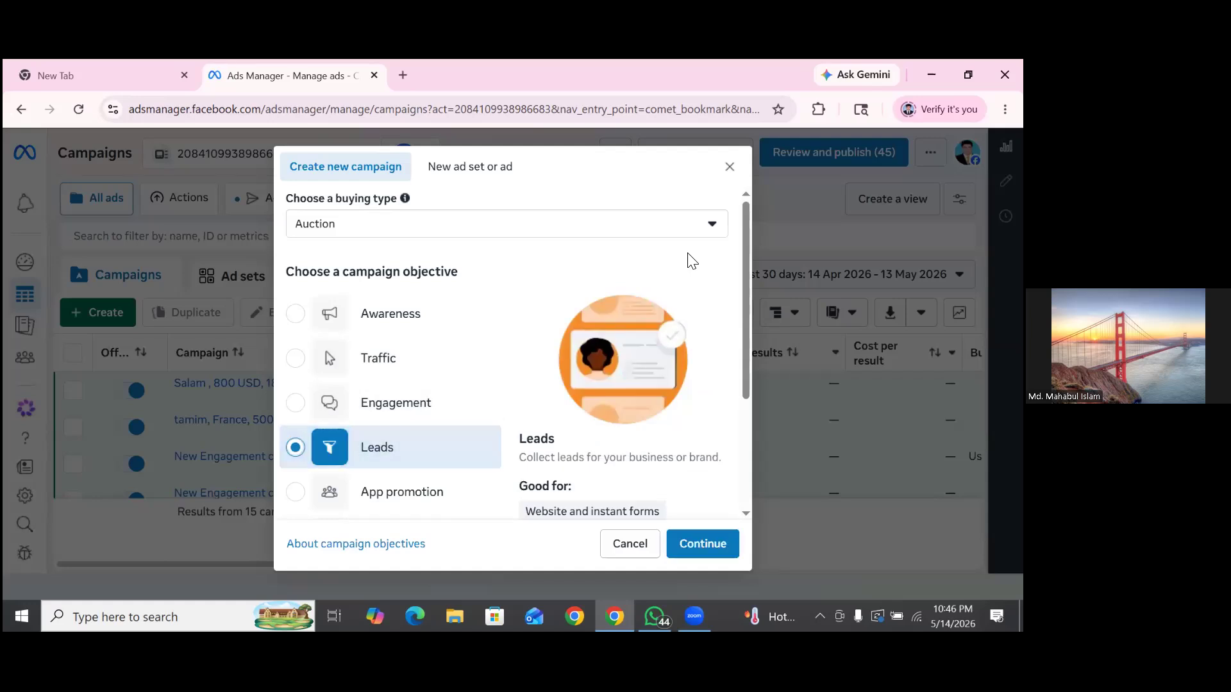
{"action": "scroll", "coordinate": [691, 260], "scroll_direction": "down", "scroll_amount": 3}
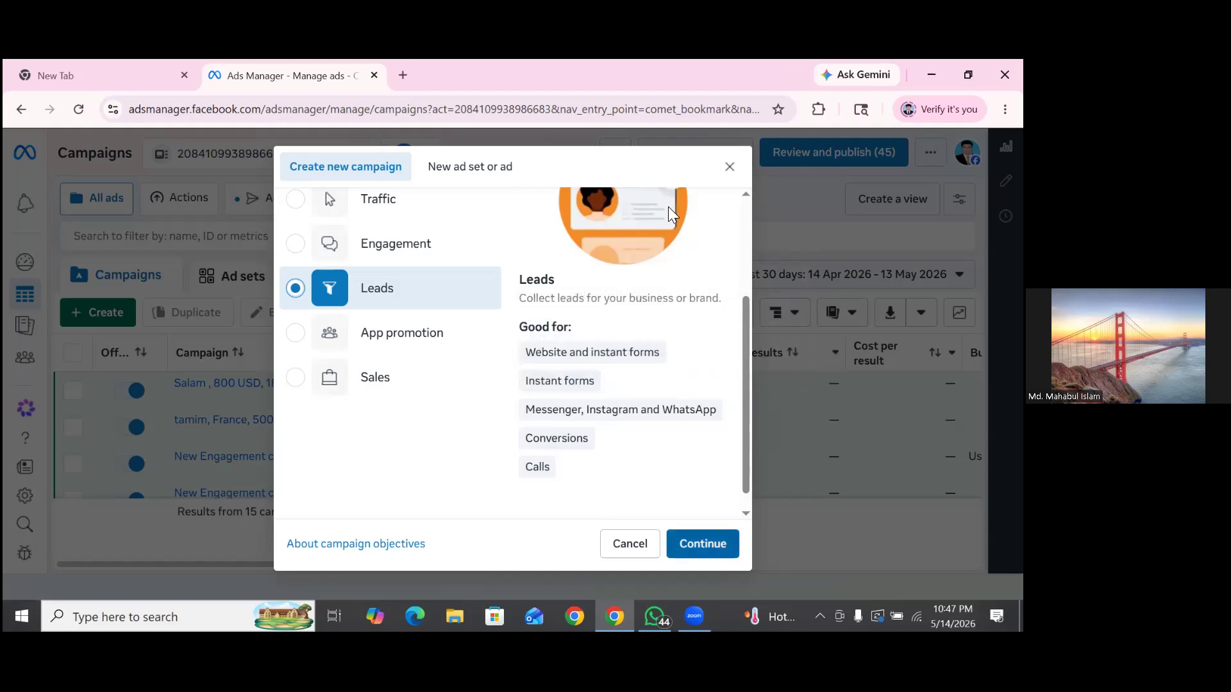
{"action": "key", "text": "Return"}
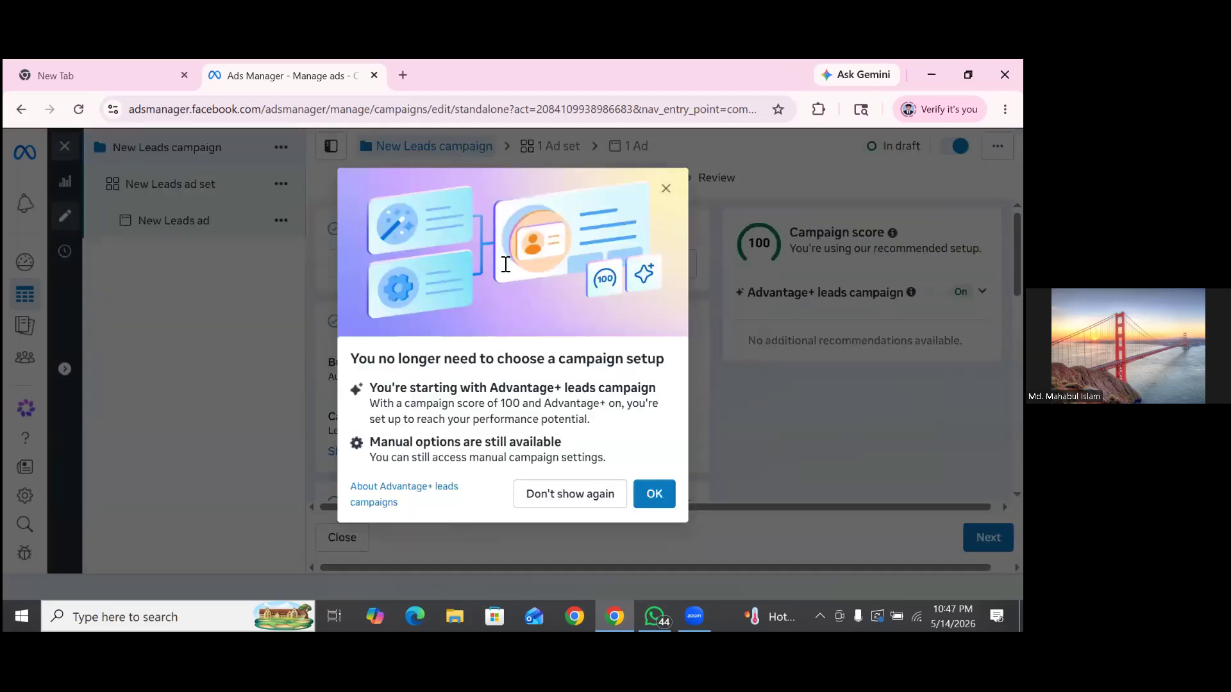
{"action": "left_click", "coordinate": [569, 494]}
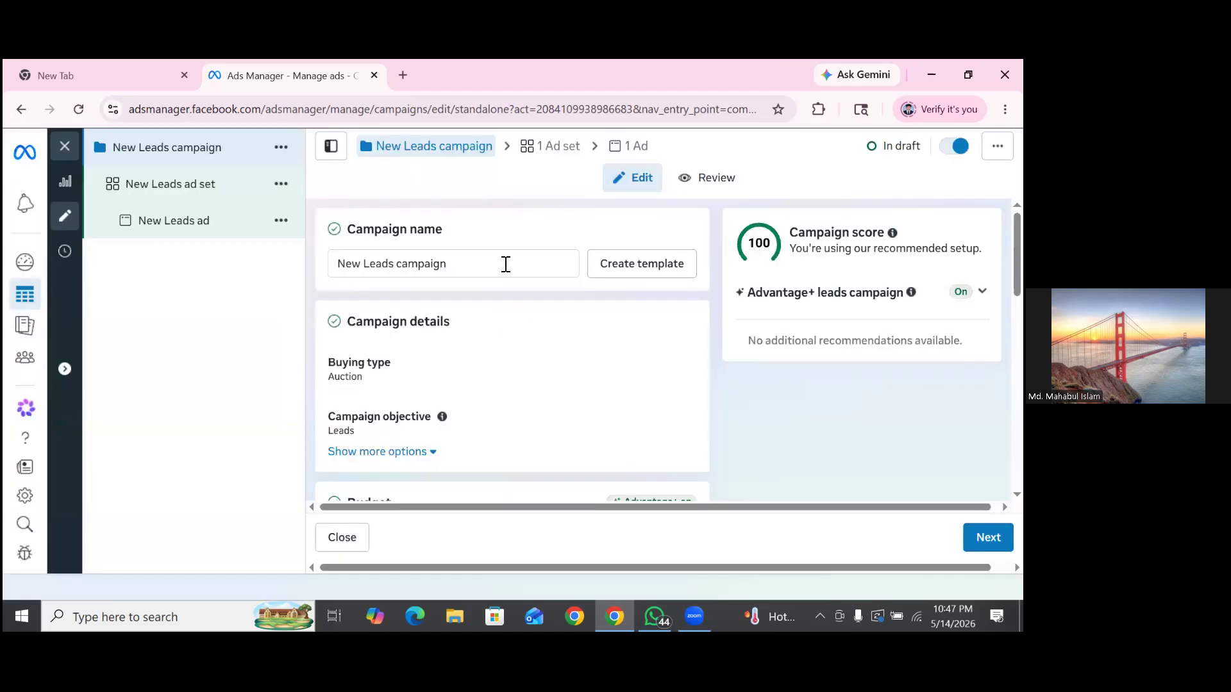
- Rename the campaign as "New Leads campaign Study Abroad"
{"action": "left_click", "coordinate": [506, 264]}
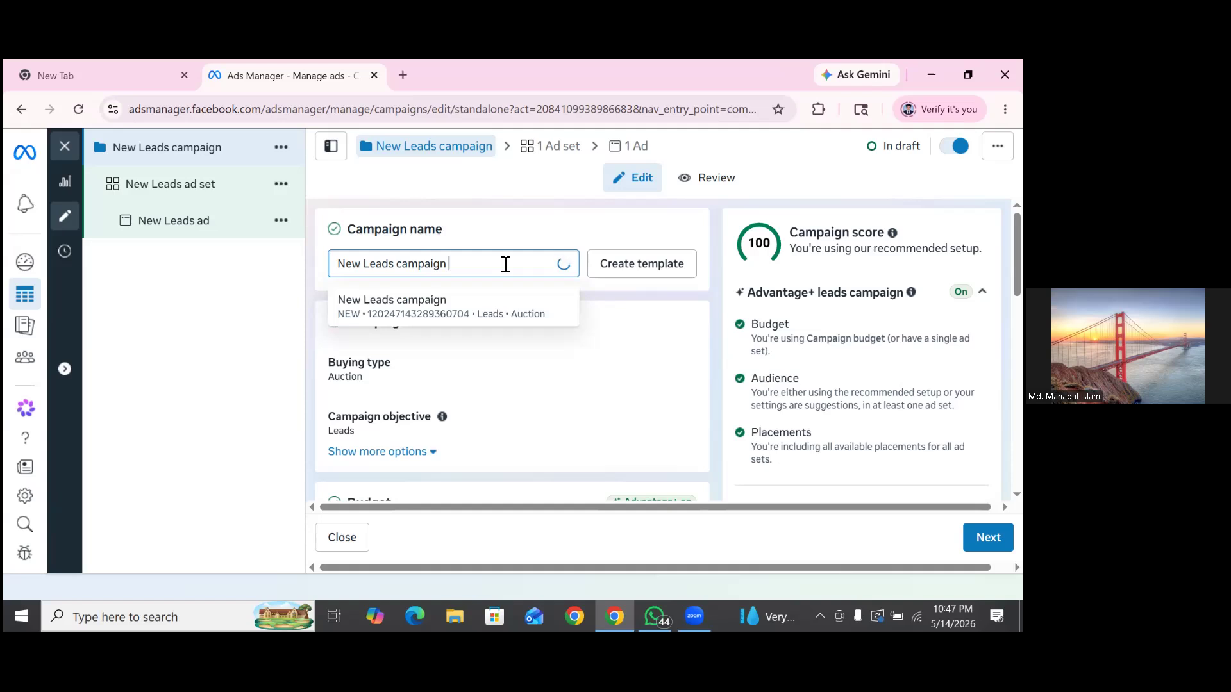
{"action": "type", "text": "S"}
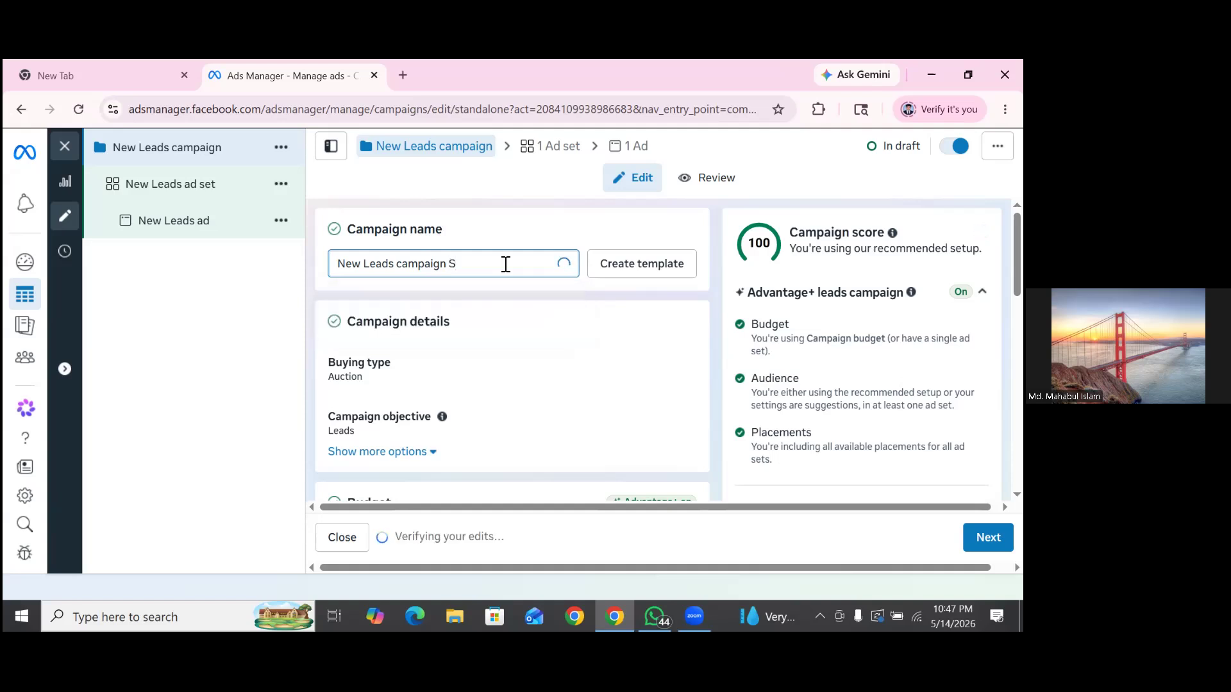
{"action": "type", "text": "tud"}
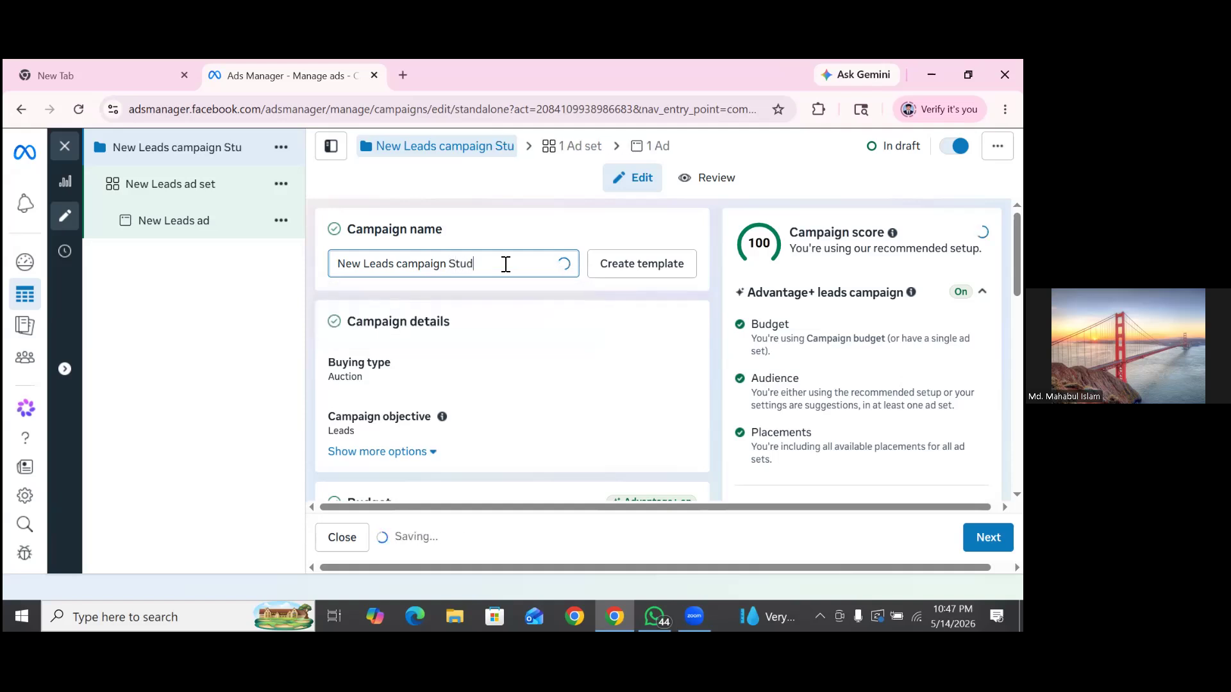
{"action": "type", "text": "y A"}
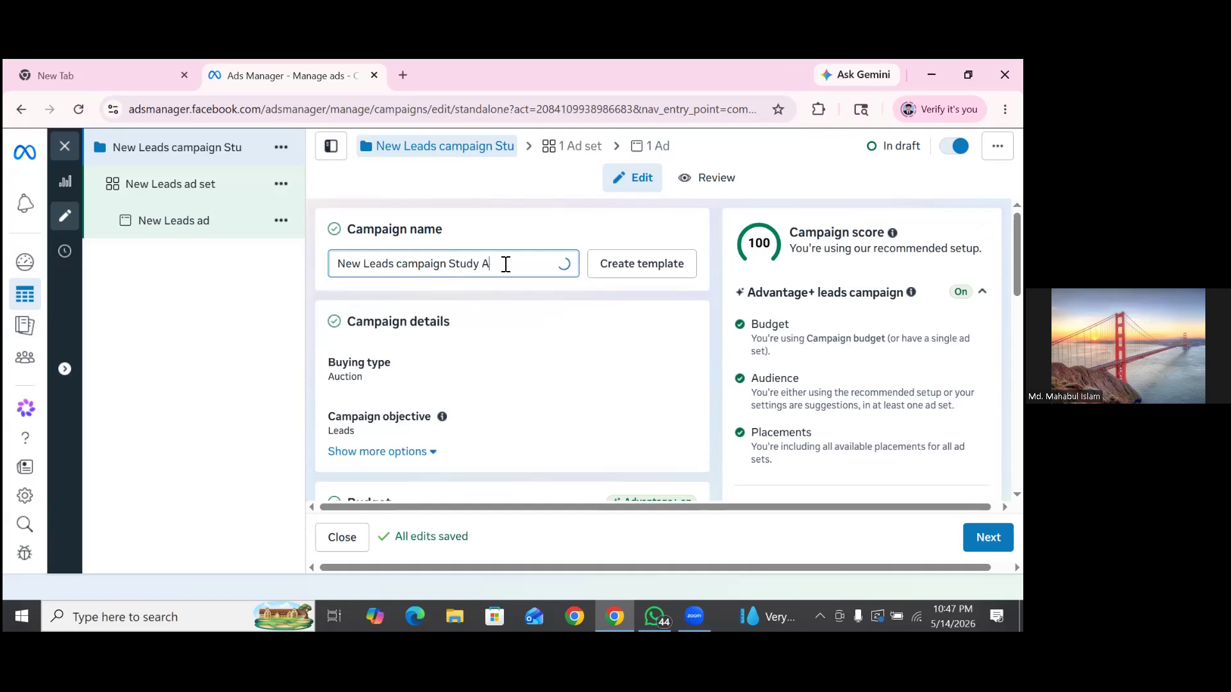
{"action": "type", "text": "b"}
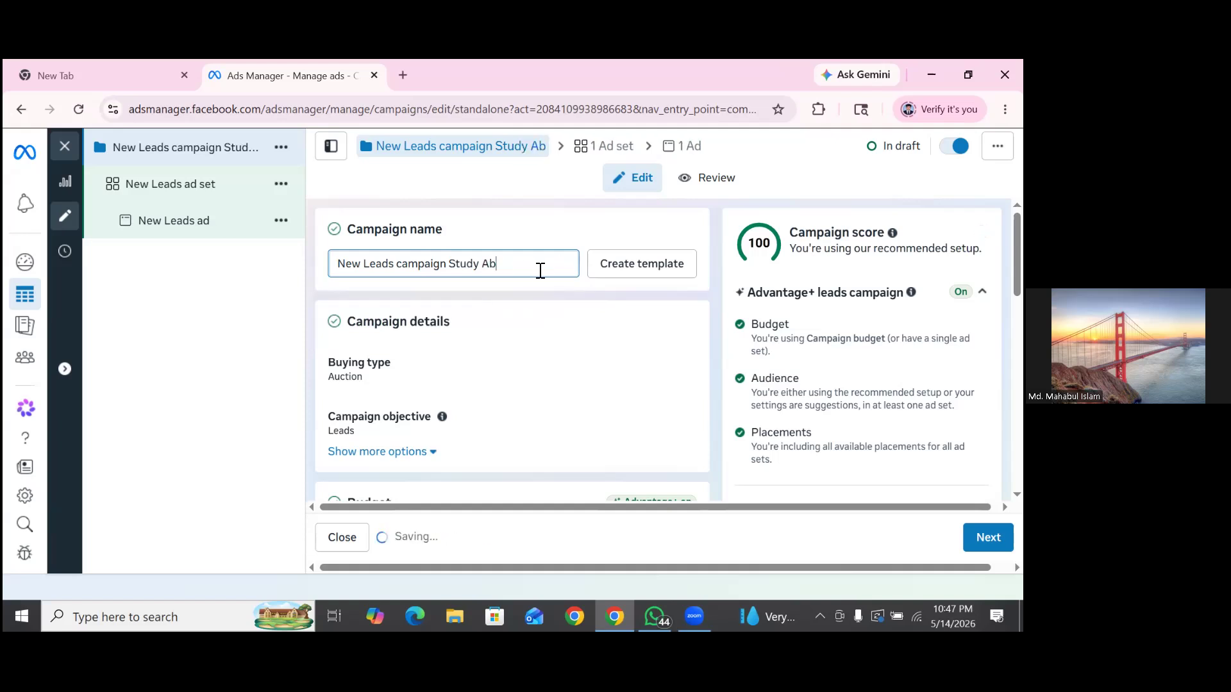
{"action": "type", "text": "r"}
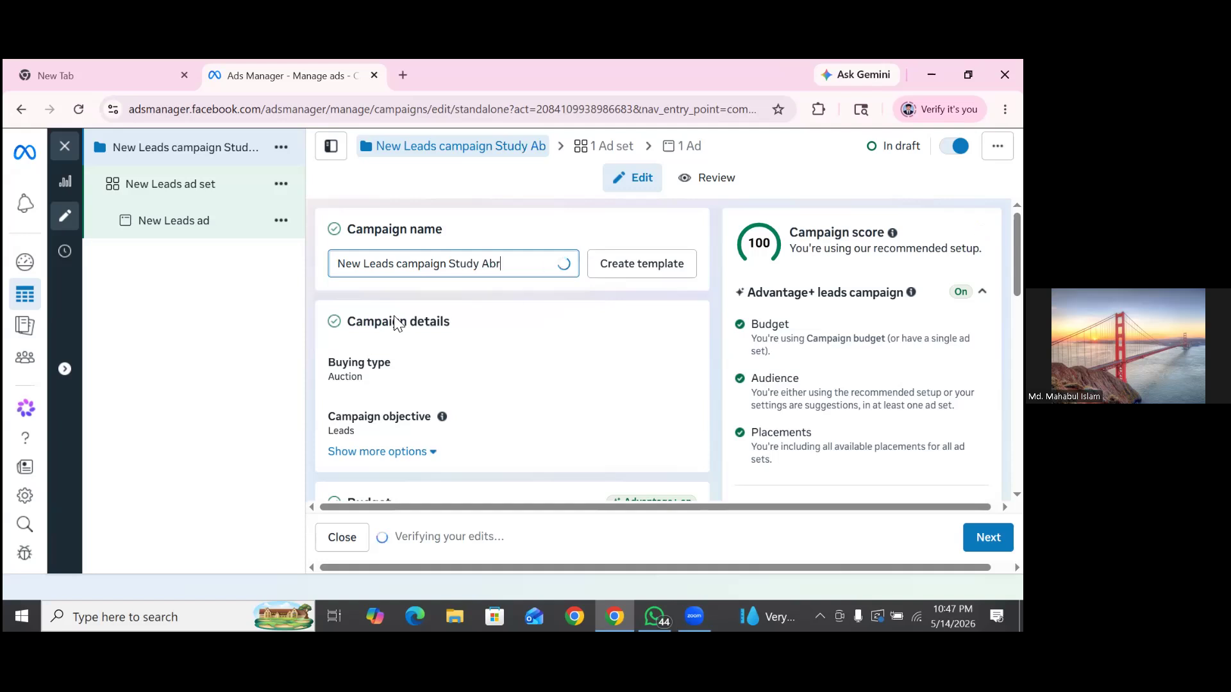
{"action": "type", "text": "oad"}
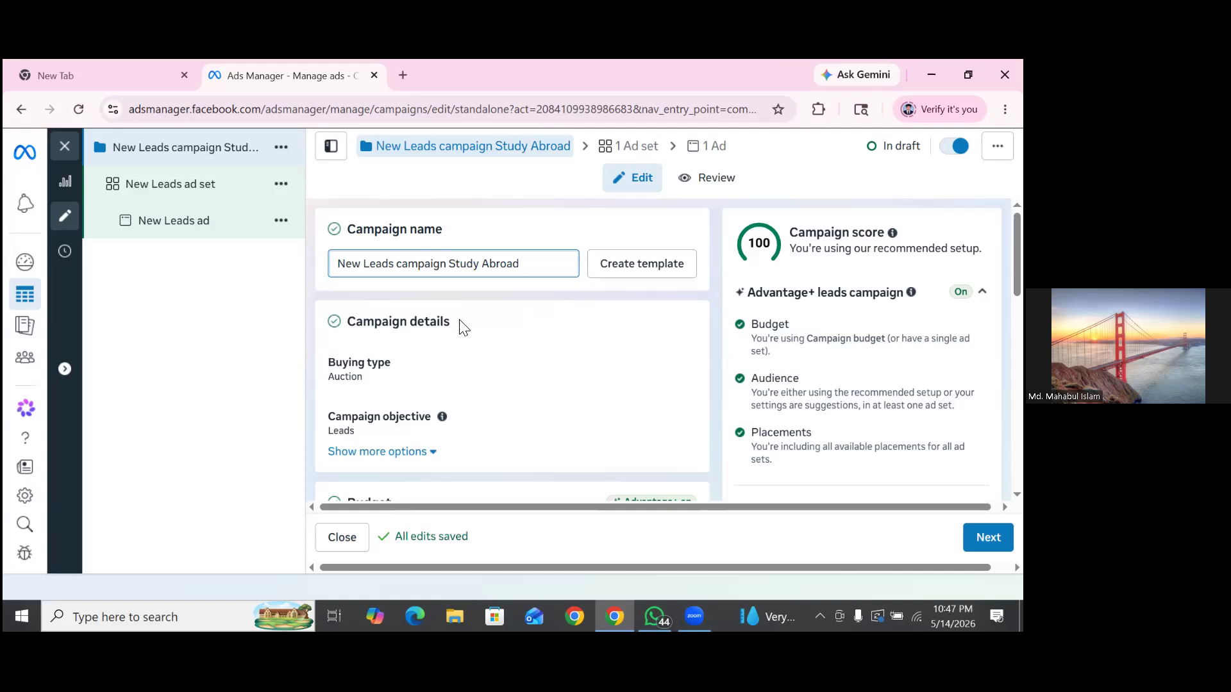
- Try the Ad set budget option for the campaign's budget strategy and return to Campaign budget
{"action": "scroll", "coordinate": [439, 319], "scroll_direction": "down", "scroll_amount": 1}
{"action": "scroll", "coordinate": [449, 315], "scroll_direction": "down", "scroll_amount": 1}
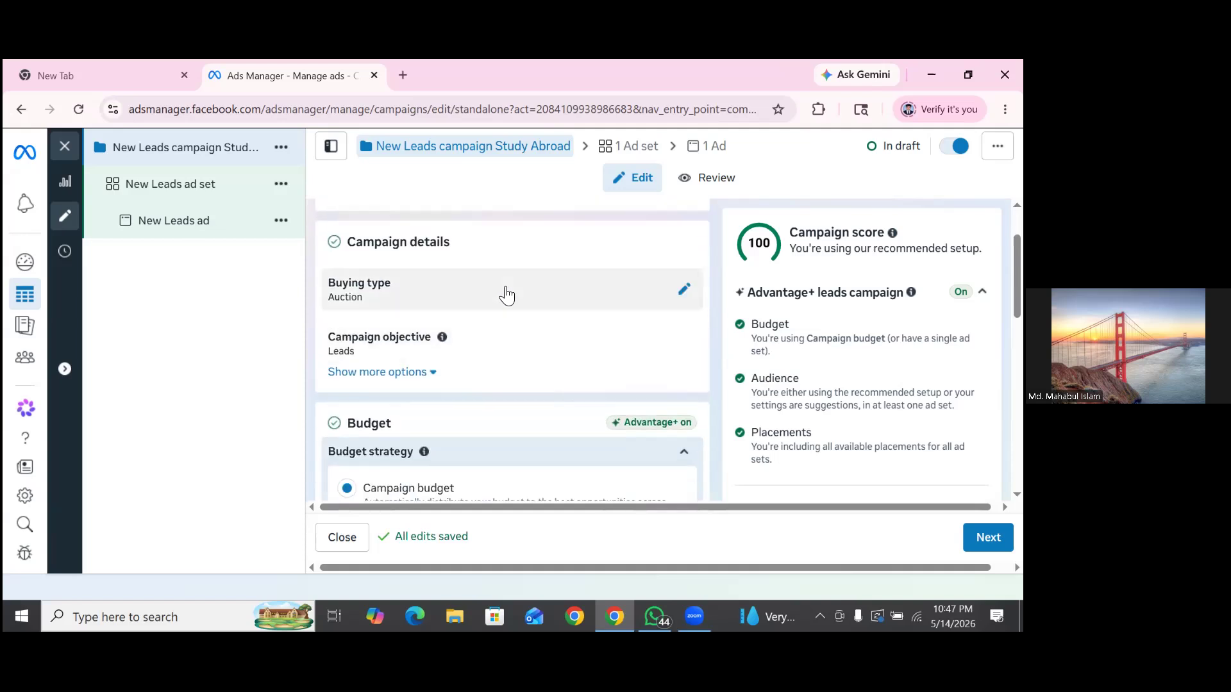
{"action": "scroll", "coordinate": [507, 295], "scroll_direction": "down", "scroll_amount": 1}
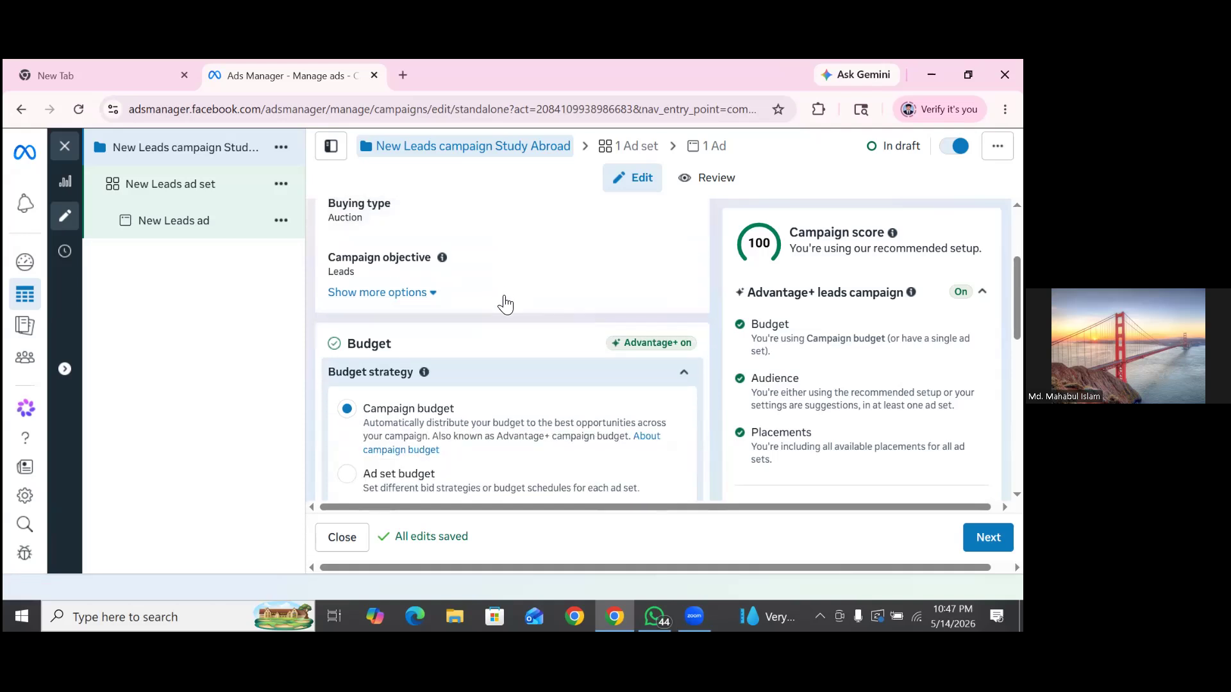
{"action": "scroll", "coordinate": [505, 305], "scroll_direction": "down", "scroll_amount": 1}
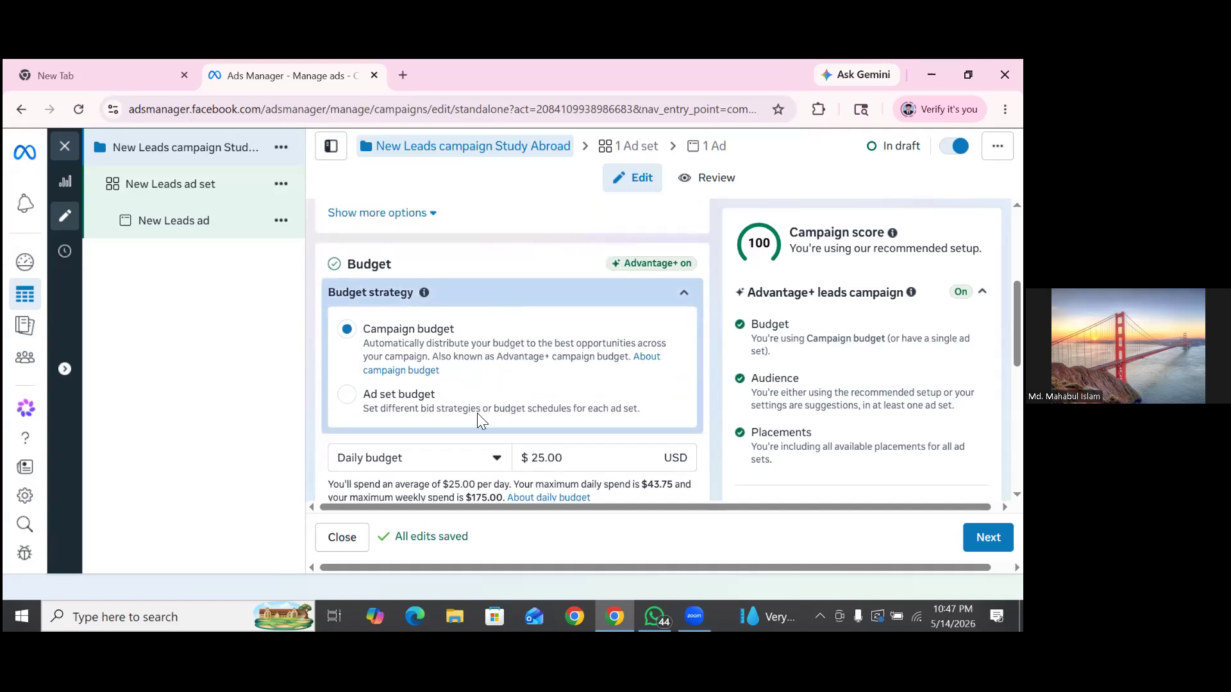
{"action": "scroll", "coordinate": [453, 407], "scroll_direction": "down", "scroll_amount": 1}
{"action": "scroll", "coordinate": [455, 408], "scroll_direction": "up", "scroll_amount": 1}
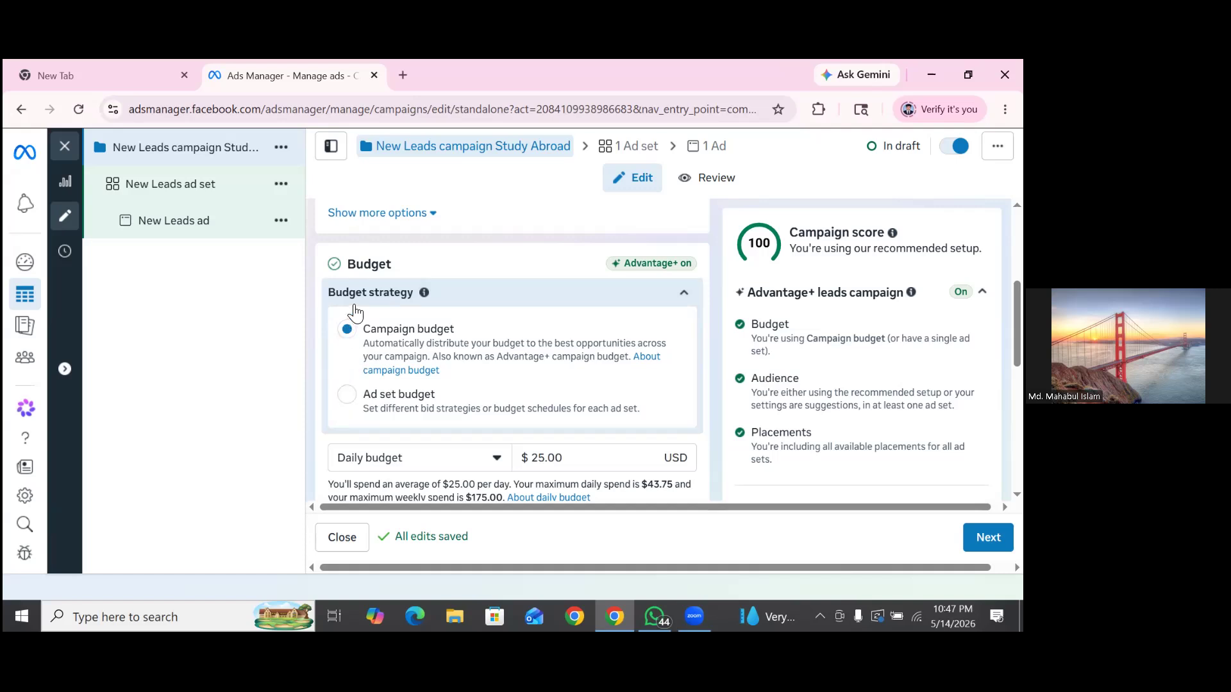
{"action": "left_click", "coordinate": [347, 394]}
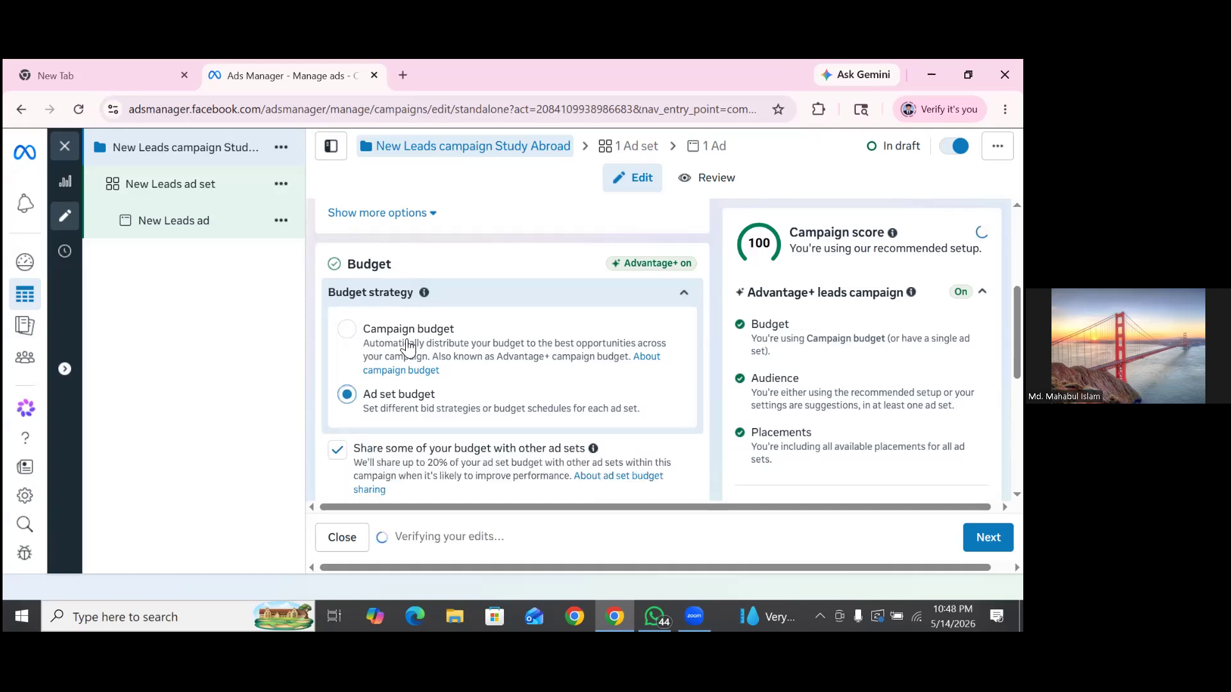
{"action": "scroll", "coordinate": [408, 349], "scroll_direction": "down", "scroll_amount": 1}
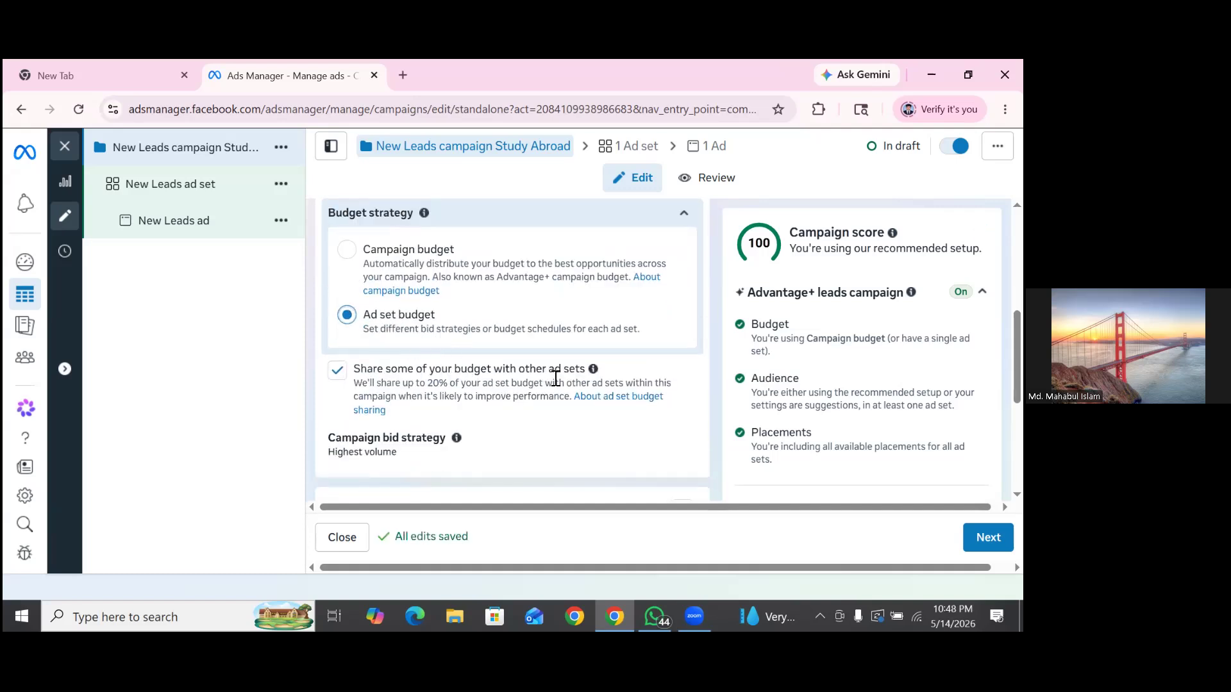
{"action": "scroll", "coordinate": [501, 391], "scroll_direction": "up", "scroll_amount": 1}
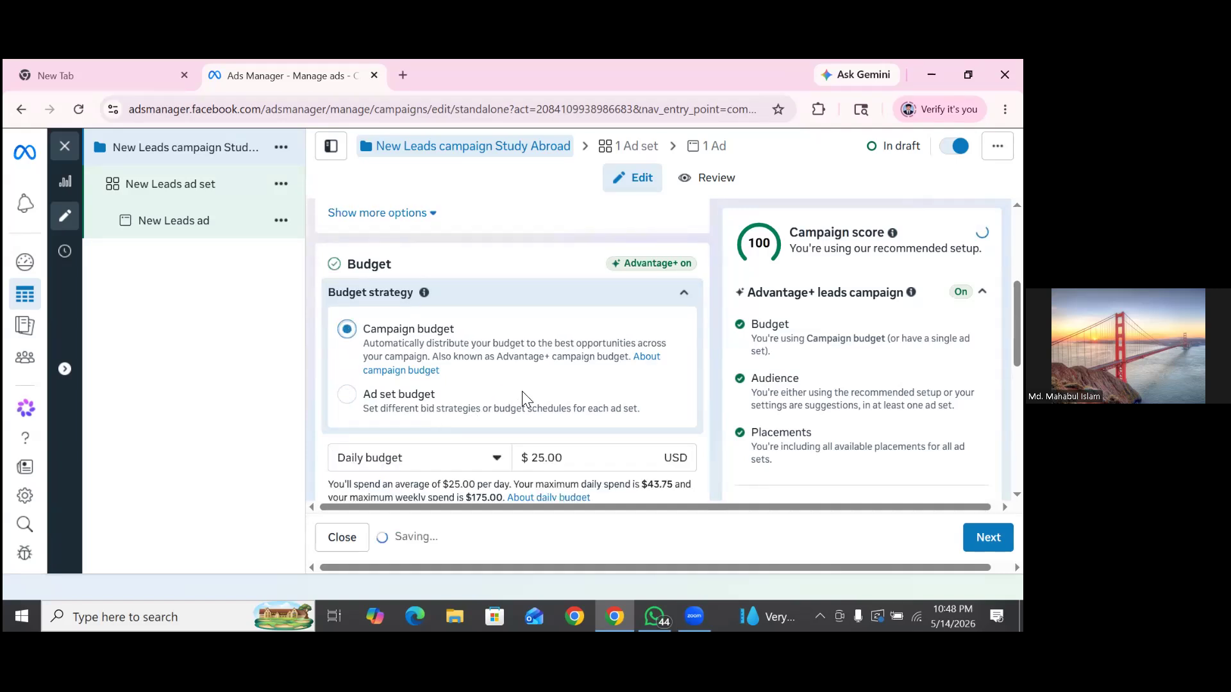
- Keep the Daily budget type and set the campaign's daily budget to $10
{"action": "scroll", "coordinate": [579, 385], "scroll_direction": "down", "scroll_amount": 1}
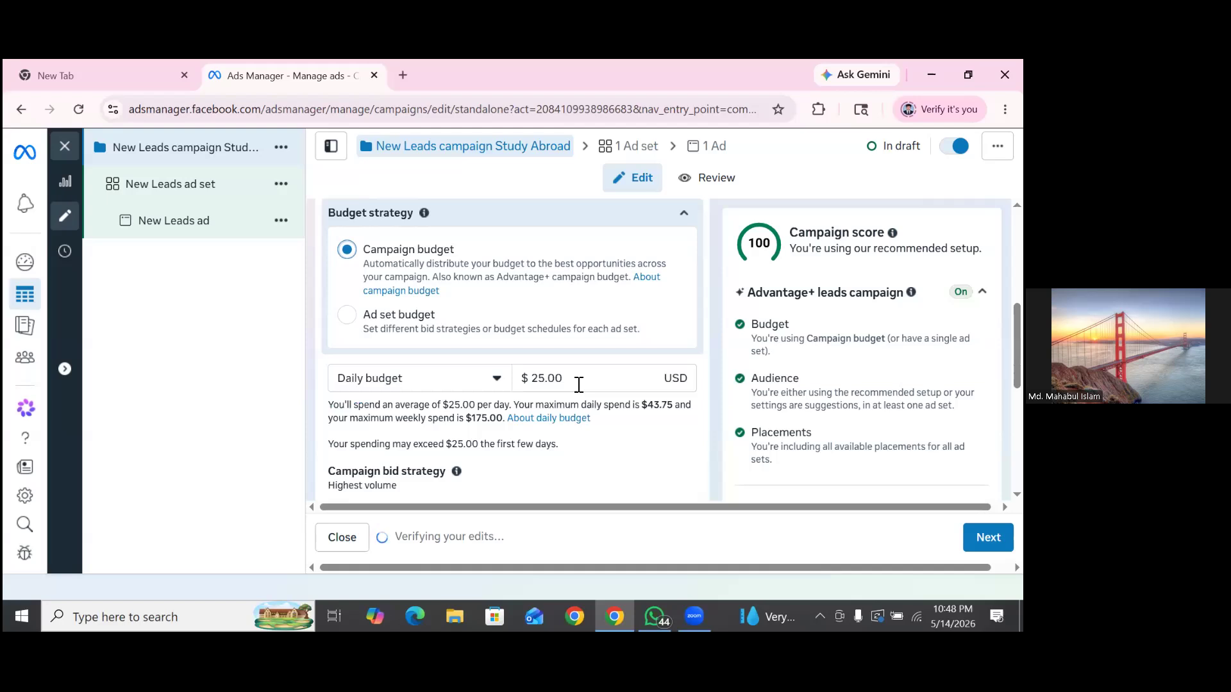
{"action": "key", "text": "space"}
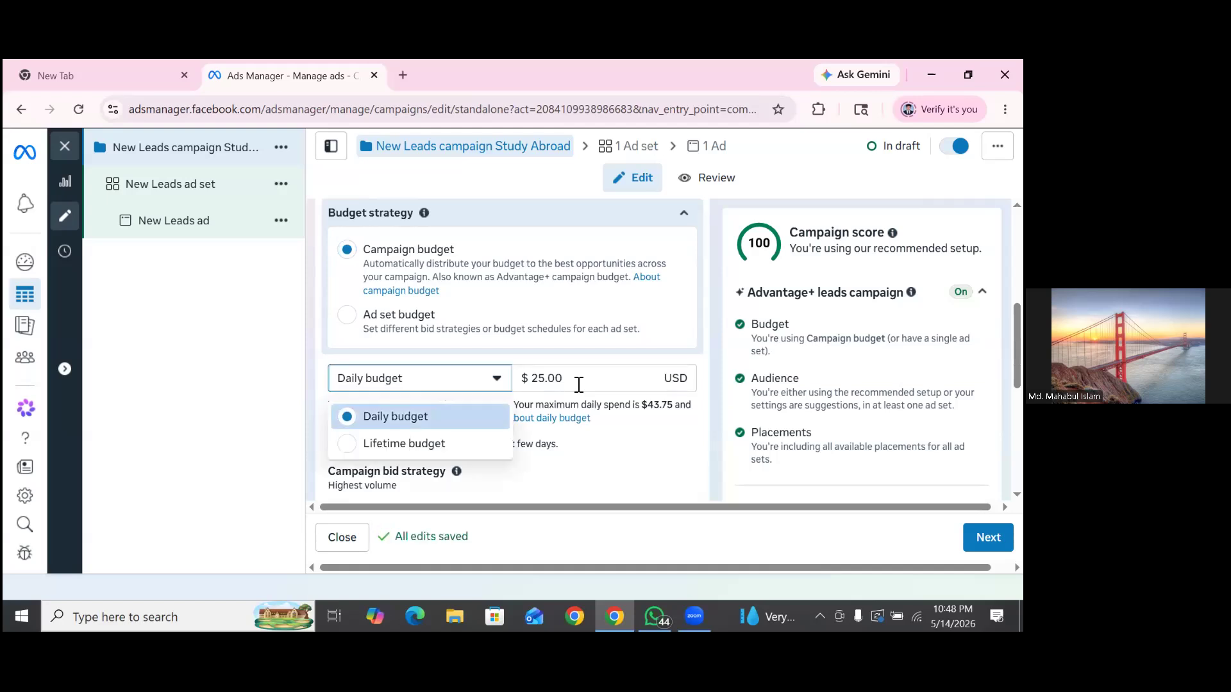
{"action": "key", "text": "Escape"}
{"action": "left_click", "coordinate": [578, 385]}
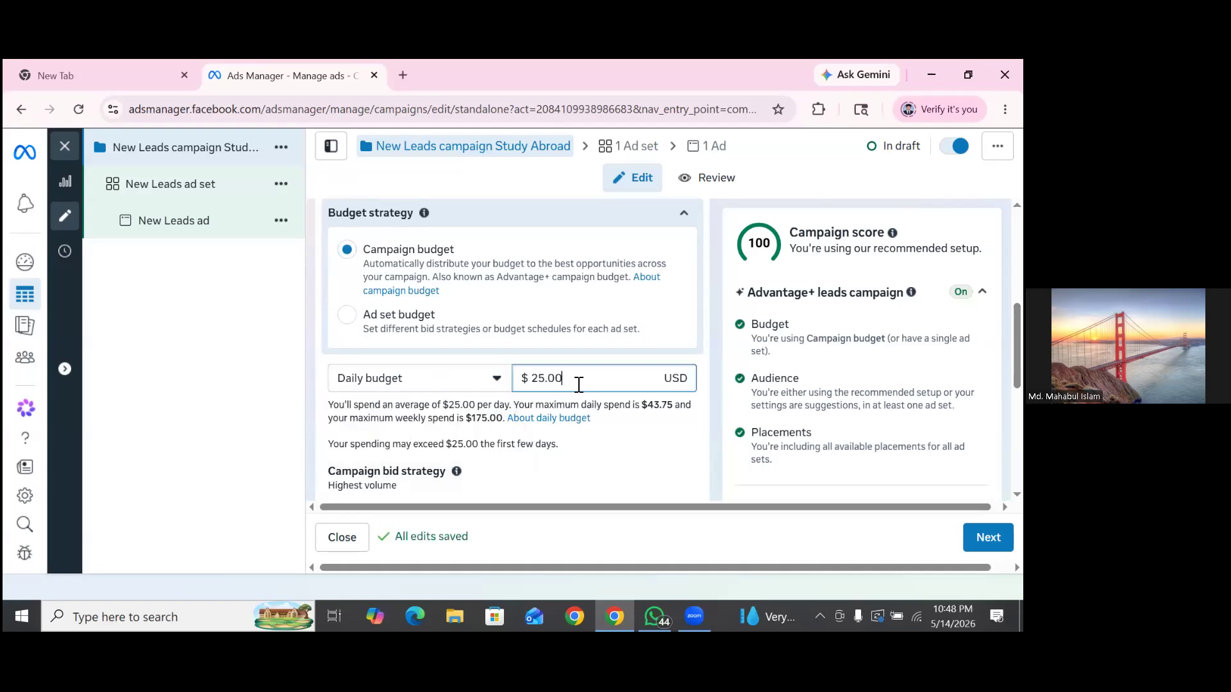
{"action": "key", "text": "BackSpace"}
{"action": "key", "text": "BackSpace"}
{"action": "key", "text": "BackSpace"}
{"action": "key", "text": "BackSpace"}
{"action": "type", "text": "1"}
{"action": "key", "text": "BackSpace"}
{"action": "type", "text": "1"}
{"action": "type", "text": "0"}
- Expand the additional budget settings and review the budget scheduling, A/B test and Special Ad Categories sections
{"action": "scroll", "coordinate": [420, 375], "scroll_direction": "down", "scroll_amount": 2}
{"action": "scroll", "coordinate": [442, 382], "scroll_direction": "down", "scroll_amount": 1}
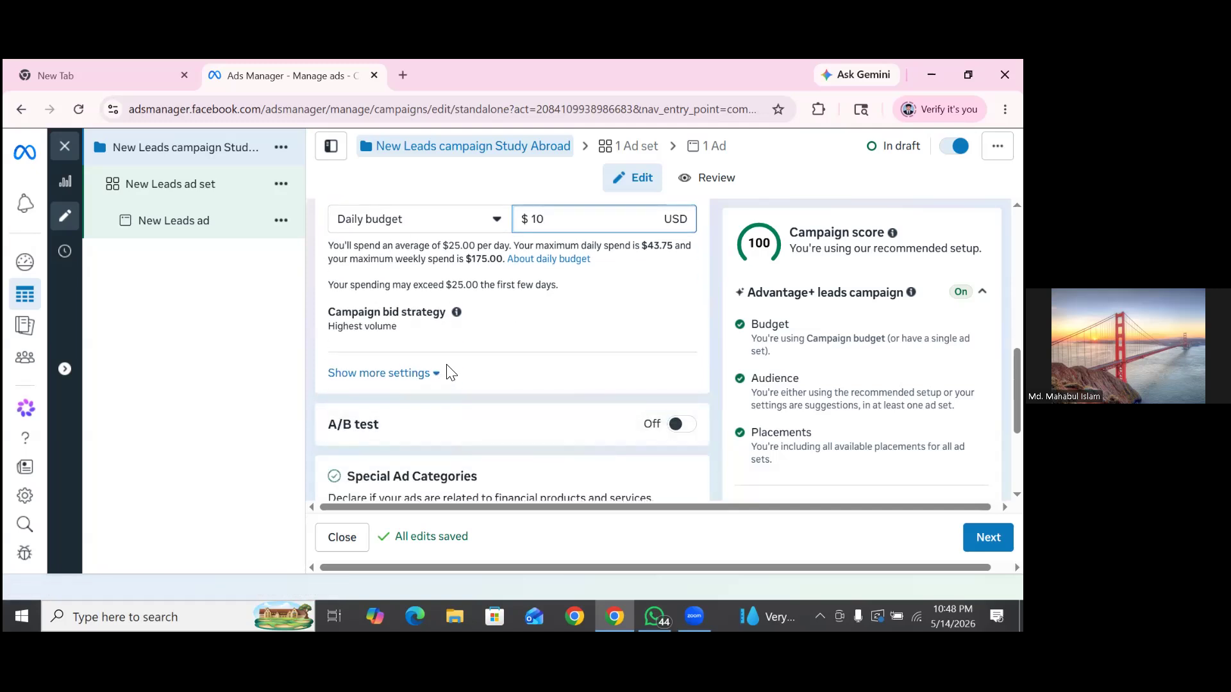
{"action": "left_click", "coordinate": [528, 375]}
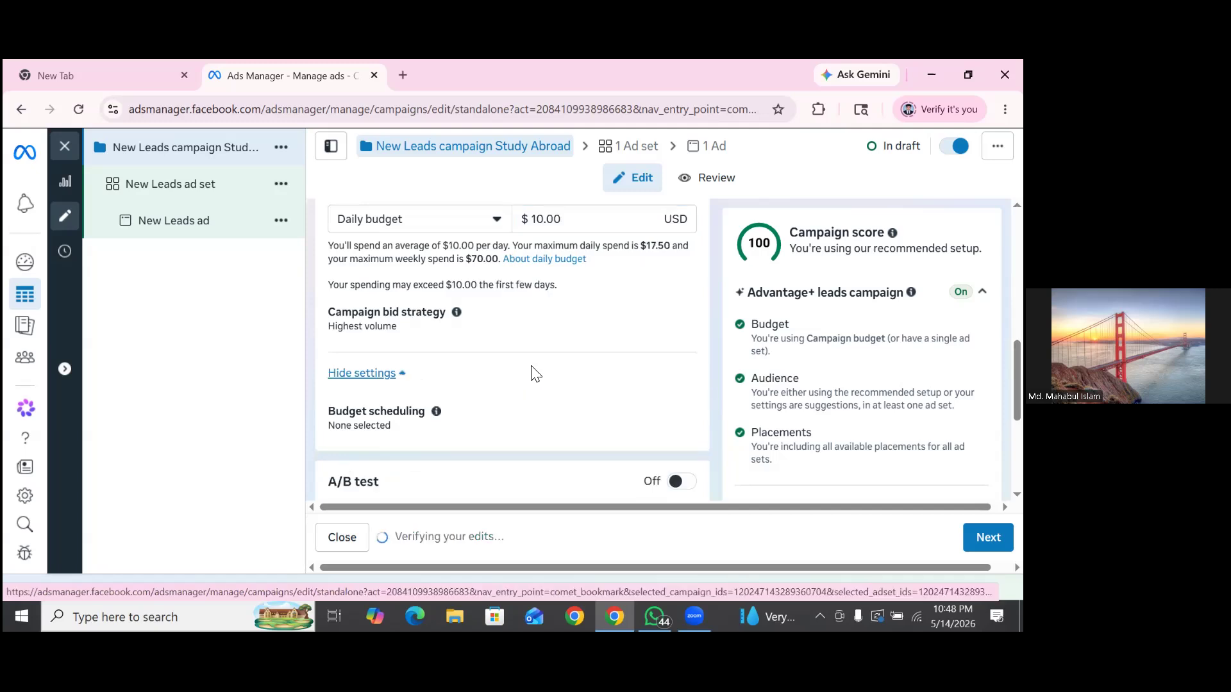
{"action": "scroll", "coordinate": [530, 376], "scroll_direction": "down", "scroll_amount": 2}
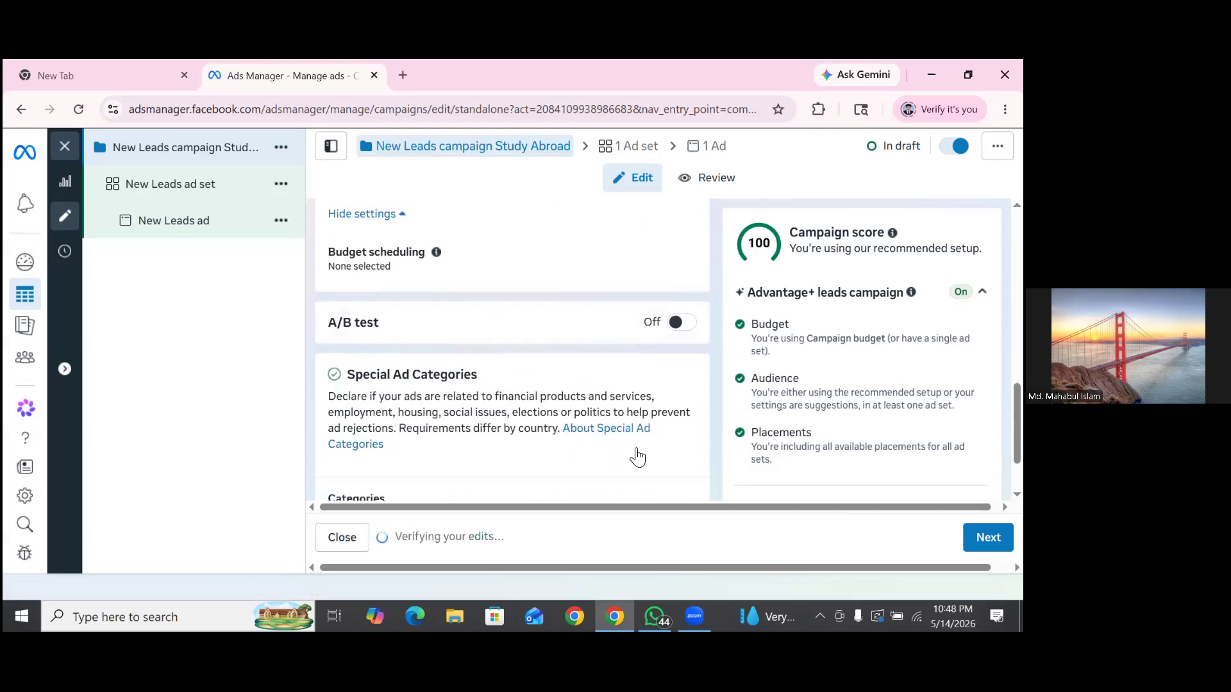
{"action": "scroll", "coordinate": [634, 456], "scroll_direction": "up", "scroll_amount": 1}
{"action": "scroll", "coordinate": [649, 456], "scroll_direction": "down", "scroll_amount": 3}
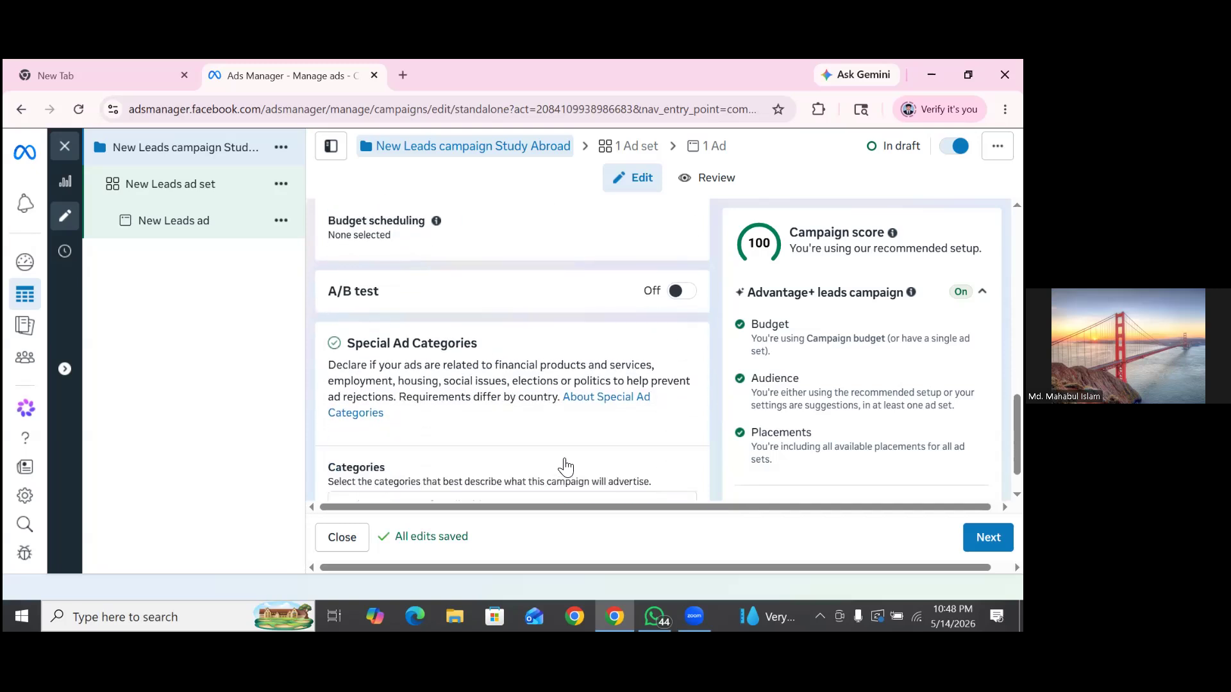
{"action": "scroll", "coordinate": [487, 471], "scroll_direction": "down", "scroll_amount": 1}
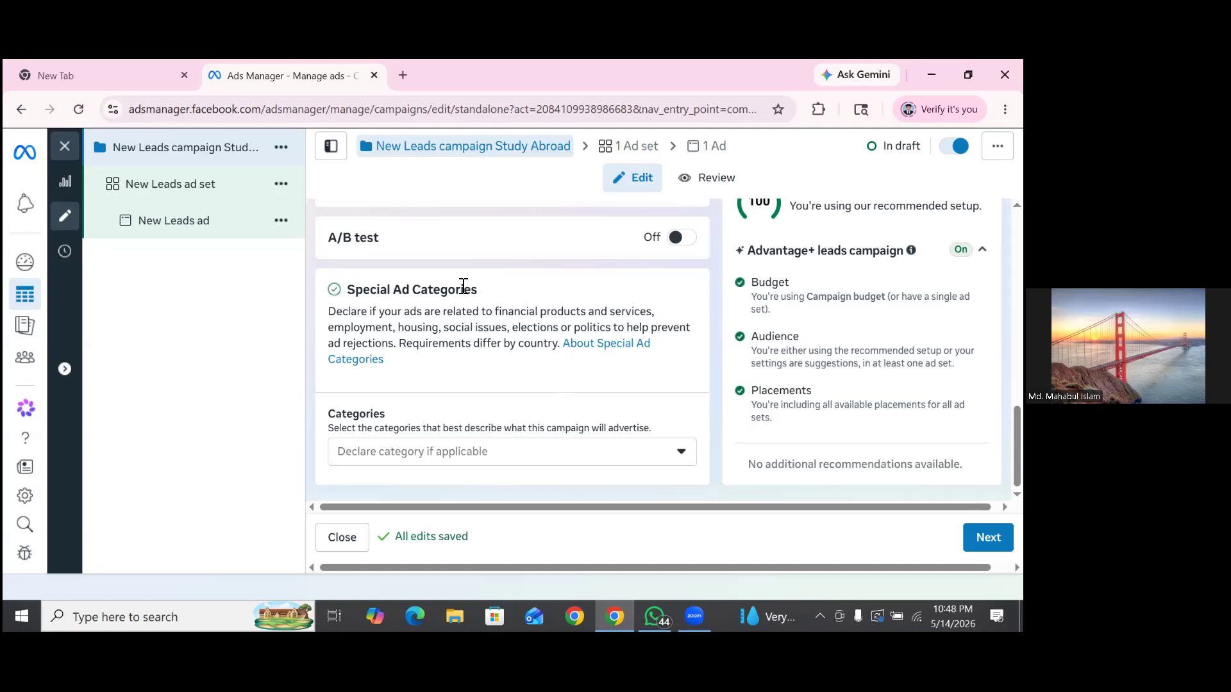
- Continue to the ad set level and rename the ad set as "New Leads ad set Study Abroad"
{"action": "left_click", "coordinate": [987, 537]}
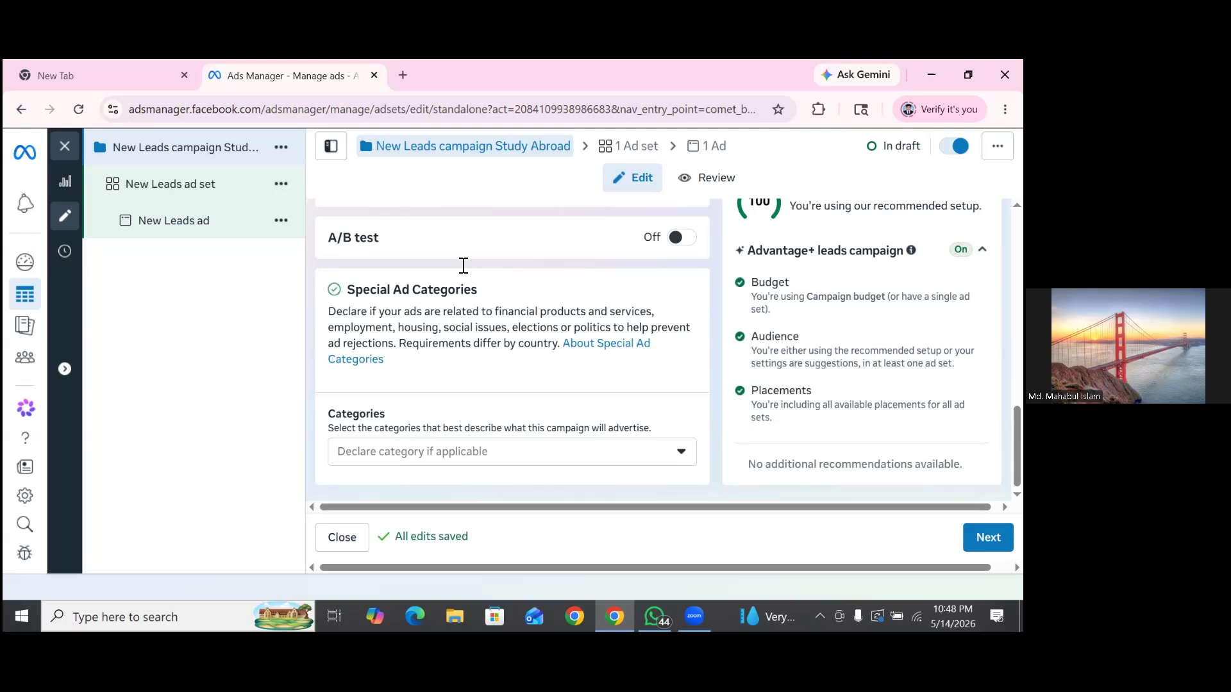
{"action": "left_click", "coordinate": [464, 266]}
{"action": "type", "text": "S"}
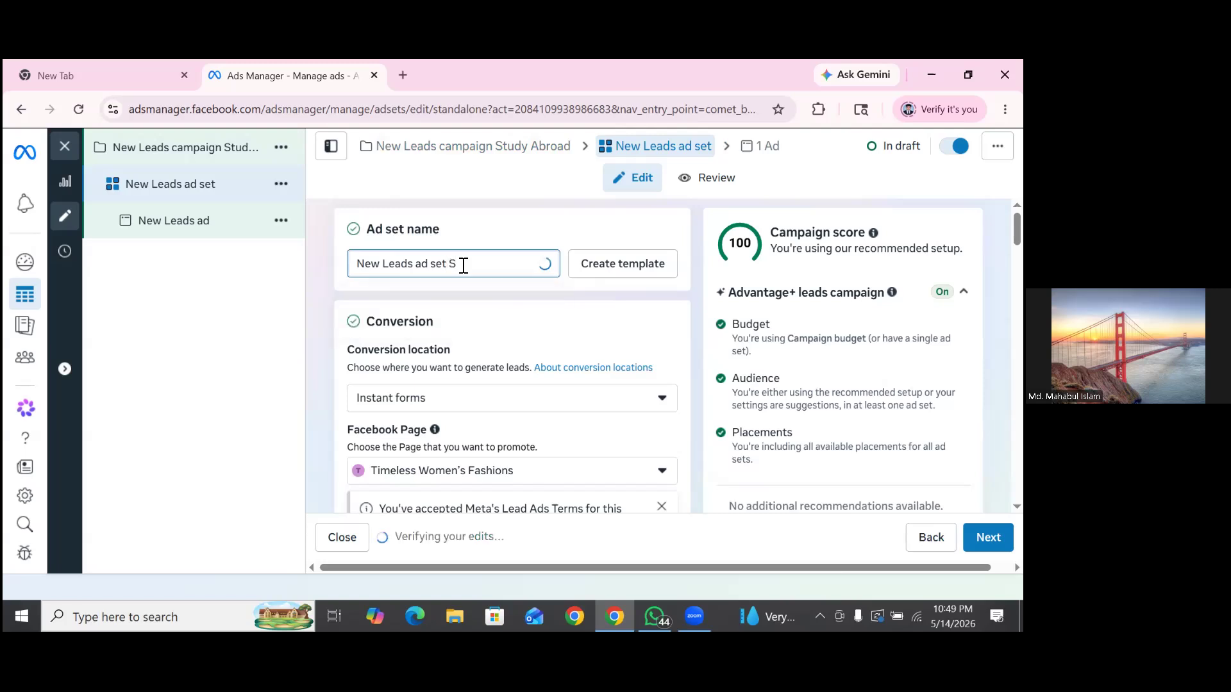
{"action": "type", "text": "tud"}
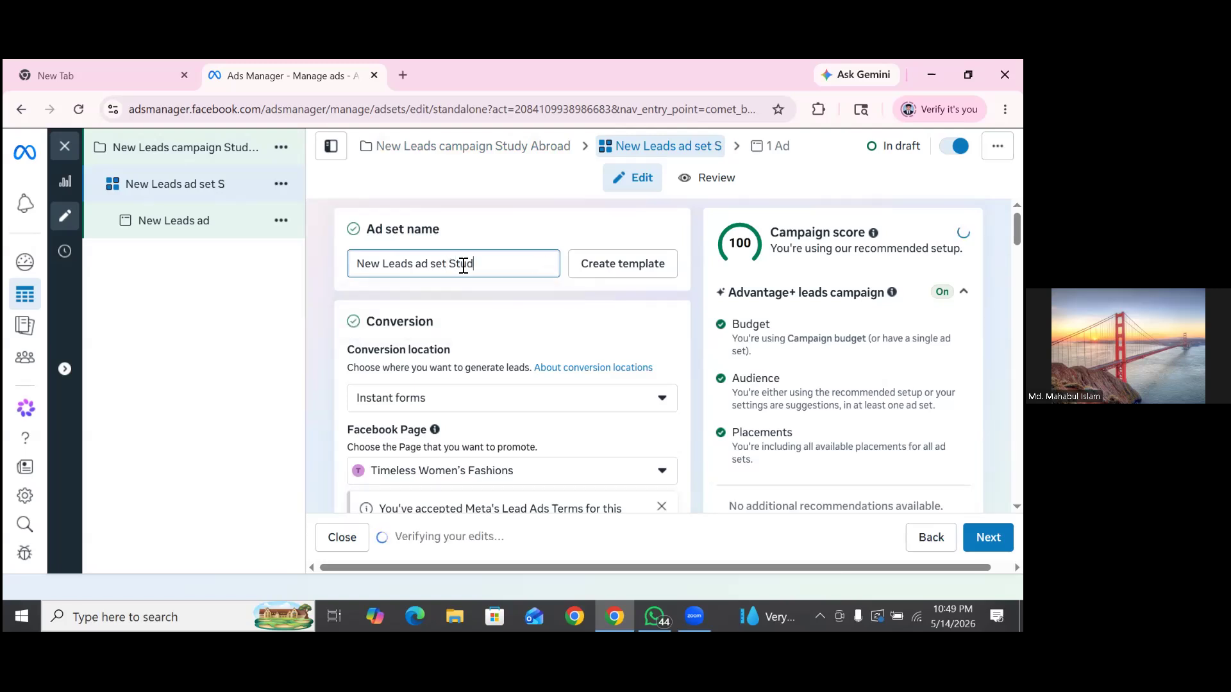
{"action": "type", "text": "t"}
{"action": "key", "text": "BackSpace"}
{"action": "type", "text": "y Ab"}
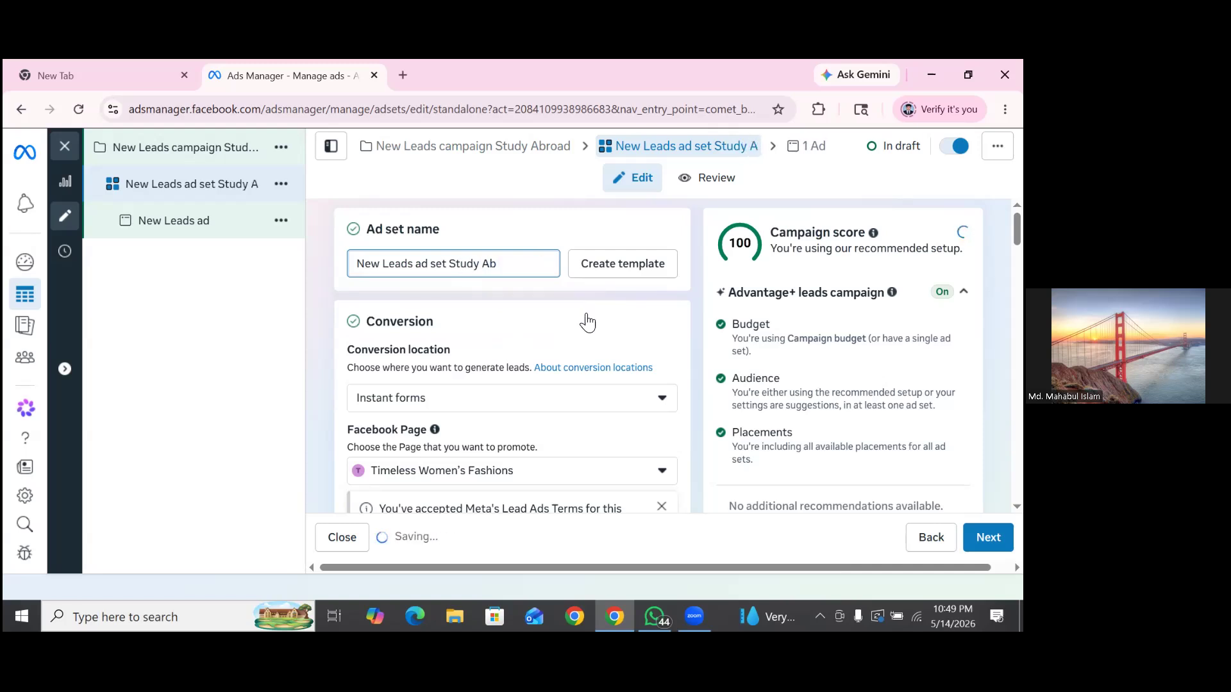
{"action": "type", "text": "ro"}
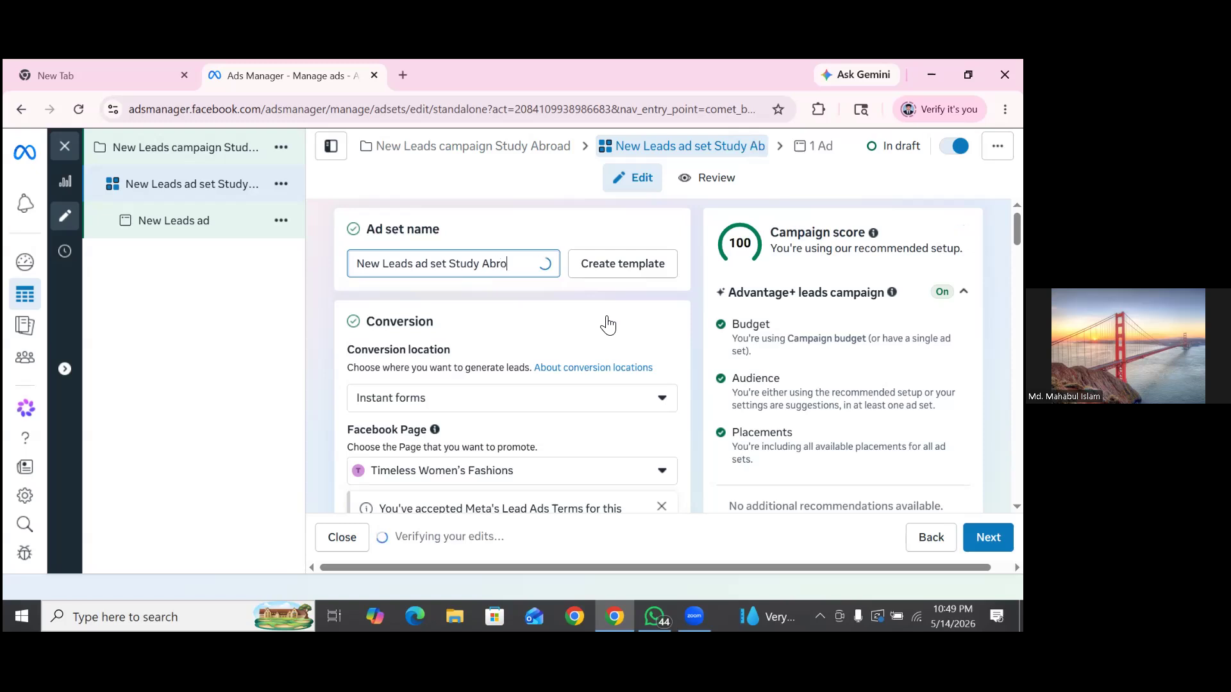
{"action": "type", "text": "ad"}
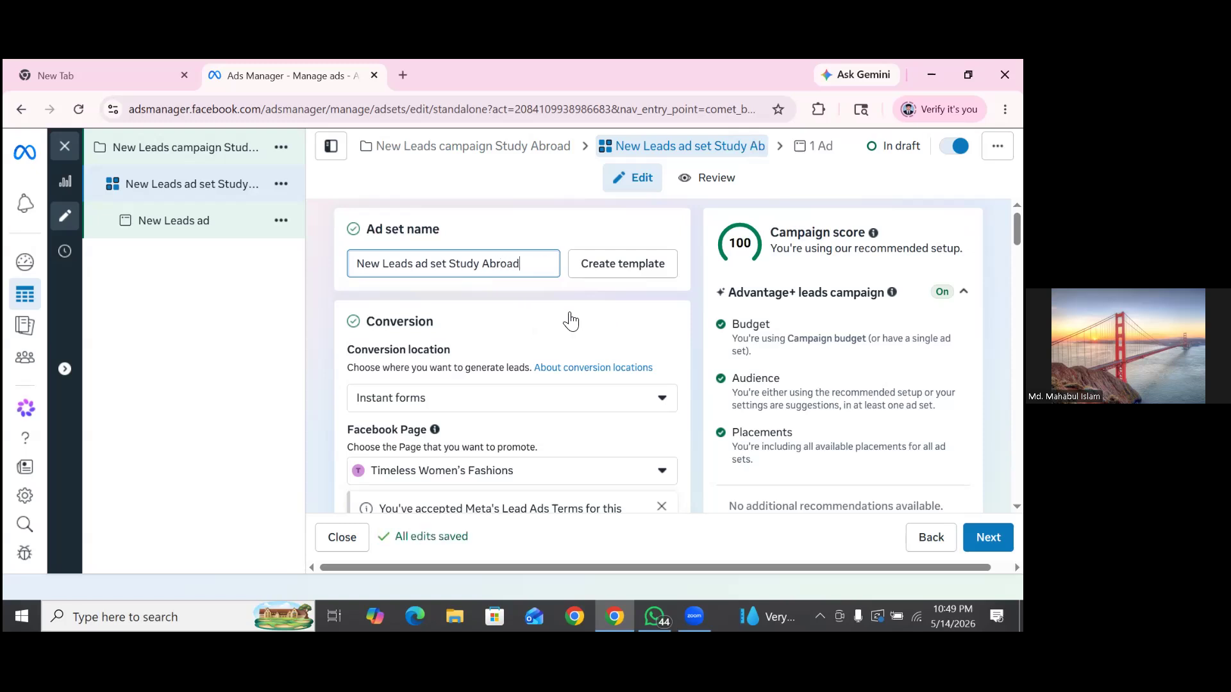
- Examine the ad set's conversion location options and the other conversion settings, keeping Instant forms selected
{"action": "scroll", "coordinate": [570, 321], "scroll_direction": "down", "scroll_amount": 1}
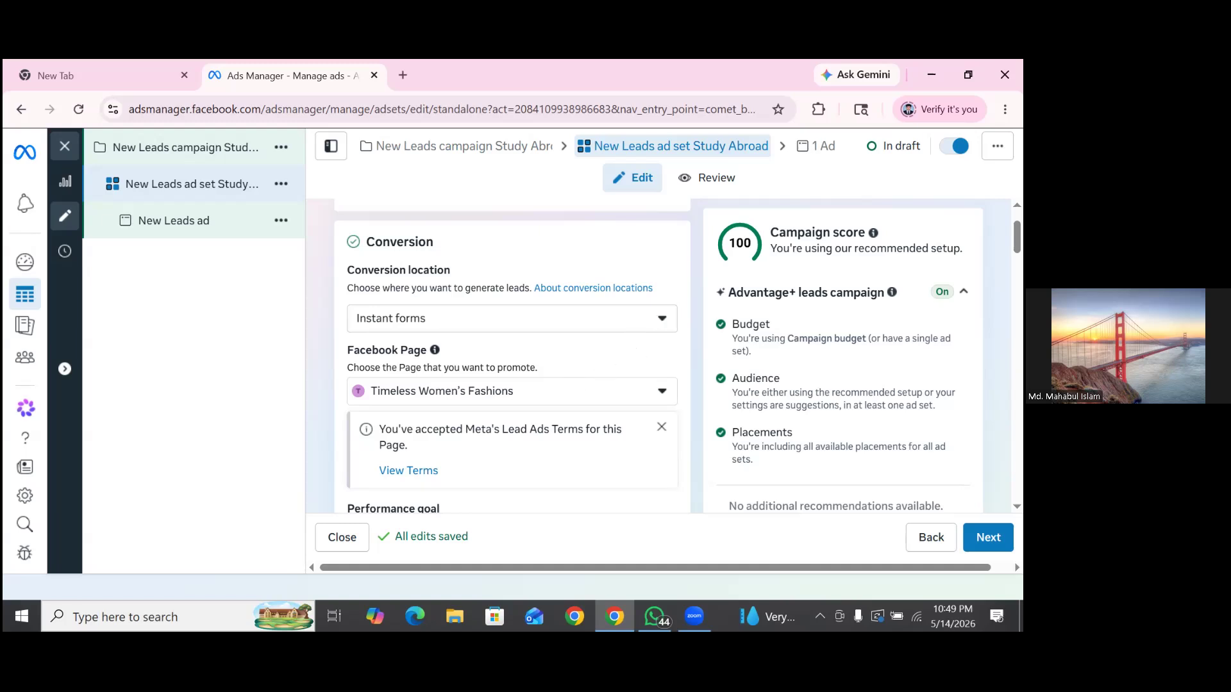
{"action": "left_click", "coordinate": [661, 318]}
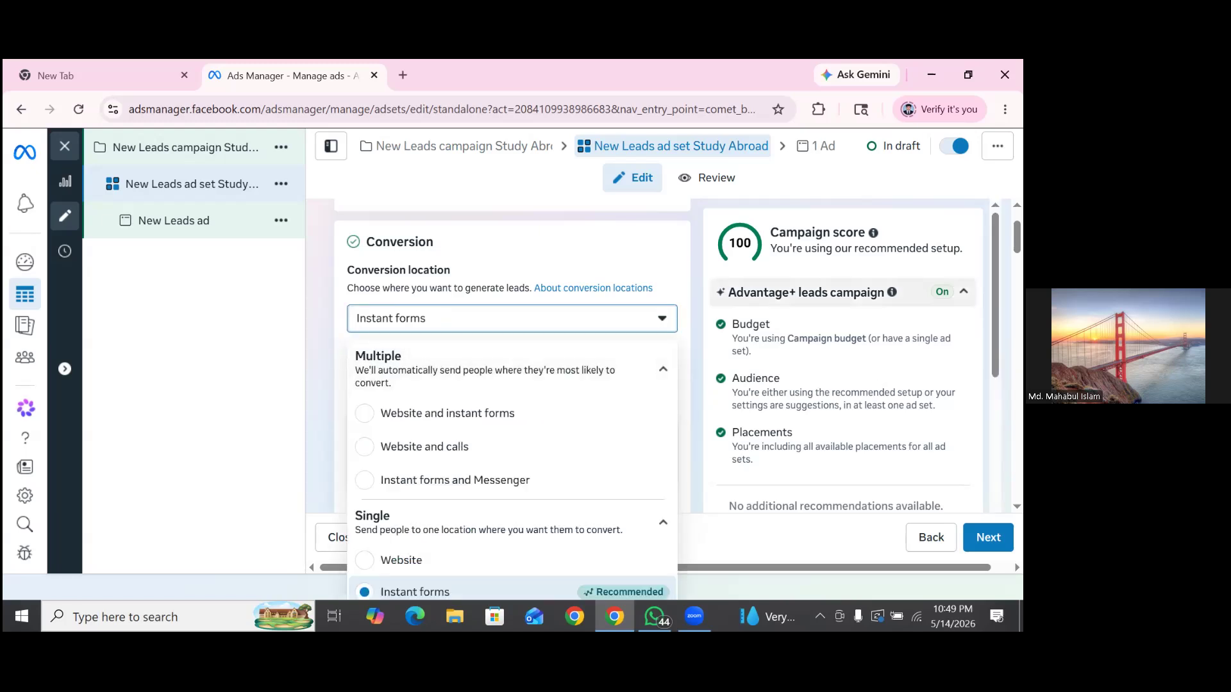
{"action": "left_click", "coordinate": [667, 311]}
{"action": "scroll", "coordinate": [668, 310], "scroll_direction": "down", "scroll_amount": 5}
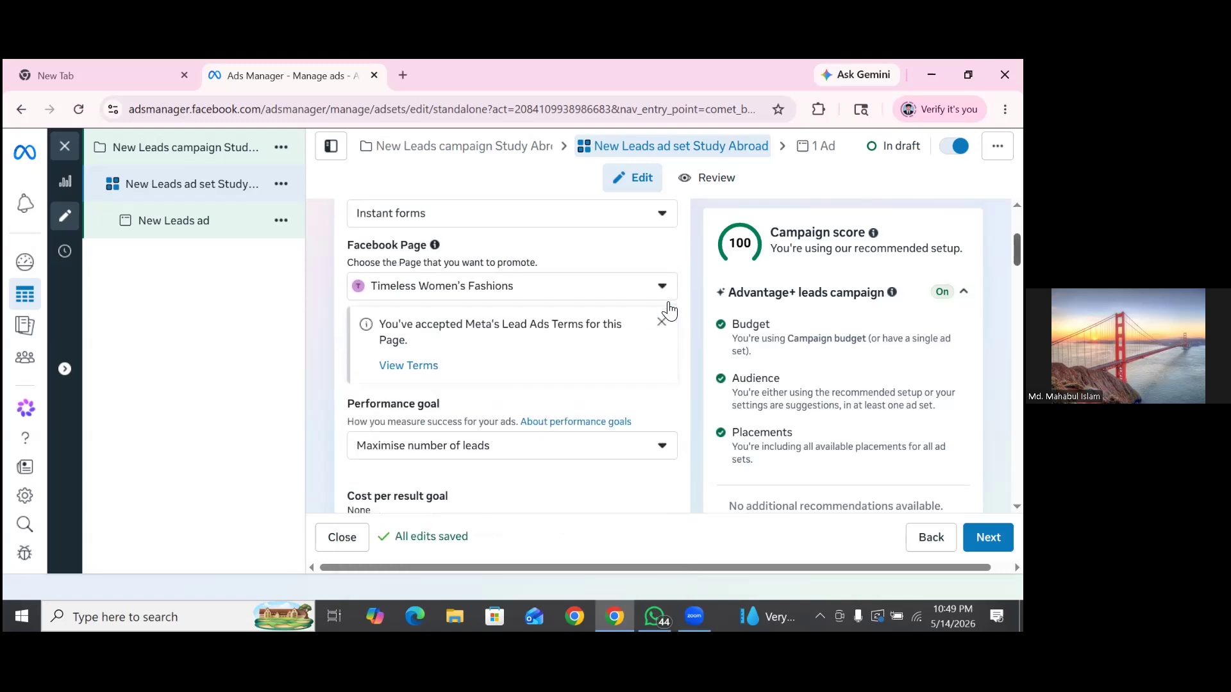
{"action": "scroll", "coordinate": [720, 320], "scroll_direction": "up", "scroll_amount": 3}
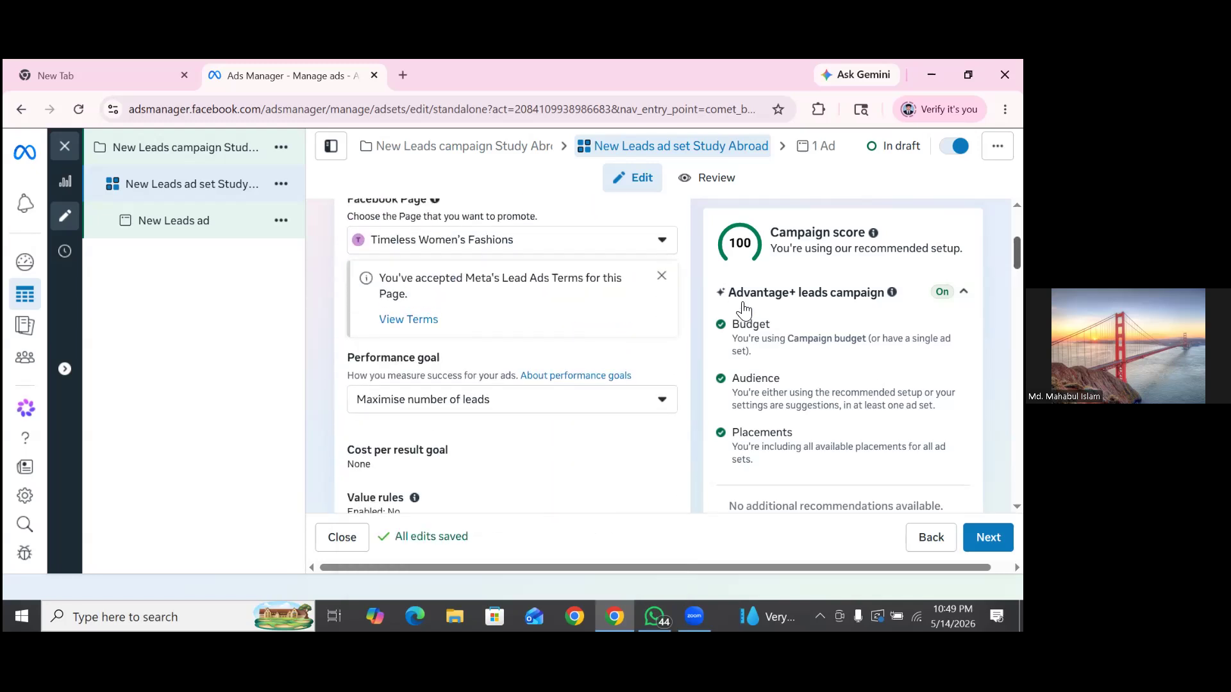
{"action": "scroll", "coordinate": [743, 310], "scroll_direction": "up", "scroll_amount": 2}
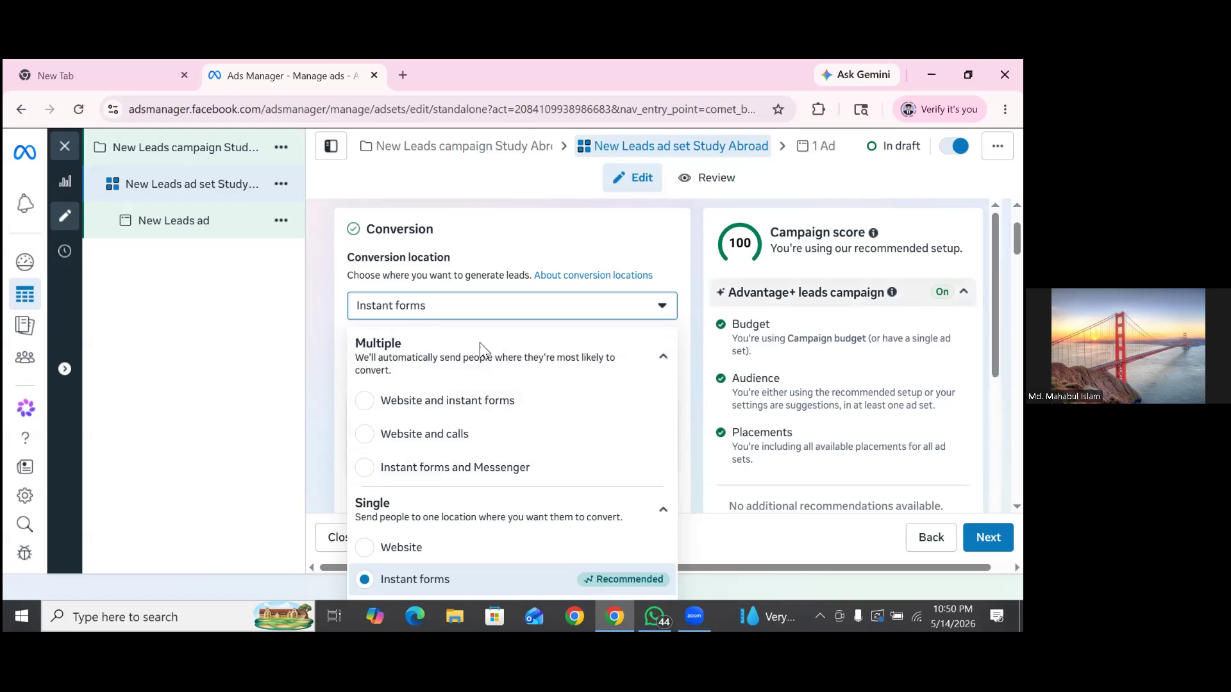
{"action": "key", "text": "Escape"}
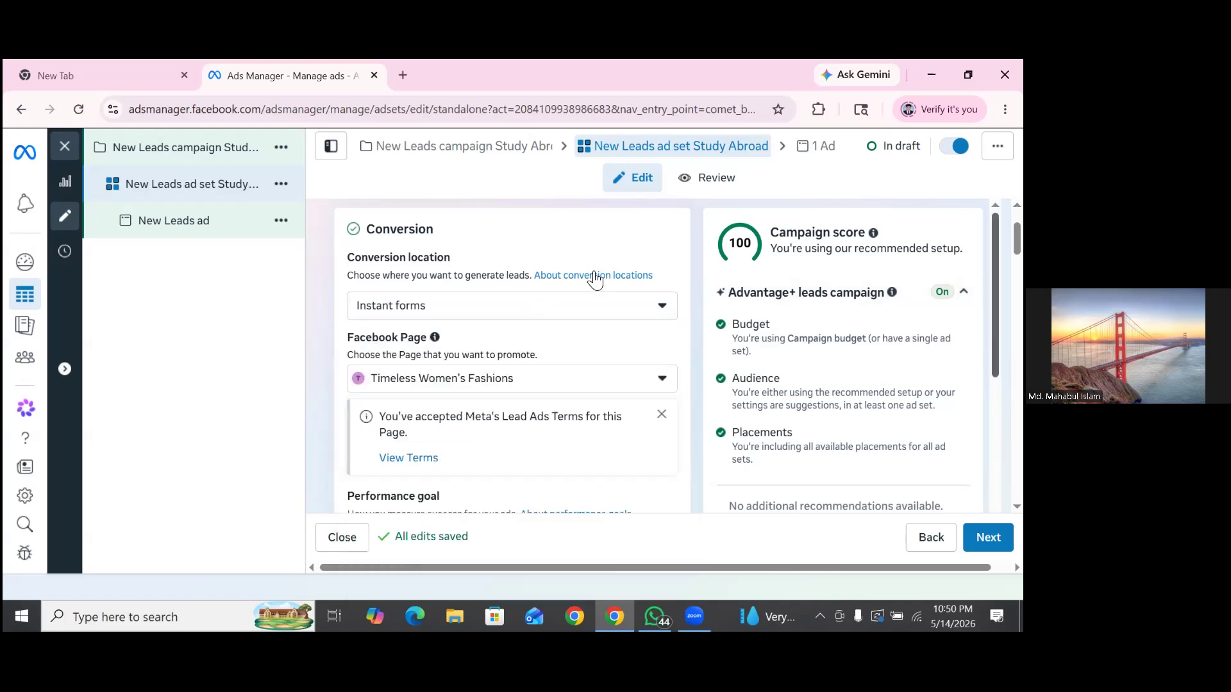
{"action": "scroll", "coordinate": [658, 308], "scroll_direction": "down", "scroll_amount": 2}
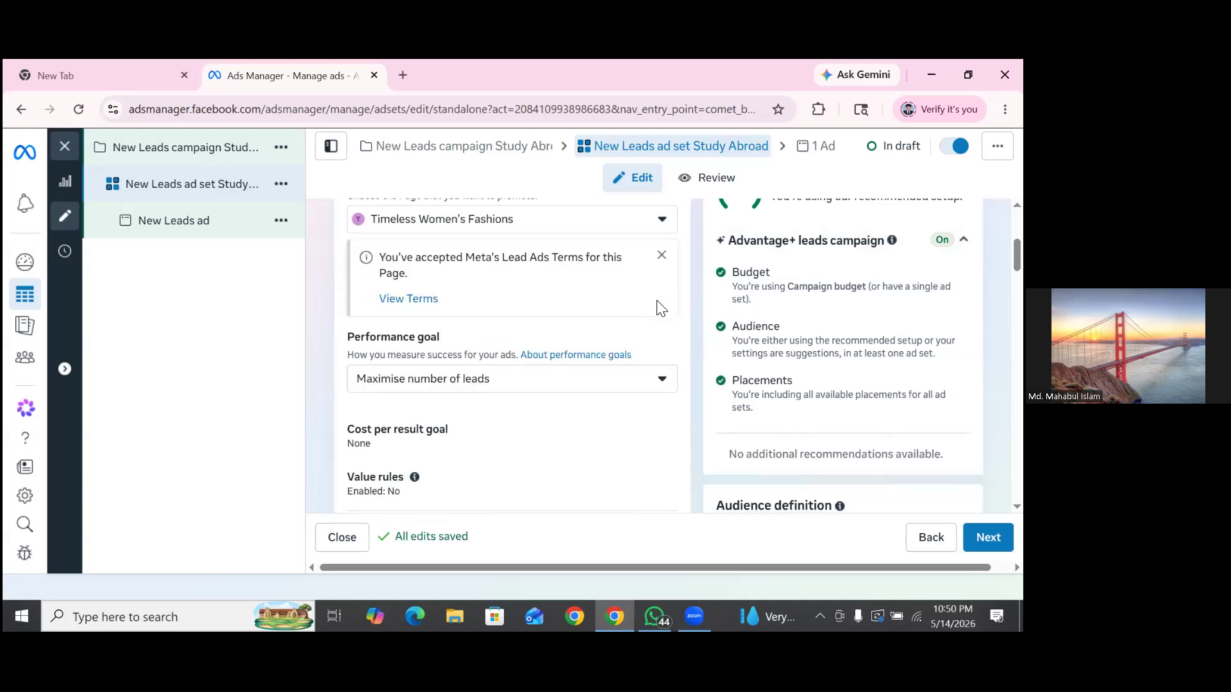
{"action": "scroll", "coordinate": [487, 474], "scroll_direction": "up", "scroll_amount": 1}
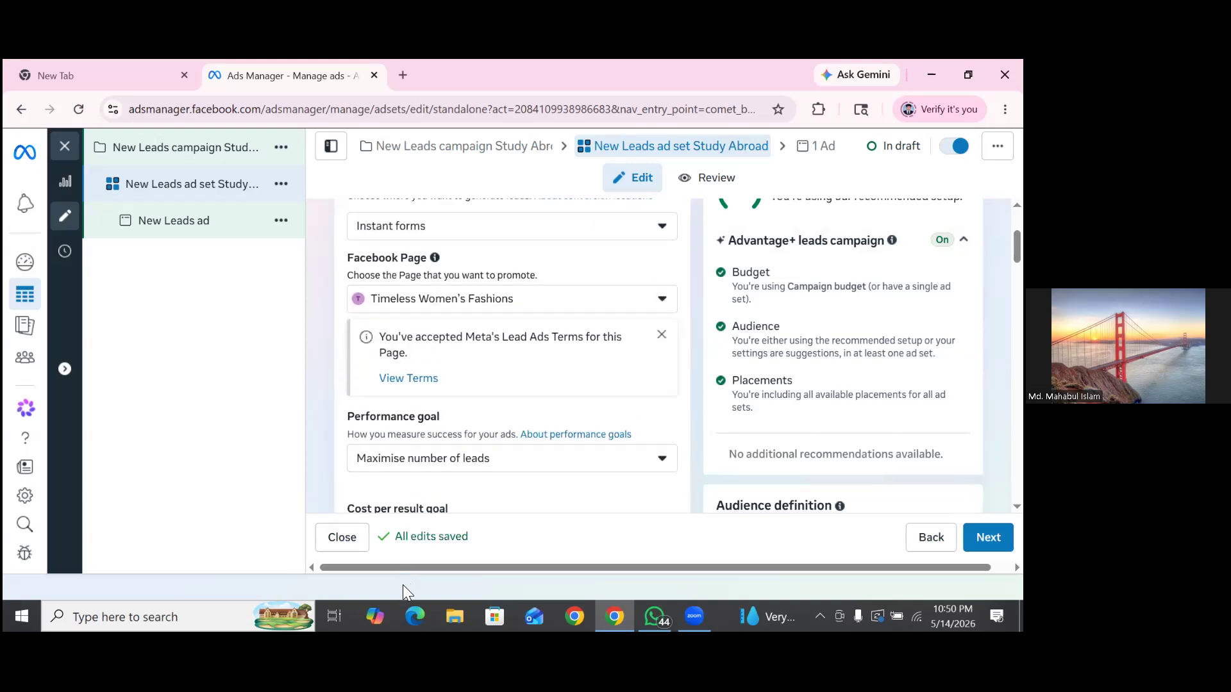
{"action": "scroll", "coordinate": [640, 442], "scroll_direction": "up", "scroll_amount": 1}
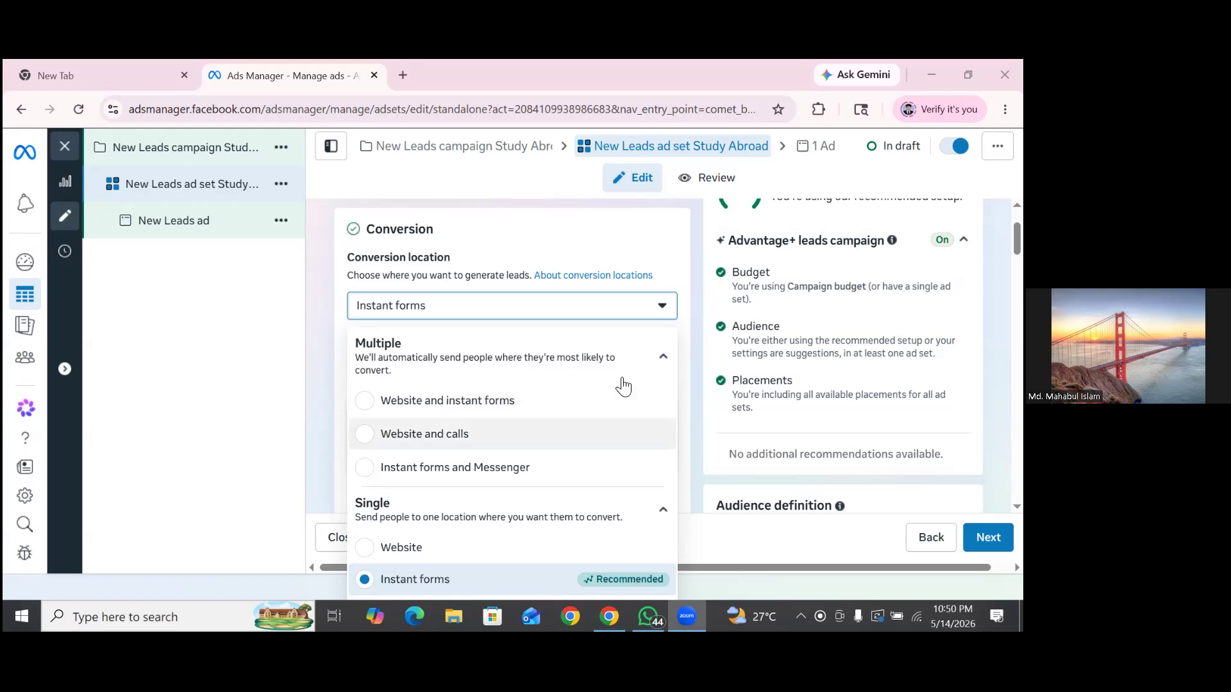
{"action": "left_click", "coordinate": [664, 386]}
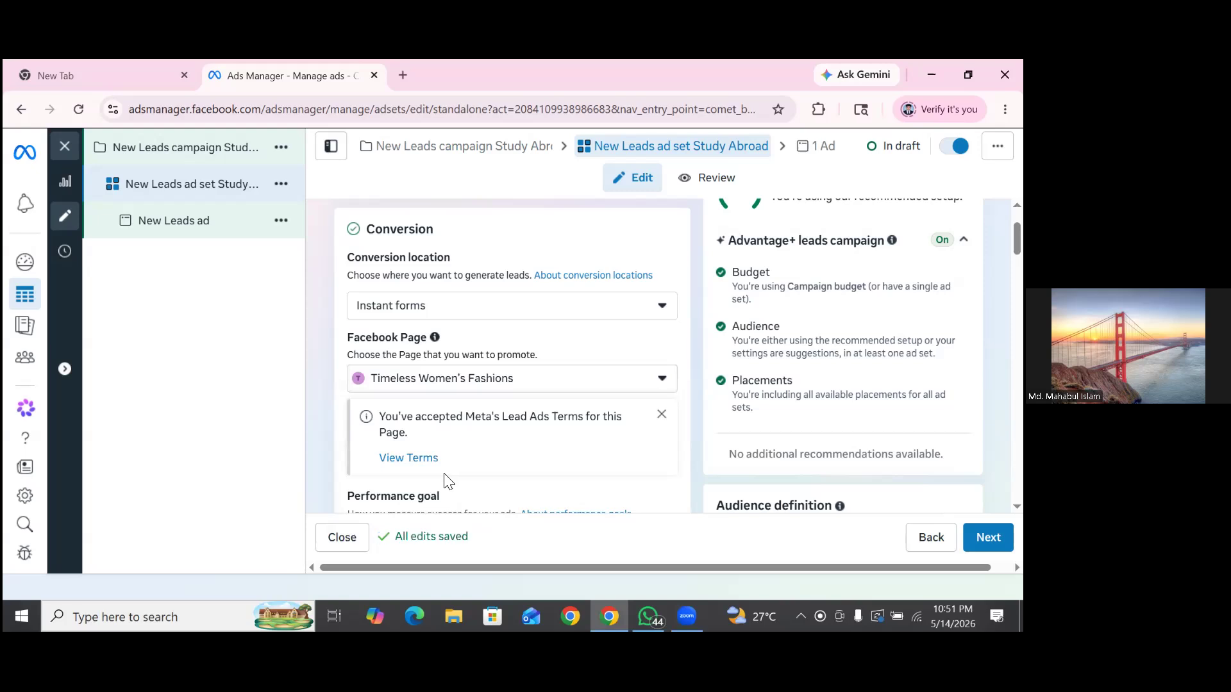
- Choose Online Marketing as the Facebook Page to promote, accept the Lead Ad Terms for it and skim through them
{"action": "left_click", "coordinate": [533, 388]}
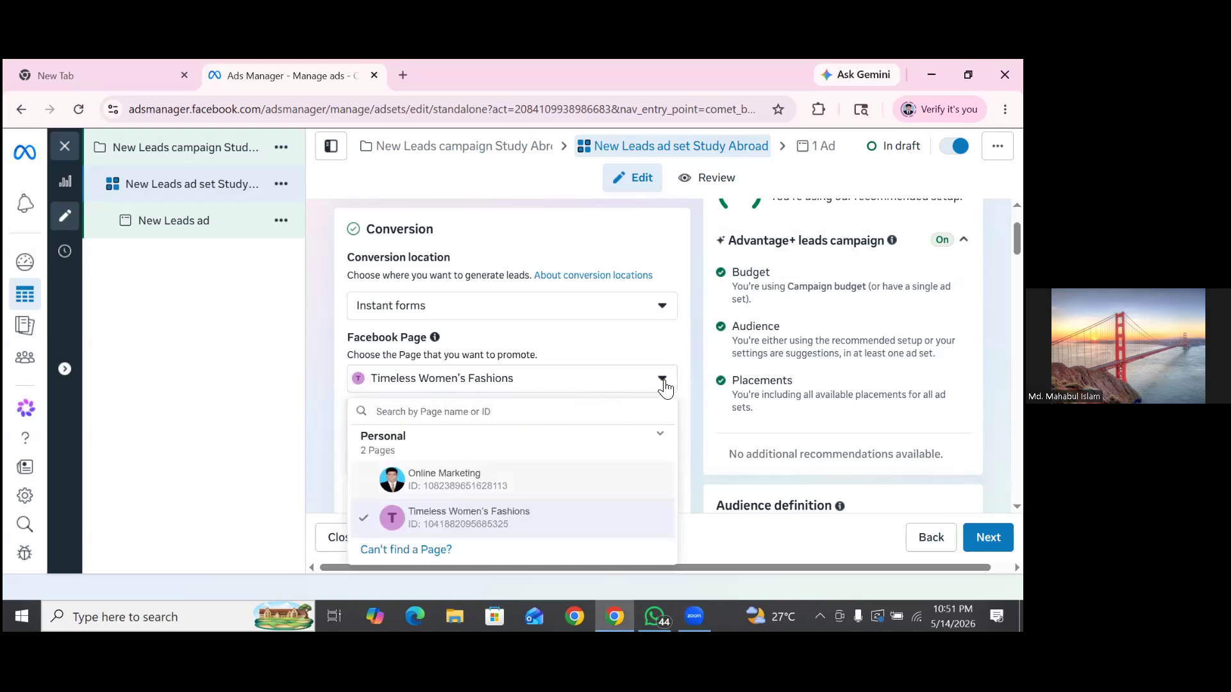
{"action": "key", "text": "Return"}
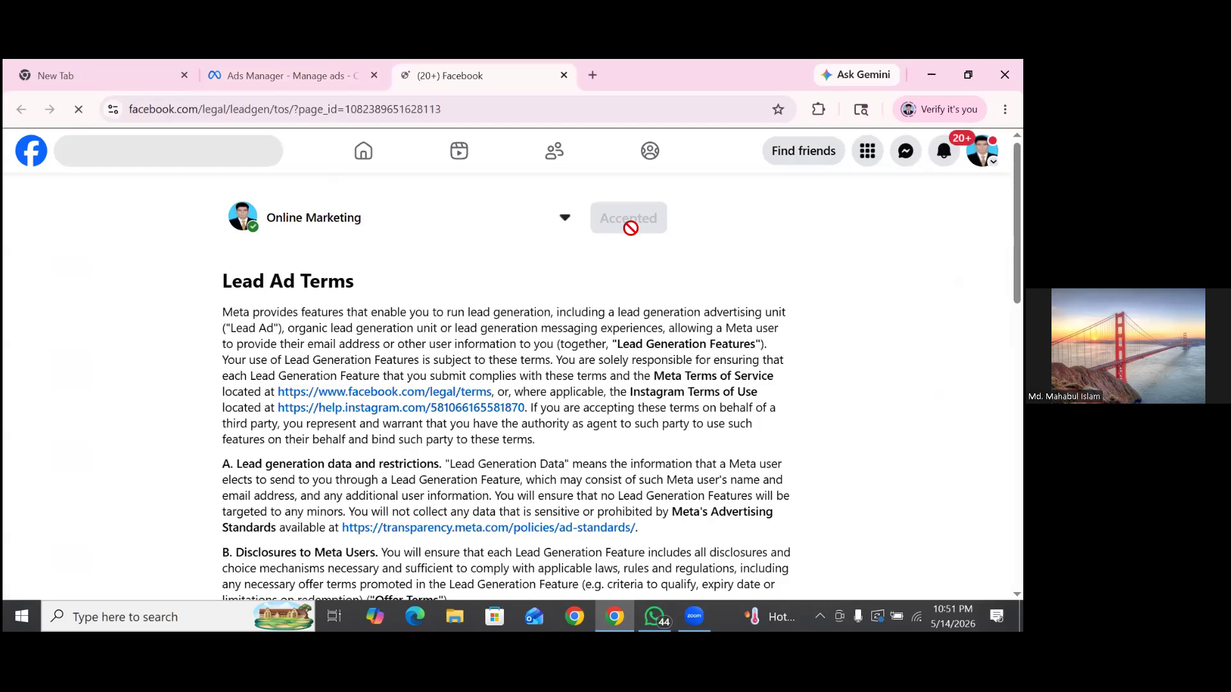
{"action": "scroll", "coordinate": [626, 245], "scroll_direction": "down", "scroll_amount": 15}
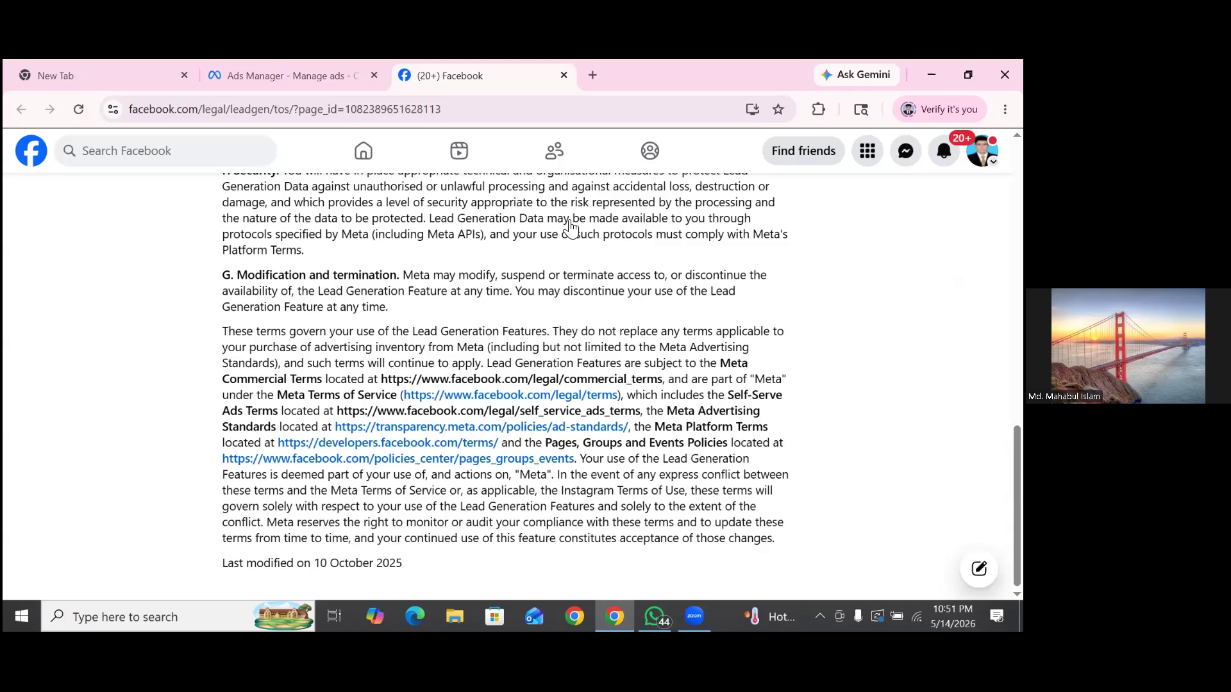
{"action": "scroll", "coordinate": [467, 274], "scroll_direction": "up", "scroll_amount": 15}
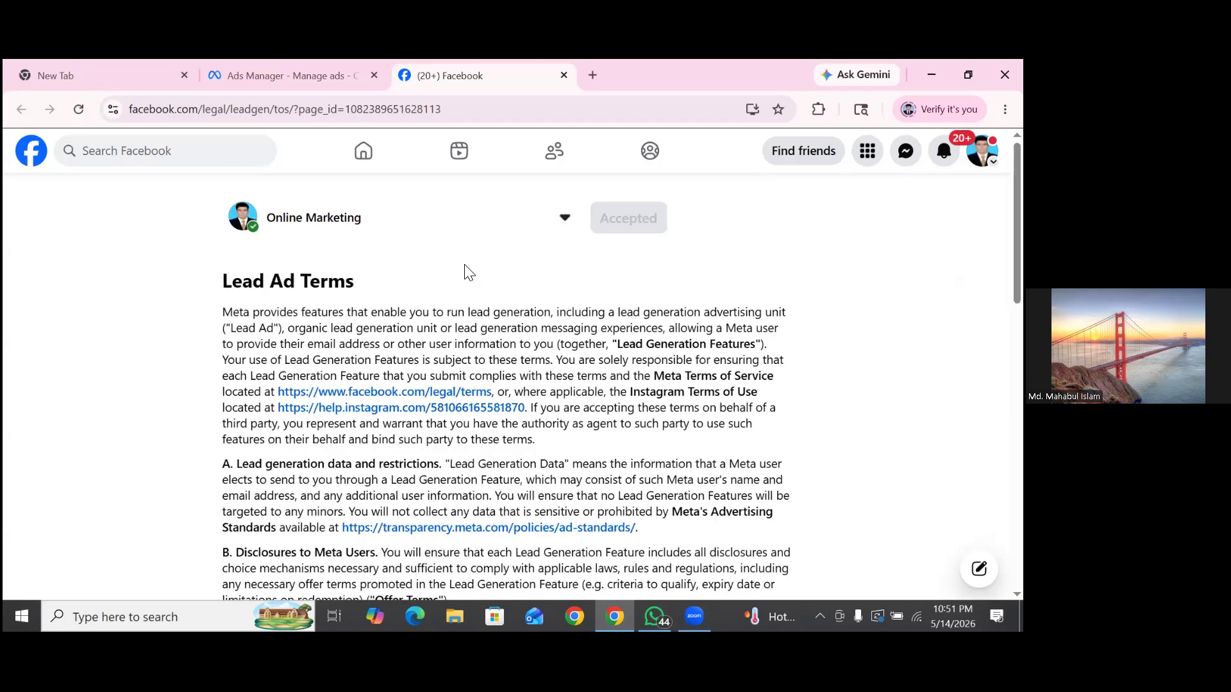
- Check which Pages are listed for the Lead Ad Terms and switch back to Ads Manager
{"action": "left_click", "coordinate": [309, 236]}
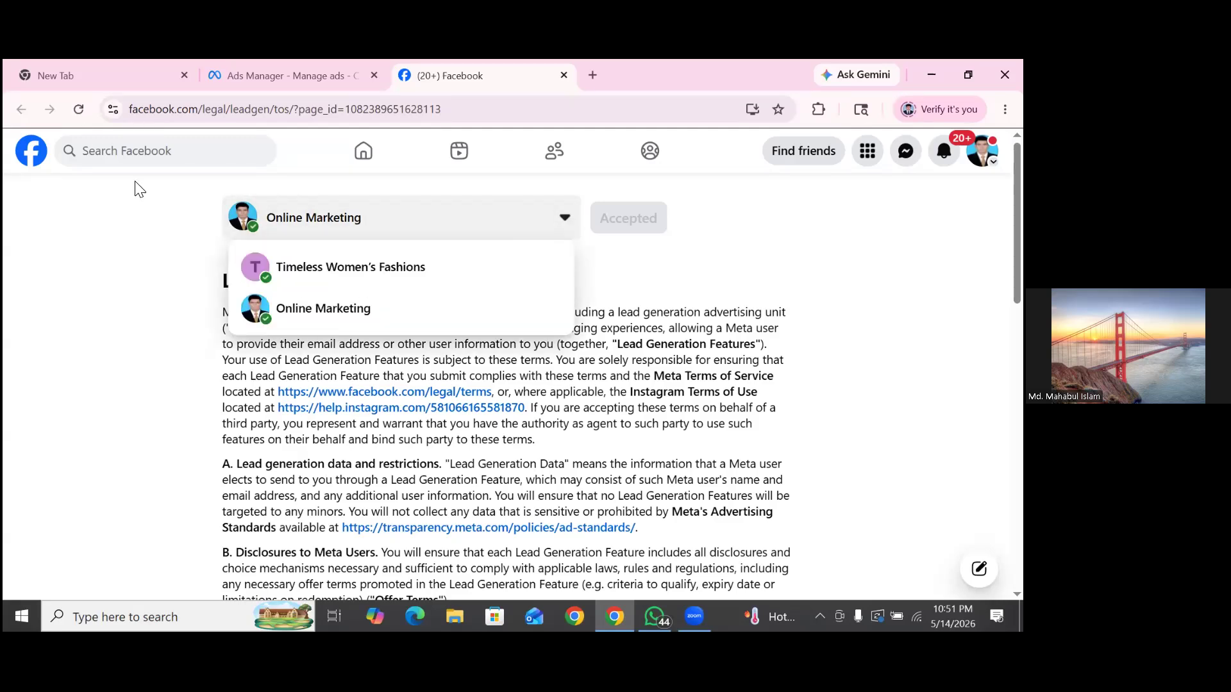
{"action": "left_click", "coordinate": [296, 260]}
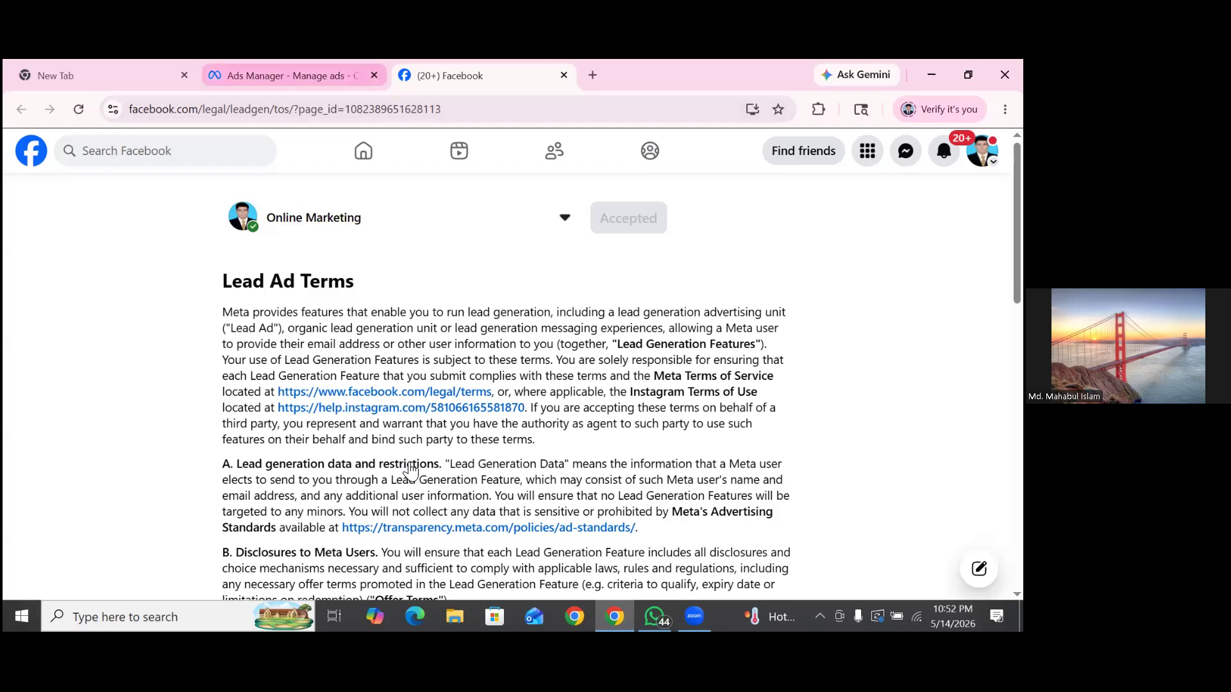
{"action": "key", "text": "ctrl+shift+Tab"}
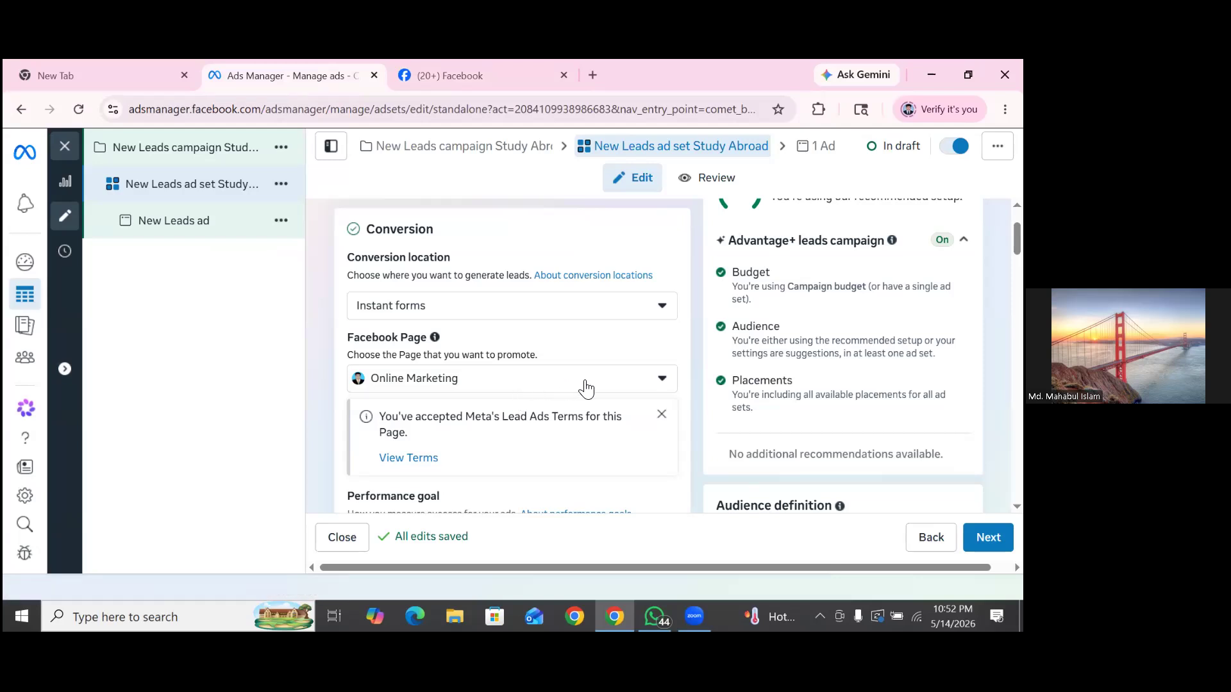
- Examine the performance goal options for the ad set, keeping Maximise number of leads
{"action": "scroll", "coordinate": [503, 390], "scroll_direction": "down", "scroll_amount": 1}
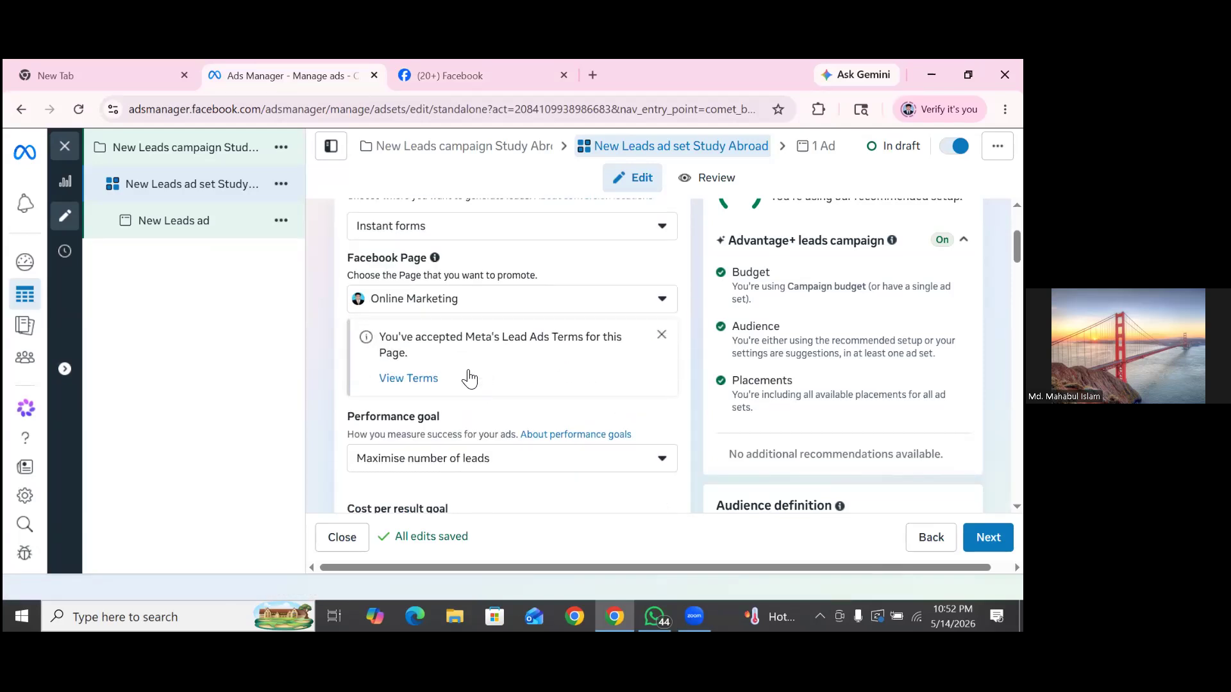
{"action": "scroll", "coordinate": [469, 379], "scroll_direction": "down", "scroll_amount": 1}
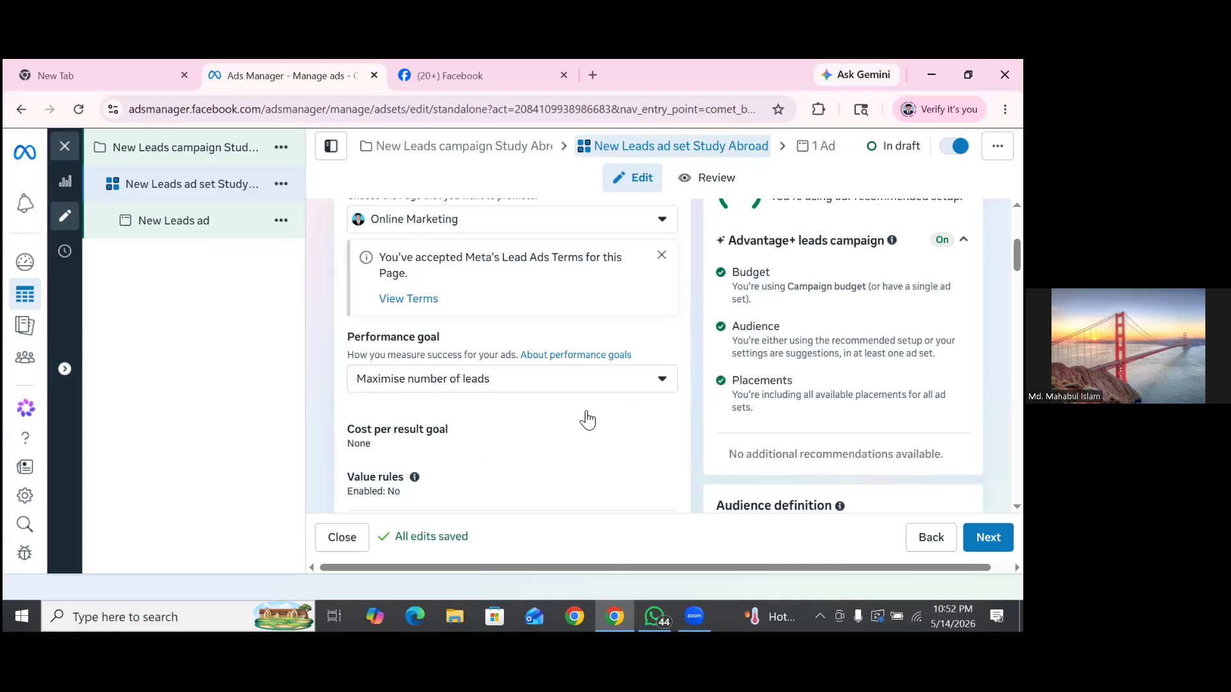
{"action": "left_click", "coordinate": [586, 383]}
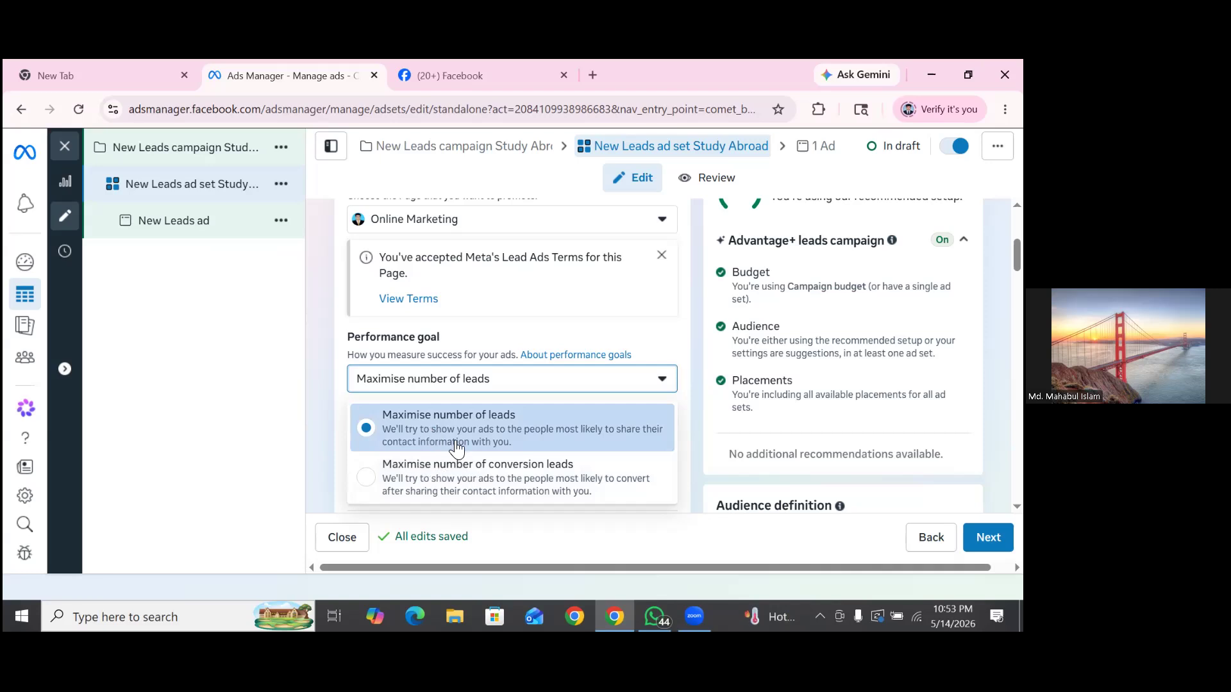
{"action": "left_click", "coordinate": [690, 551]}
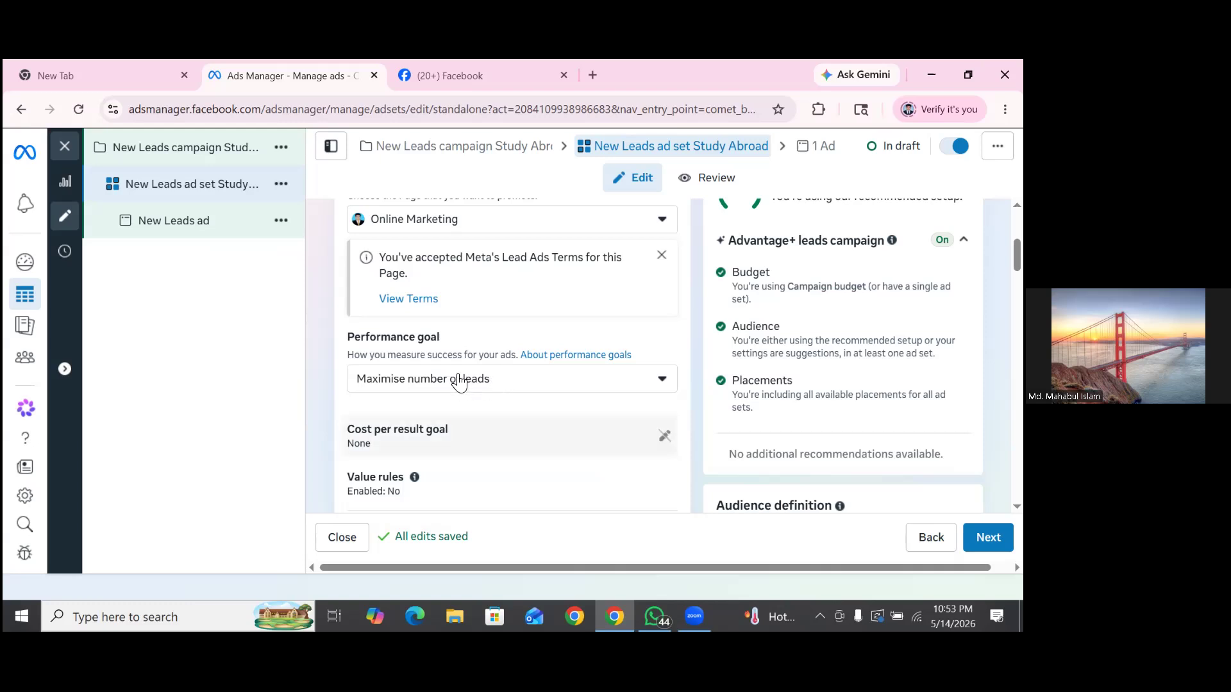
- Review the ad set's cost per result goal and value rules, and read what Dynamic creative does
{"action": "scroll", "coordinate": [433, 381], "scroll_direction": "down", "scroll_amount": 1}
{"action": "scroll", "coordinate": [432, 382], "scroll_direction": "down", "scroll_amount": 3}
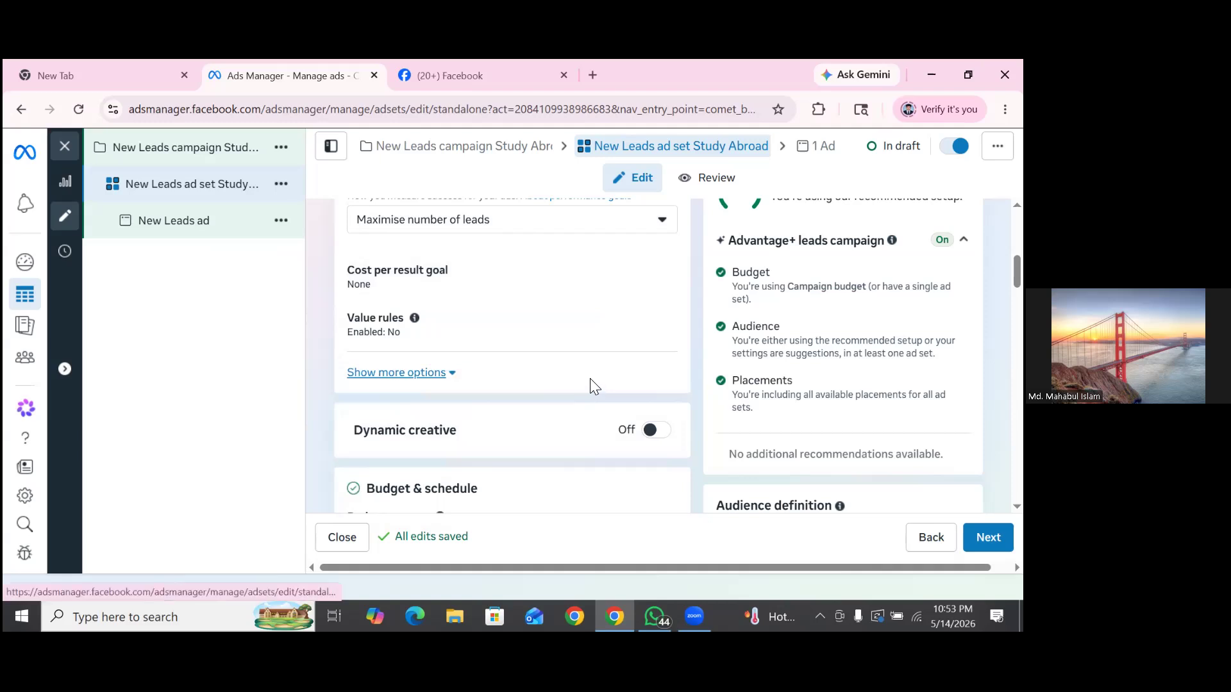
{"action": "left_click", "coordinate": [639, 356]}
{"action": "left_click", "coordinate": [640, 359]}
{"action": "scroll", "coordinate": [642, 357], "scroll_direction": "down", "scroll_amount": 1}
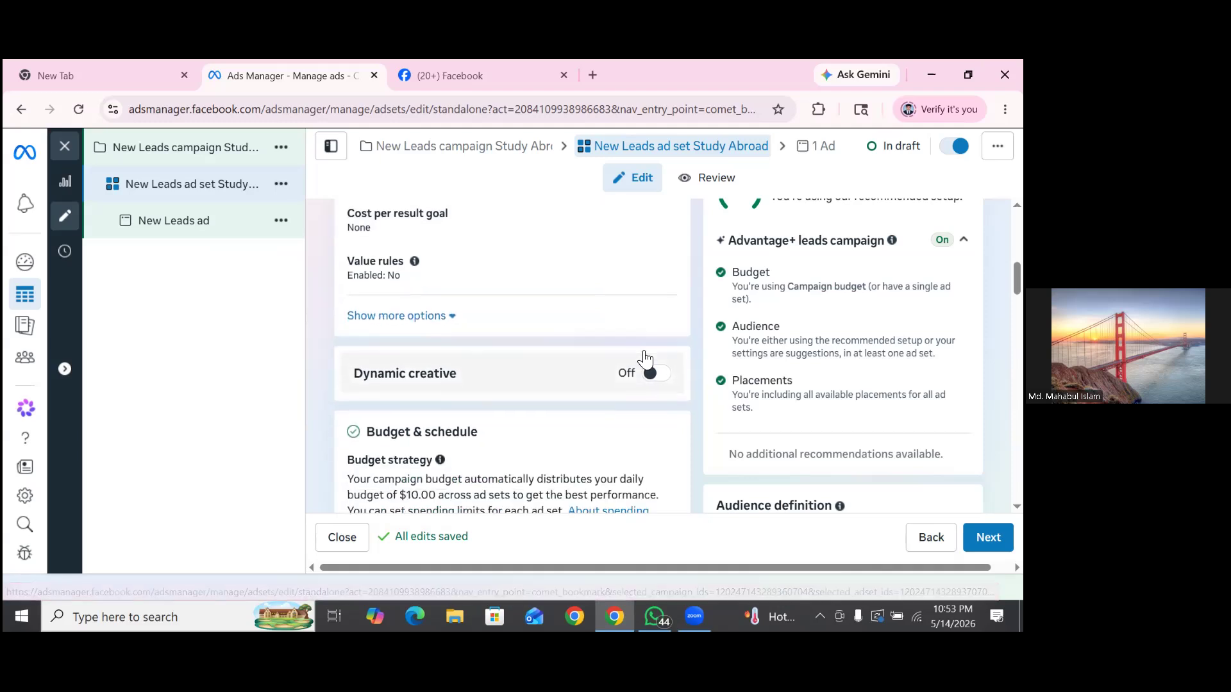
{"action": "scroll", "coordinate": [645, 359], "scroll_direction": "down", "scroll_amount": 1}
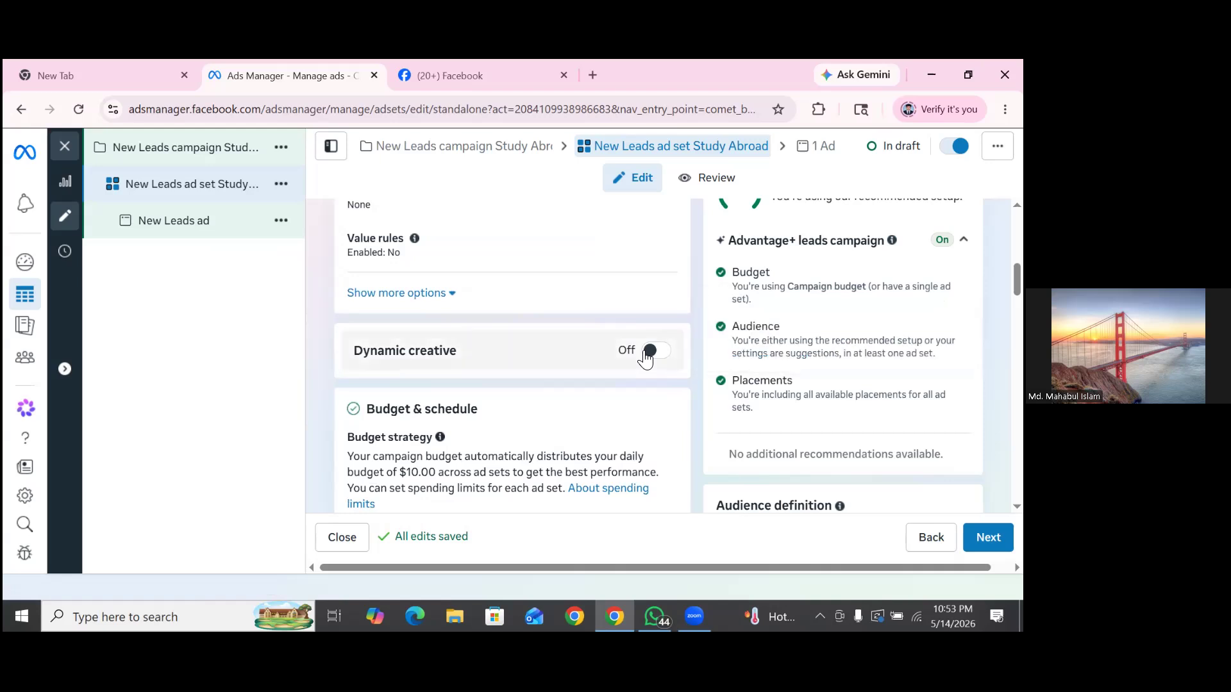
{"action": "mouse_move", "coordinate": [645, 352]}
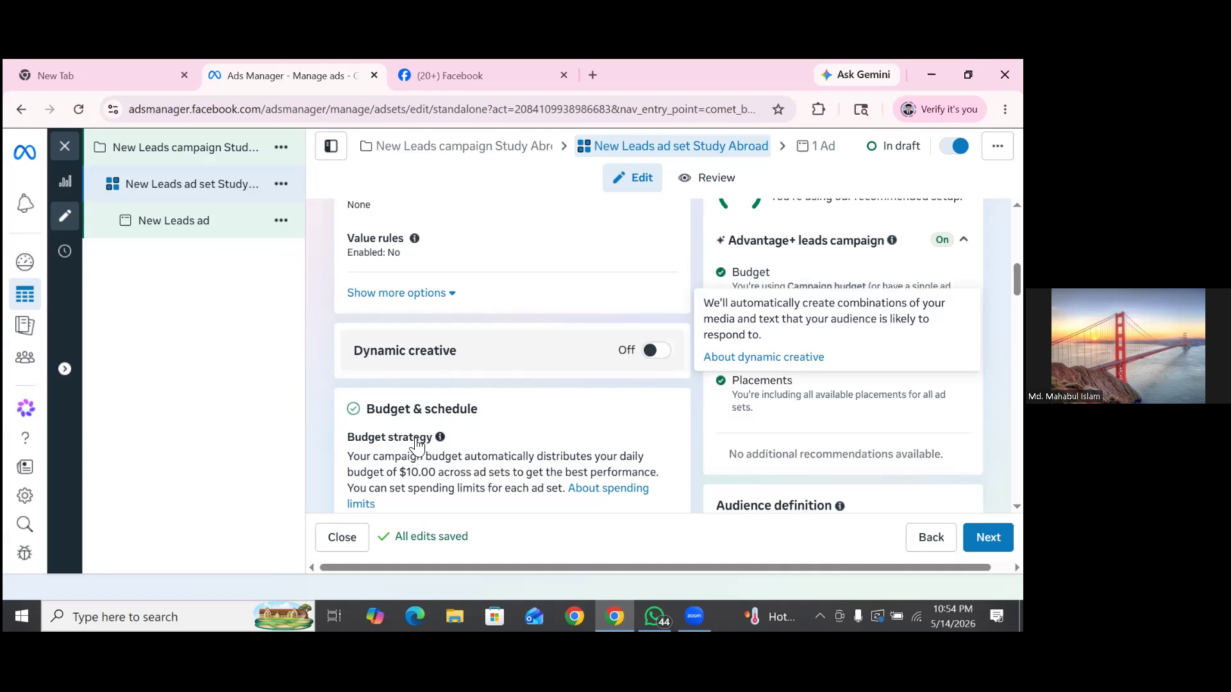
- Set the ad set's end date to 23 May 2026 and expand the additional schedule settings
{"action": "scroll", "coordinate": [500, 431], "scroll_direction": "down", "scroll_amount": 2}
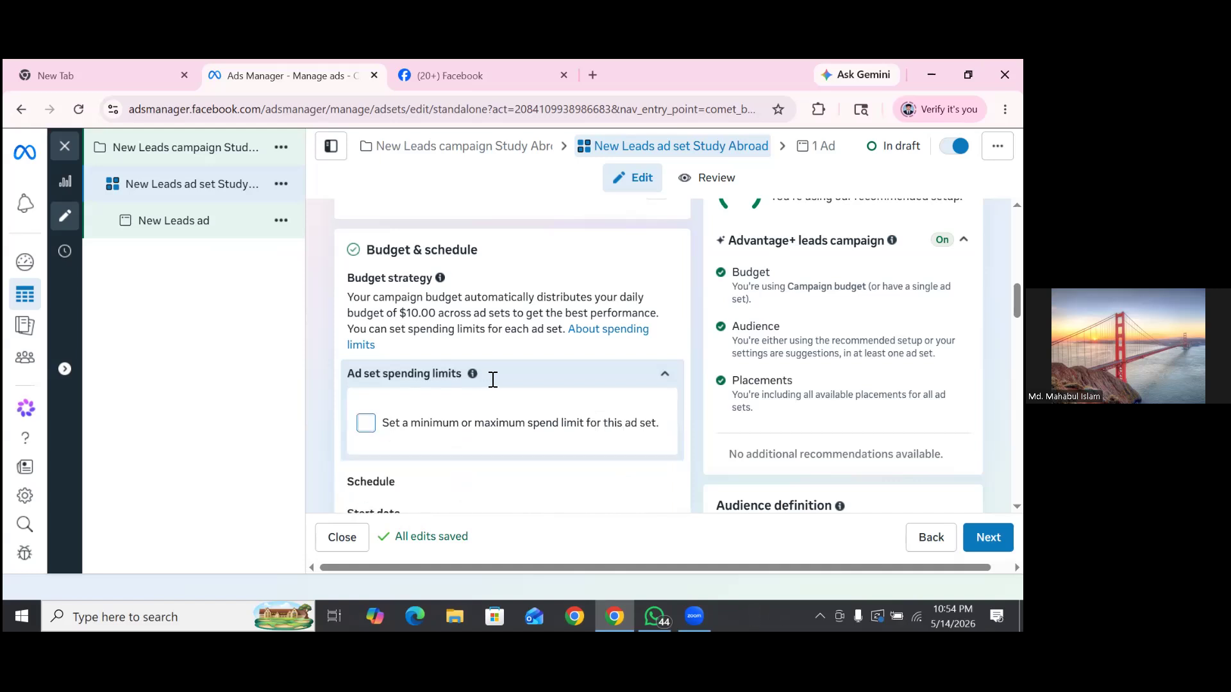
{"action": "scroll", "coordinate": [492, 379], "scroll_direction": "down", "scroll_amount": 2}
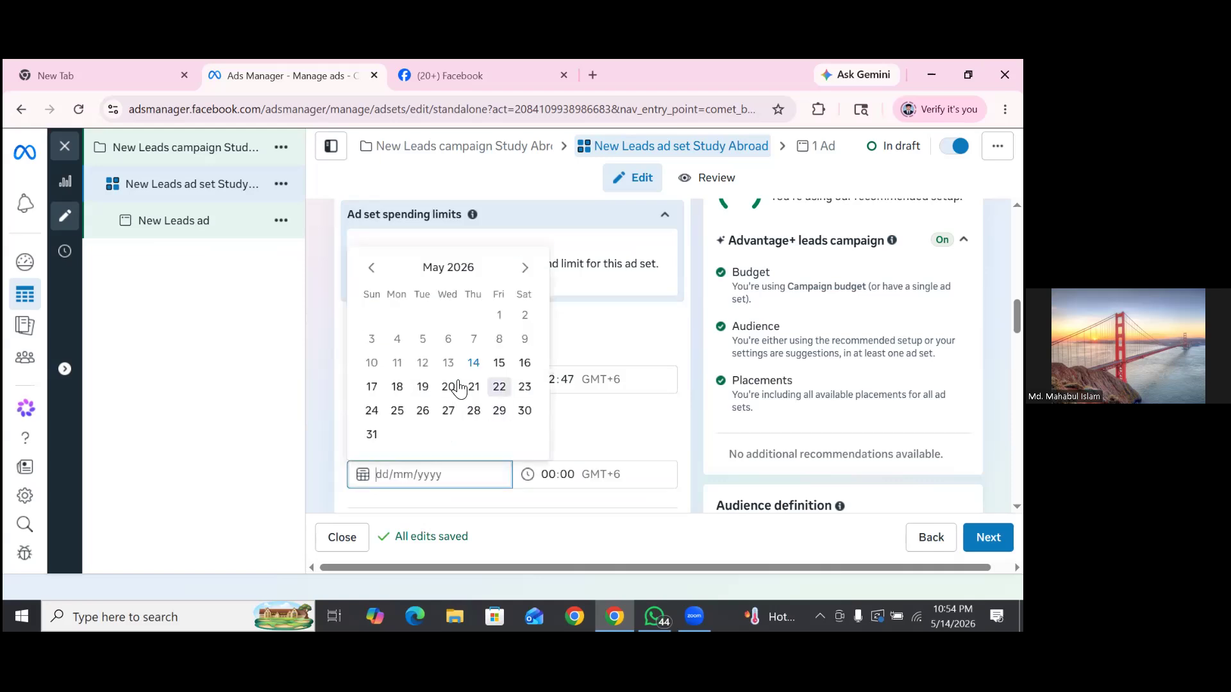
{"action": "left_click", "coordinate": [524, 386]}
{"action": "scroll", "coordinate": [505, 382], "scroll_direction": "down", "scroll_amount": 2}
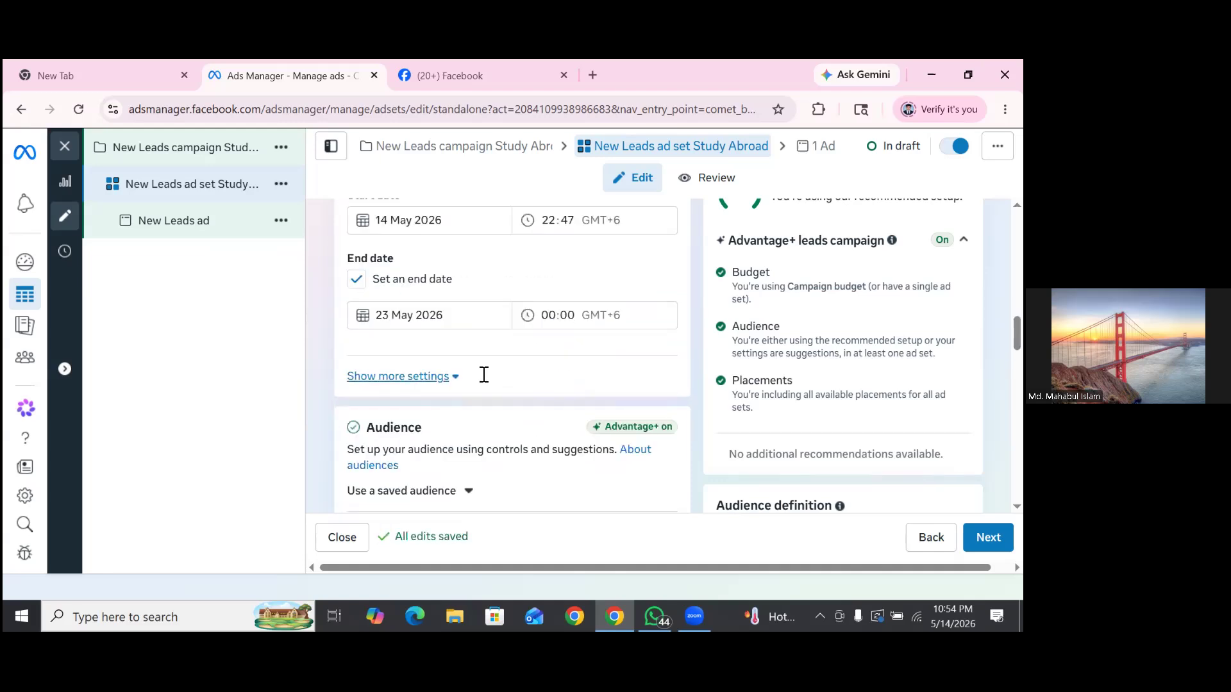
{"action": "left_click", "coordinate": [452, 377]}
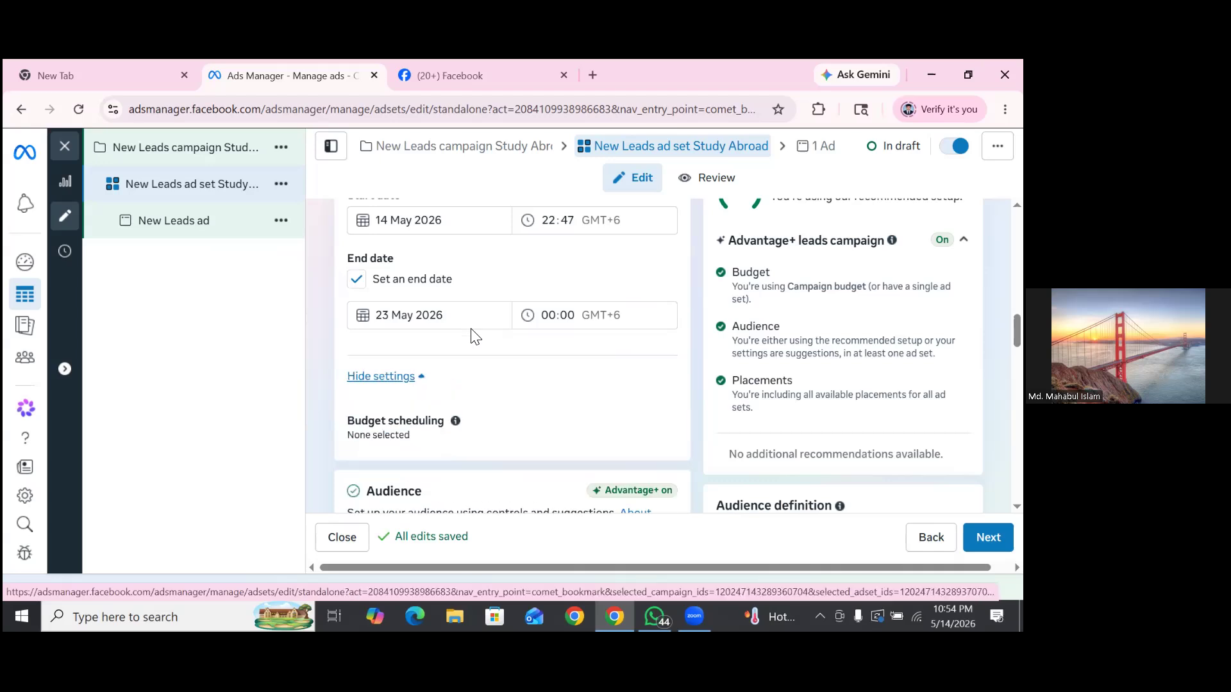
- Open the audience's location settings for editing and look through the audience controls and suggestion options
{"action": "scroll", "coordinate": [471, 329], "scroll_direction": "down", "scroll_amount": 1}
{"action": "scroll", "coordinate": [474, 335], "scroll_direction": "down", "scroll_amount": 2}
{"action": "scroll", "coordinate": [384, 312], "scroll_direction": "down", "scroll_amount": 1}
{"action": "left_click", "coordinate": [468, 315]}
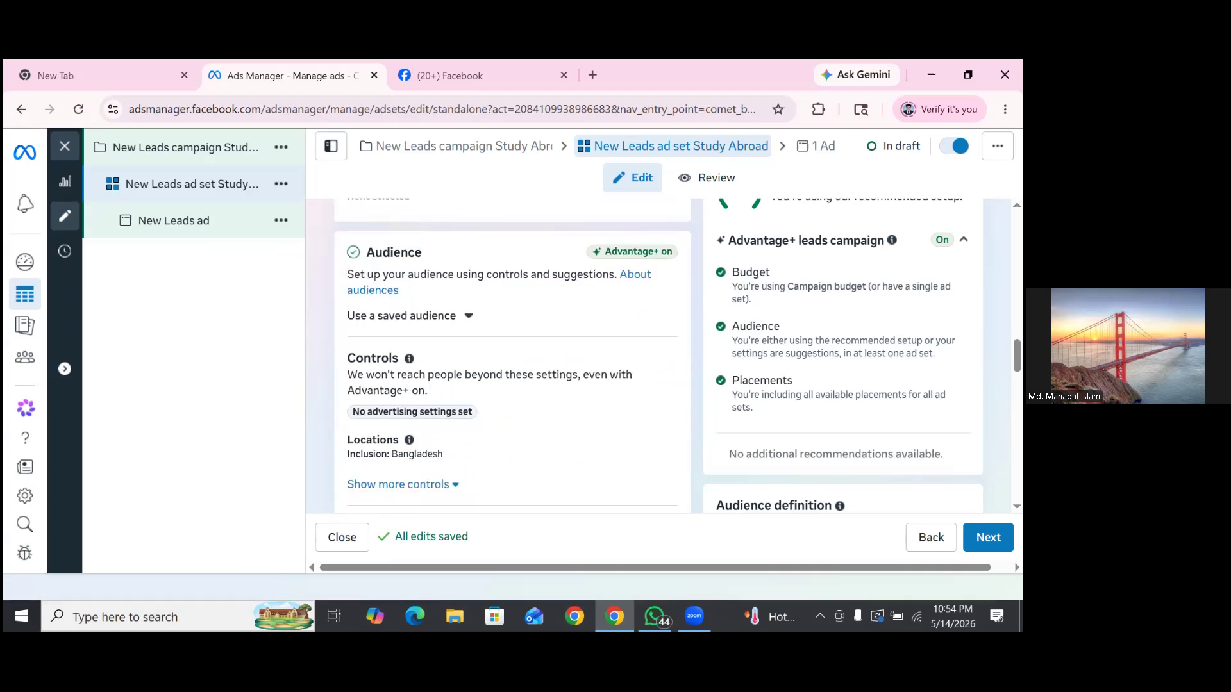
{"action": "left_click", "coordinate": [655, 308]}
{"action": "scroll", "coordinate": [660, 313], "scroll_direction": "down", "scroll_amount": 3}
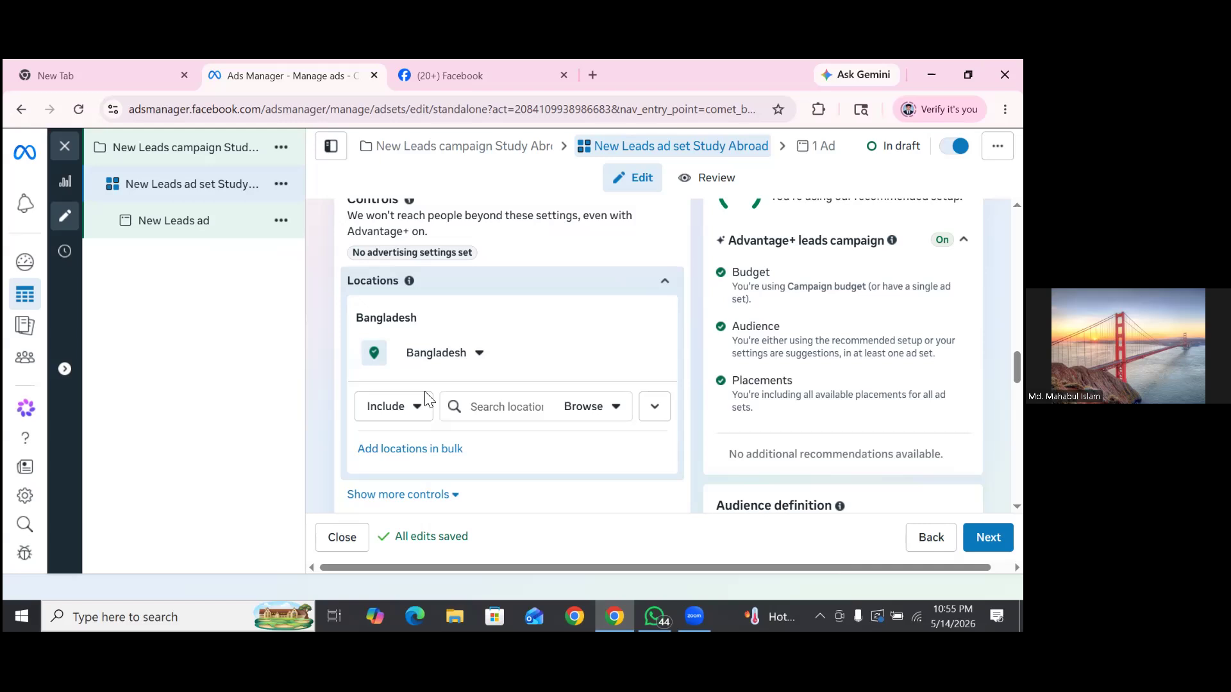
{"action": "scroll", "coordinate": [424, 397], "scroll_direction": "down", "scroll_amount": 1}
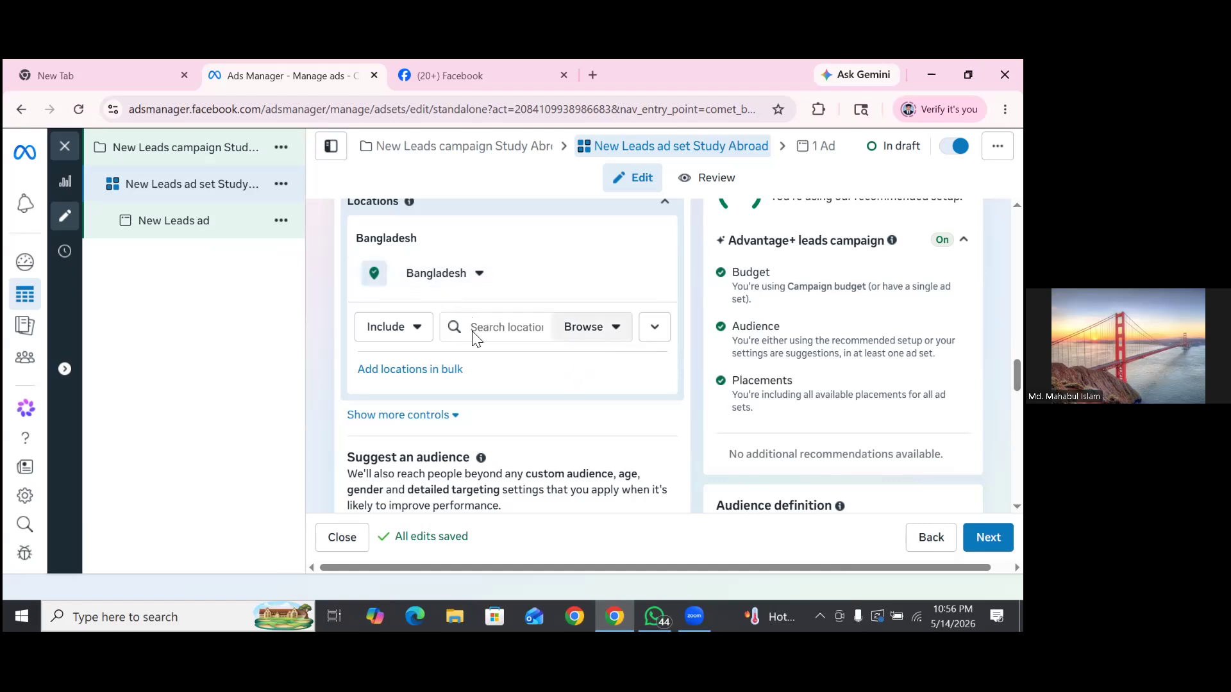
{"action": "scroll", "coordinate": [475, 338], "scroll_direction": "down", "scroll_amount": 3}
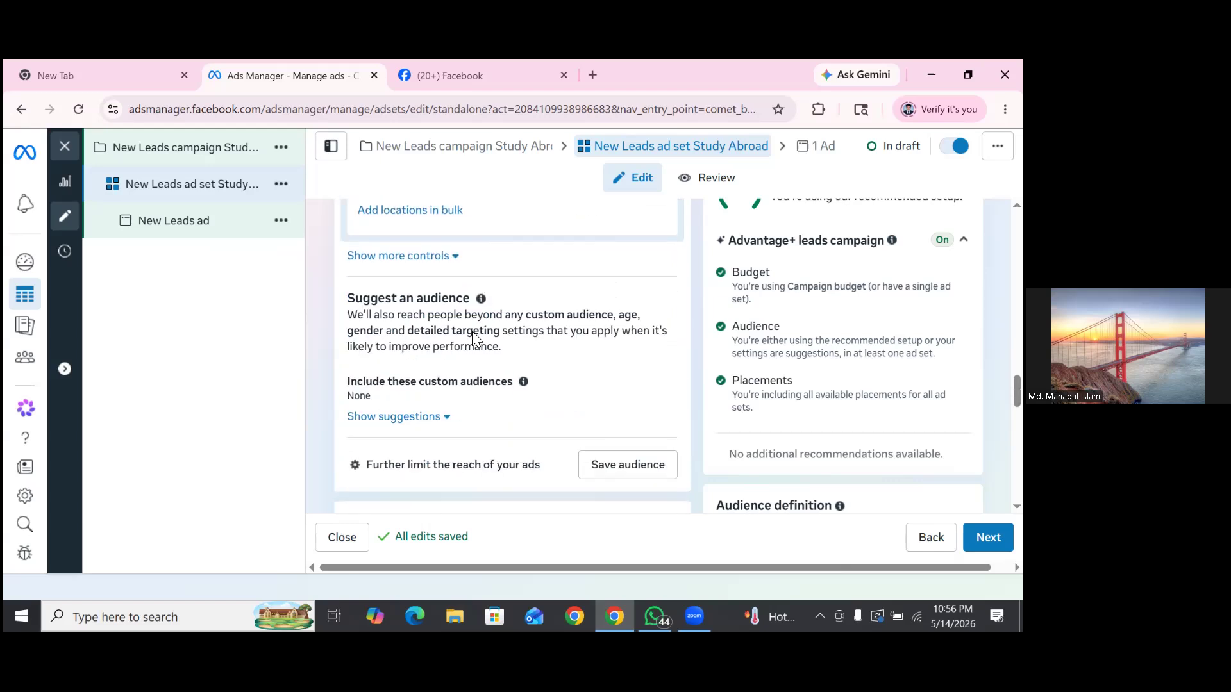
{"action": "scroll", "coordinate": [482, 415], "scroll_direction": "up", "scroll_amount": 1}
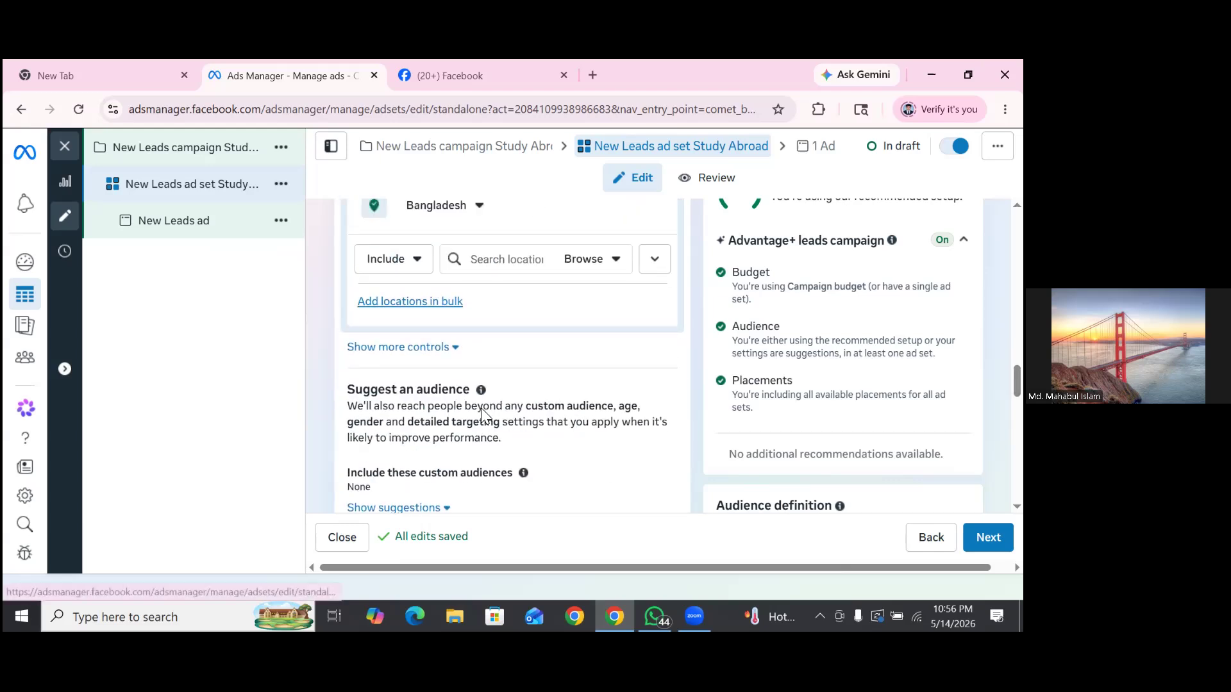
{"action": "scroll", "coordinate": [484, 415], "scroll_direction": "up", "scroll_amount": 2}
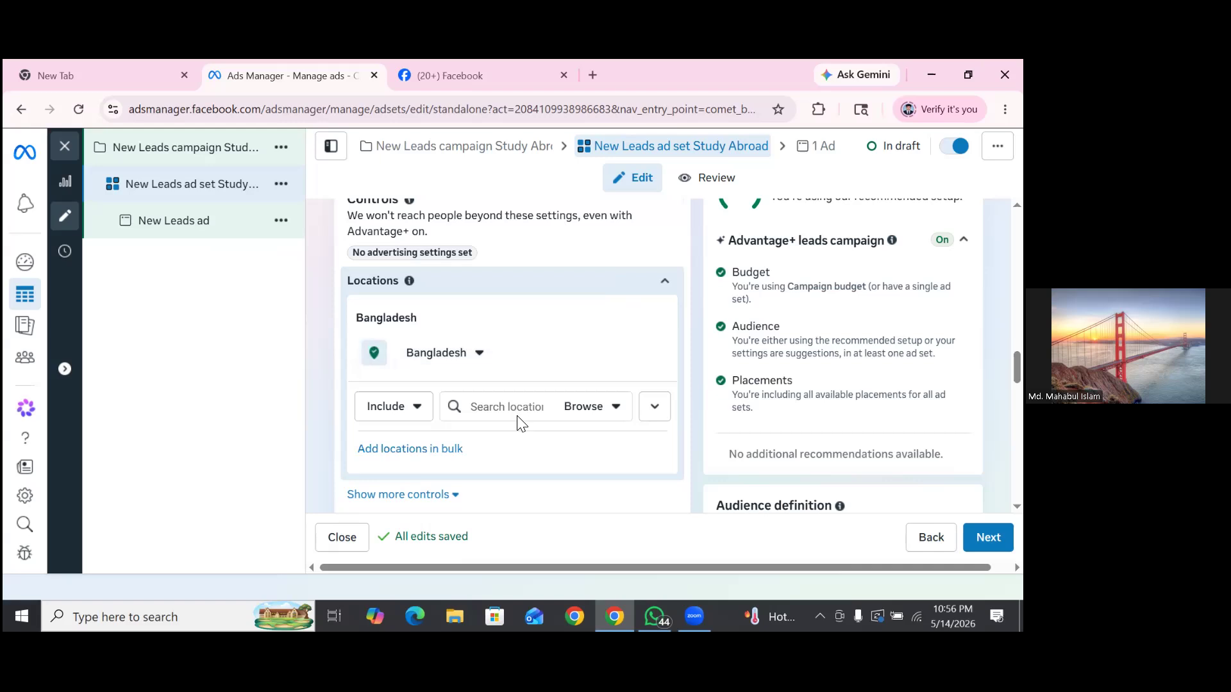
- Add the city of Manikganj, Dhaka as an included location for the ad set's audience
{"action": "left_click", "coordinate": [516, 418]}
{"action": "type", "text": "M"}
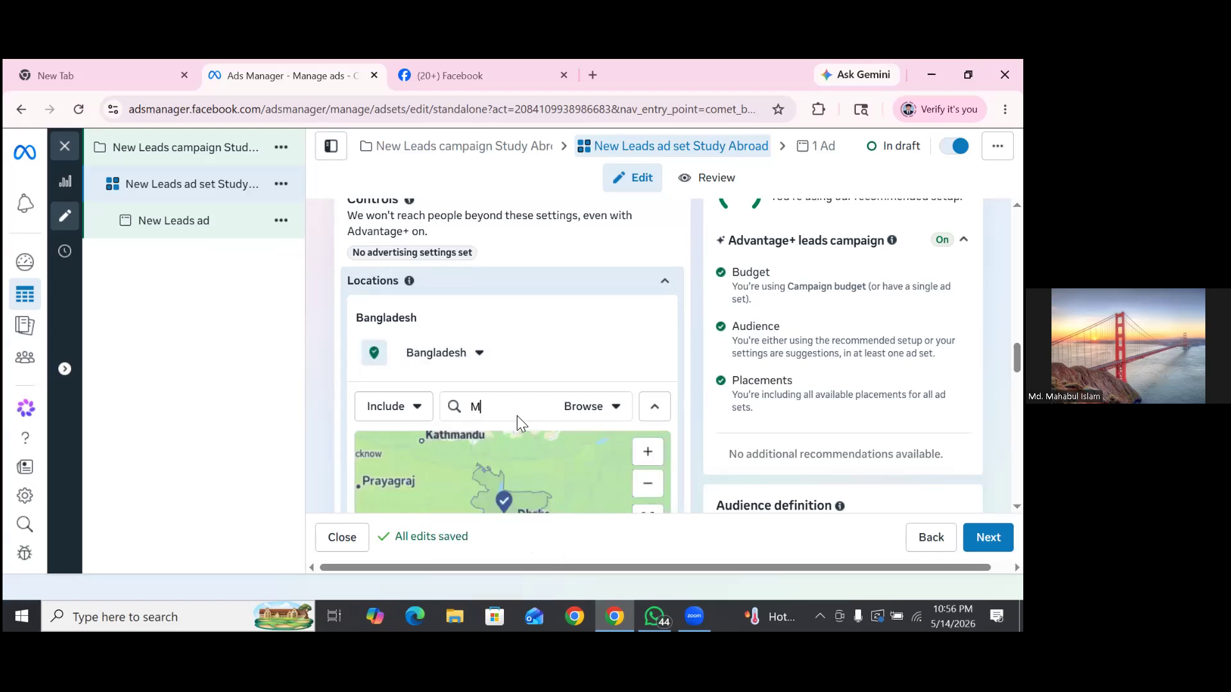
{"action": "type", "text": "anin"}
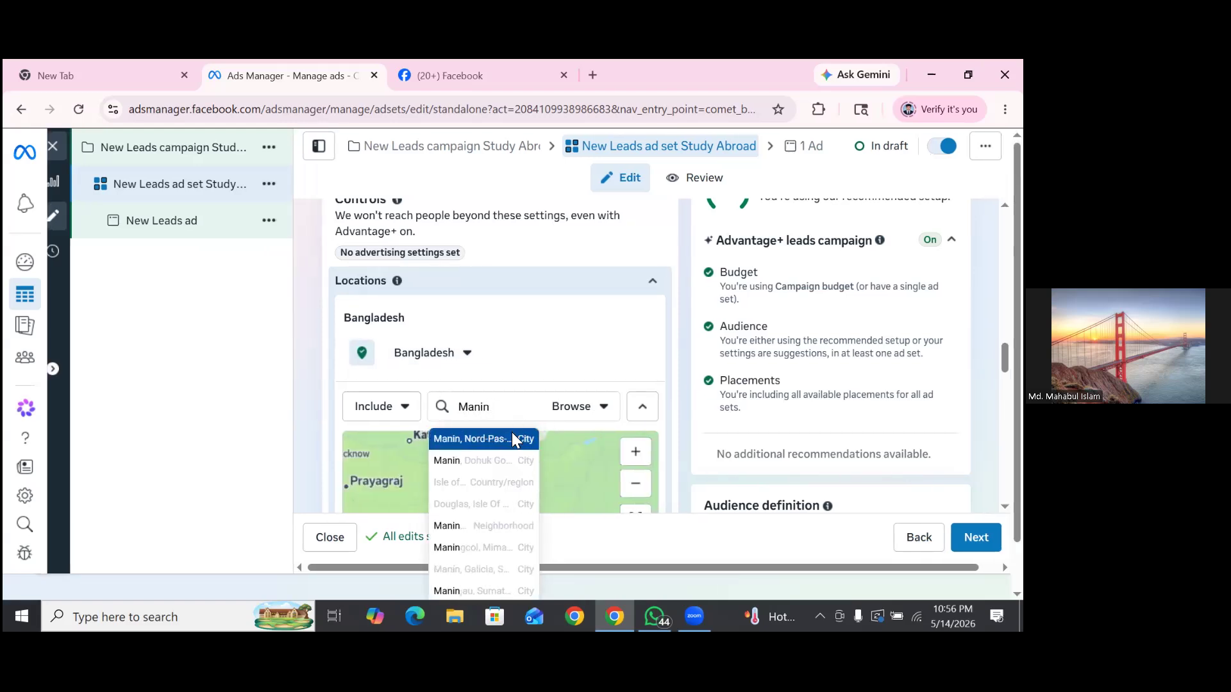
{"action": "key", "text": "BackSpace"}
{"action": "type", "text": "kg"}
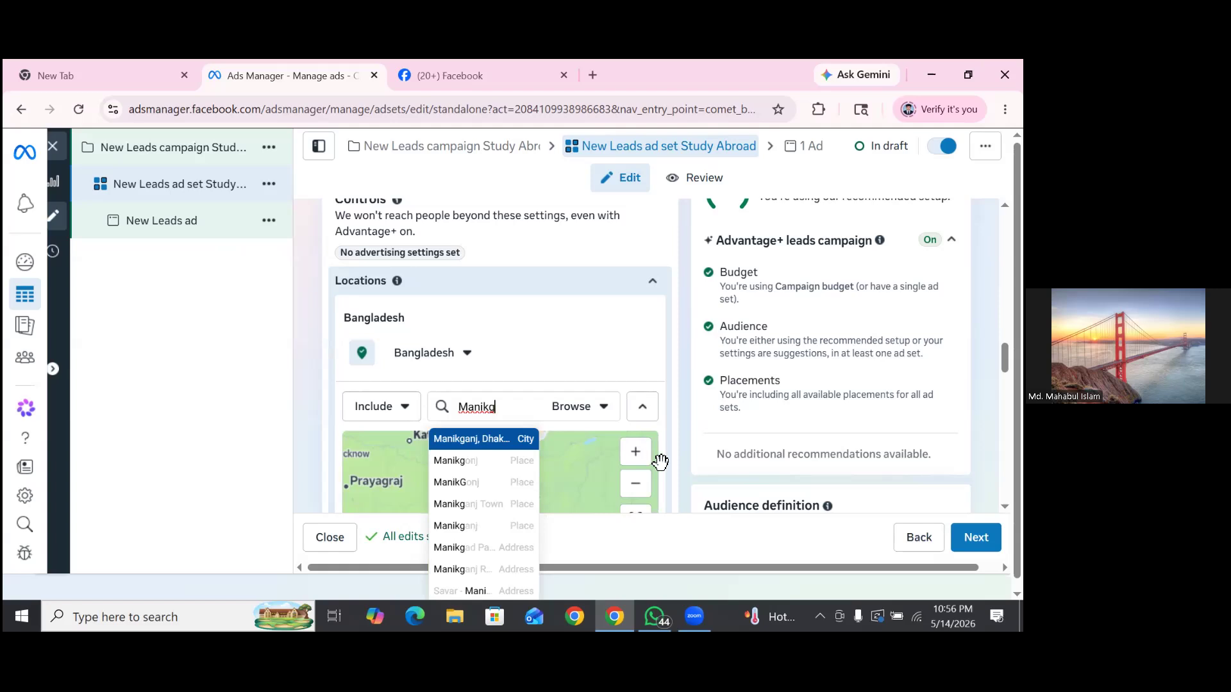
{"action": "key", "text": "Return"}
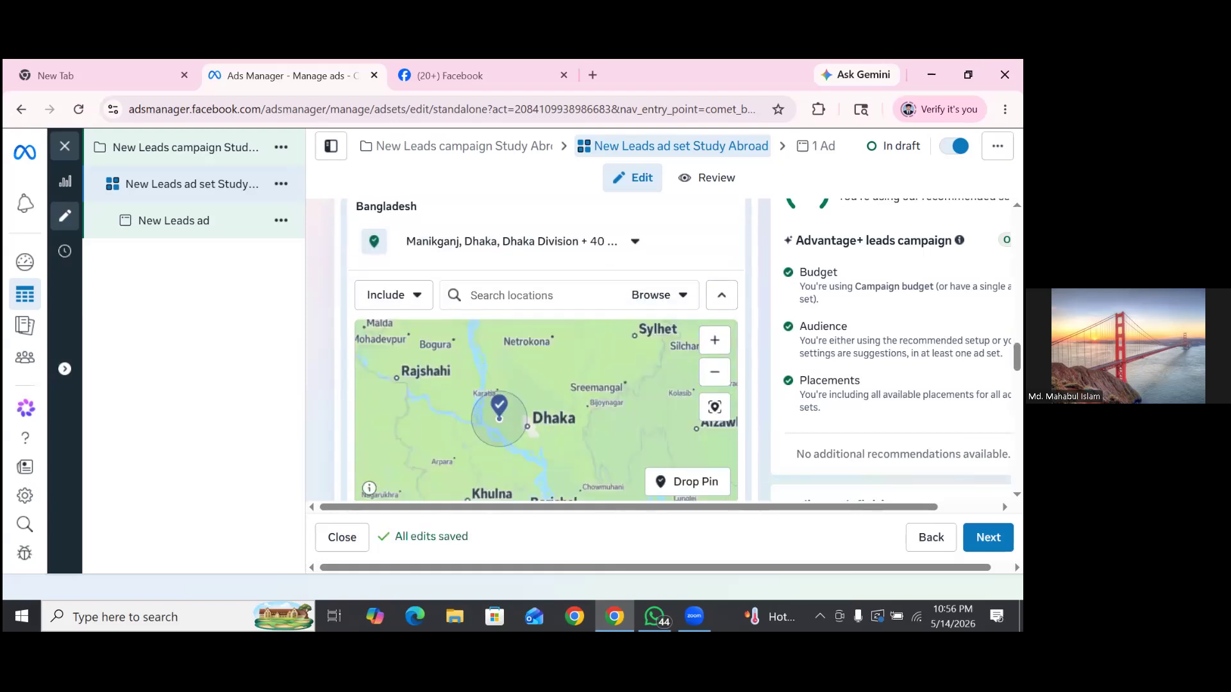
- Check the targeted area on the location map and examine the additional audience controls for minimum age, exclusions and languages
{"action": "scroll", "coordinate": [546, 351], "scroll_direction": "down", "scroll_amount": 5}
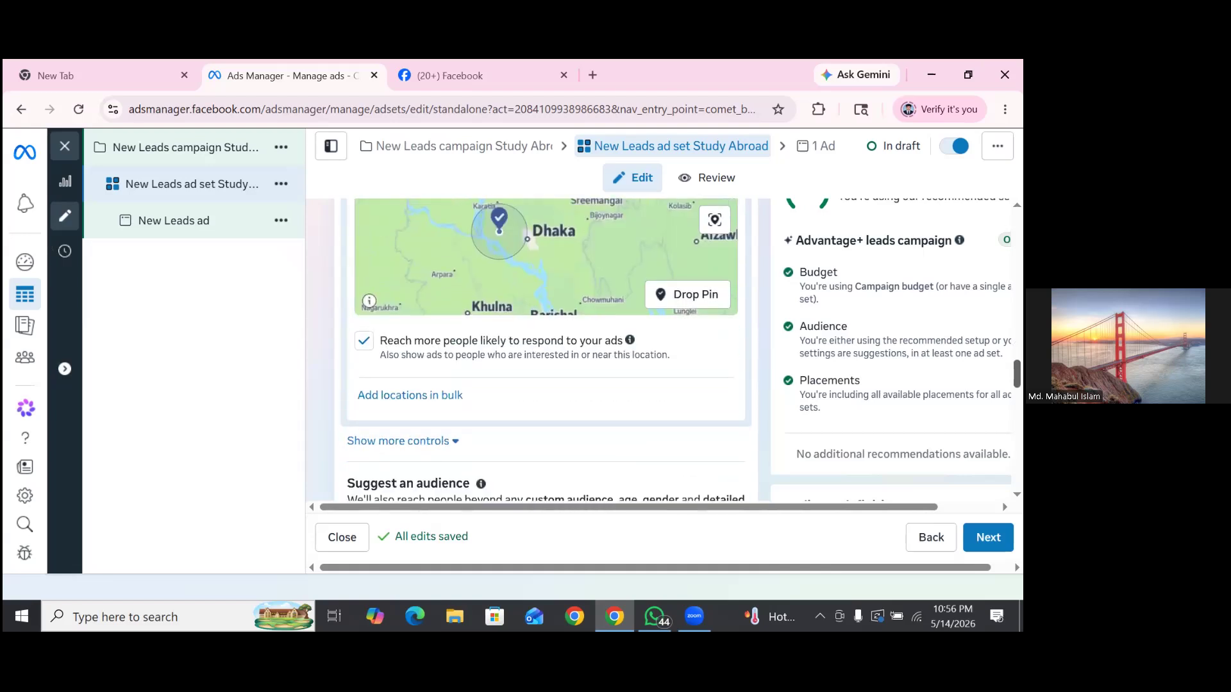
{"action": "scroll", "coordinate": [546, 351], "scroll_direction": "up", "scroll_amount": 5}
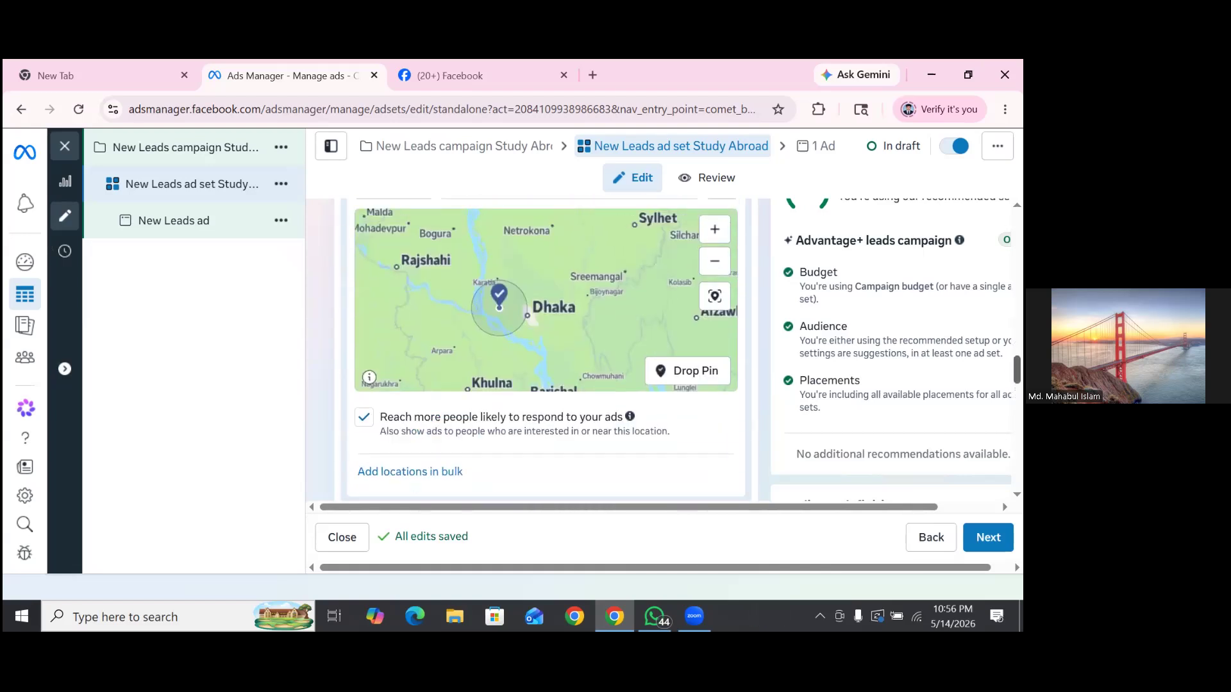
{"action": "scroll", "coordinate": [368, 343], "scroll_direction": "up", "scroll_amount": 2}
{"action": "scroll", "coordinate": [438, 410], "scroll_direction": "down", "scroll_amount": 2}
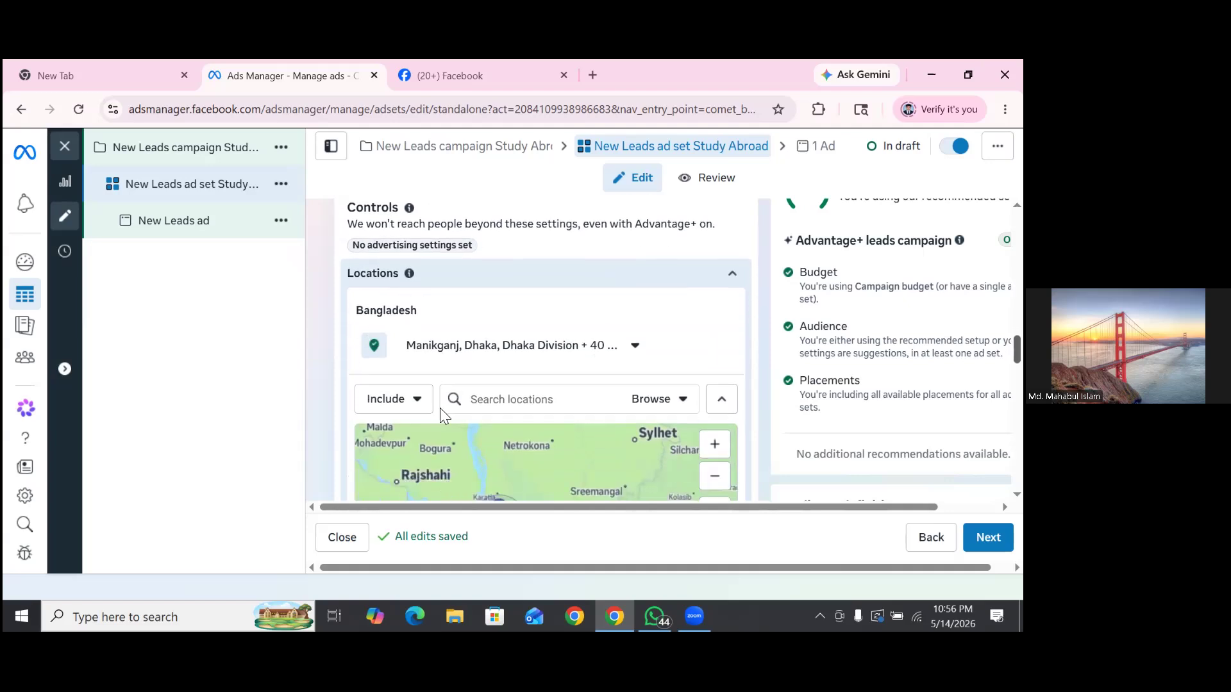
{"action": "scroll", "coordinate": [477, 373], "scroll_direction": "down", "scroll_amount": 4}
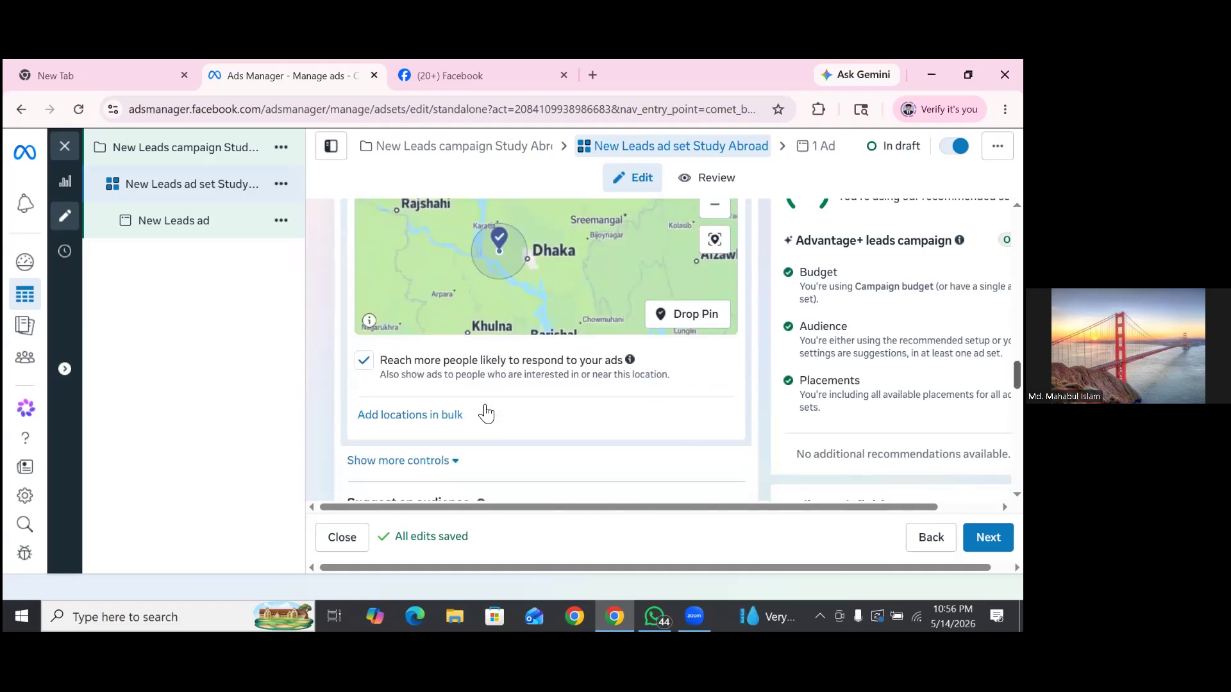
{"action": "scroll", "coordinate": [546, 349], "scroll_direction": "down", "scroll_amount": 1}
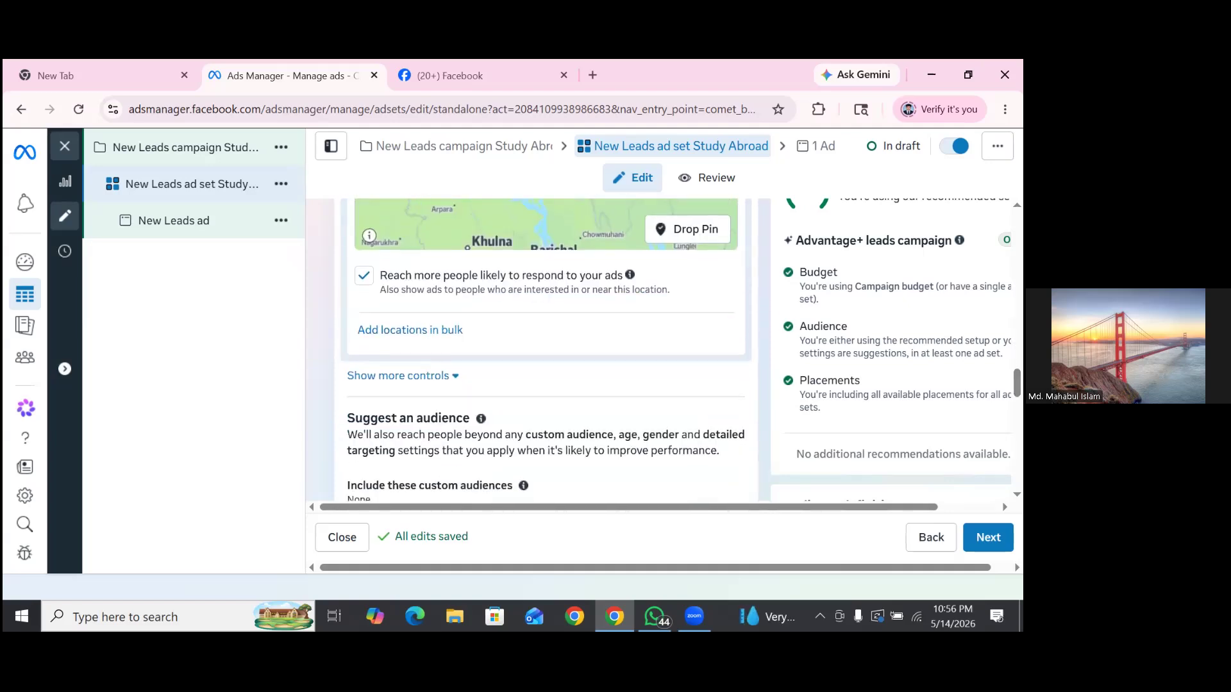
{"action": "left_click", "coordinate": [398, 376]}
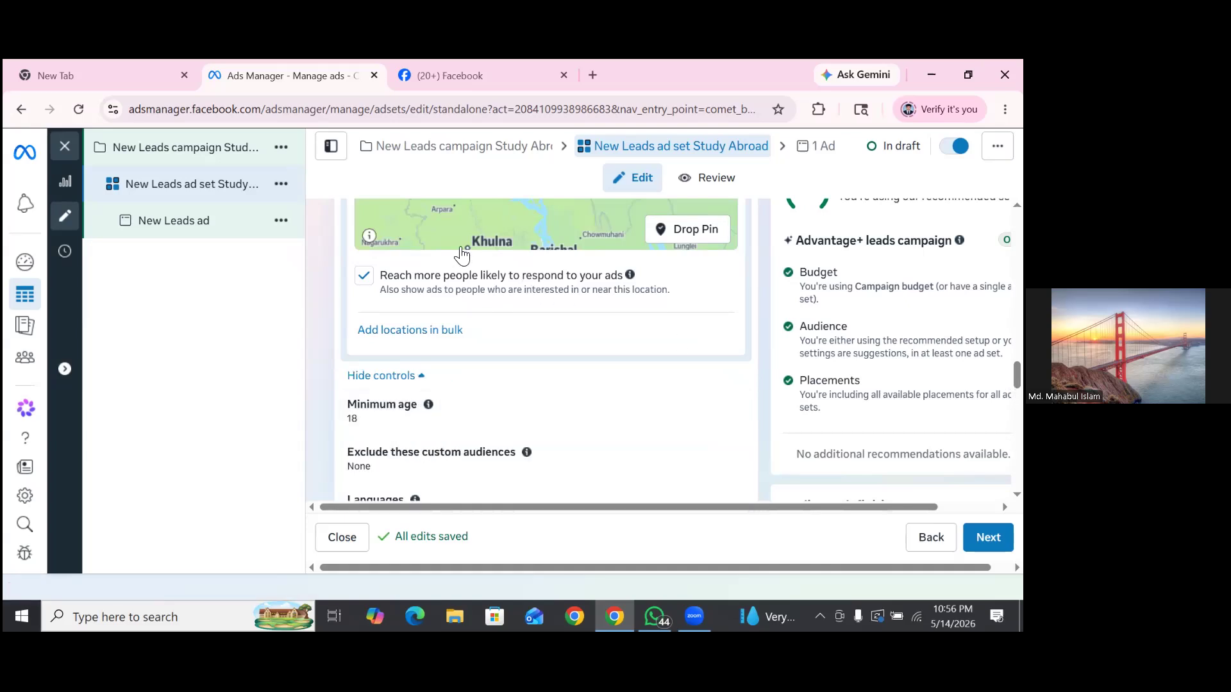
{"action": "scroll", "coordinate": [707, 269], "scroll_direction": "down", "scroll_amount": 3}
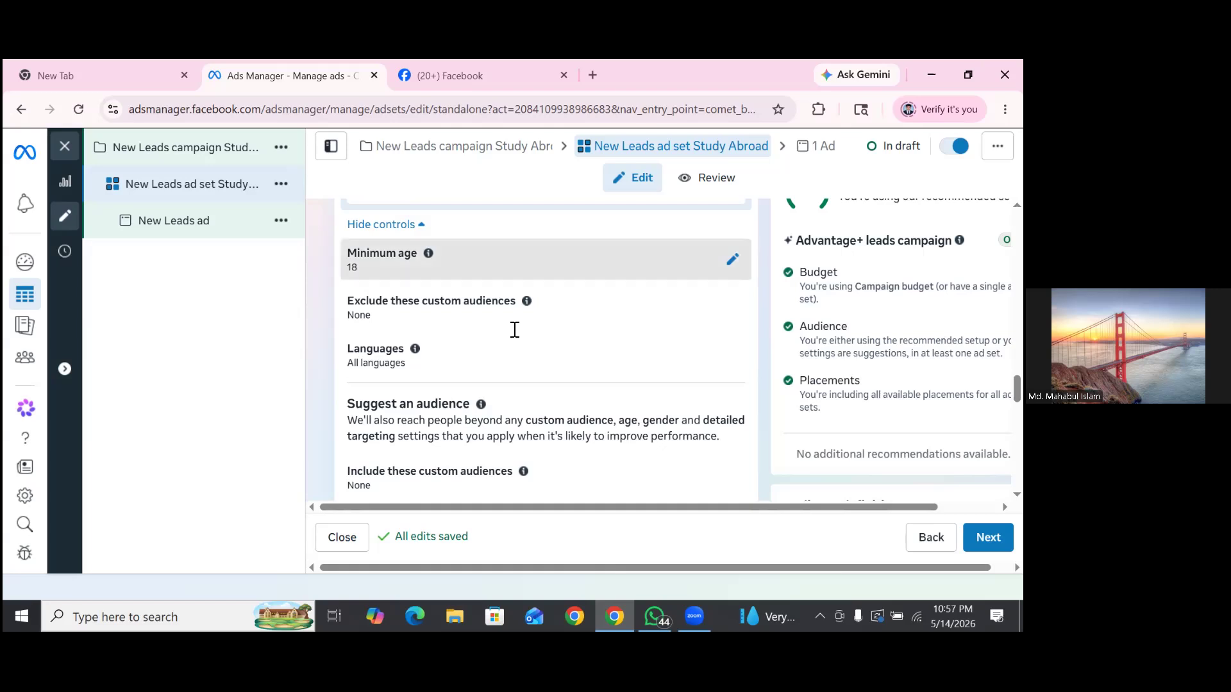
- Switch the audience setup to Further limit the reach of your ads
{"action": "scroll", "coordinate": [514, 331], "scroll_direction": "down", "scroll_amount": 5}
{"action": "scroll", "coordinate": [511, 327], "scroll_direction": "down", "scroll_amount": 10}
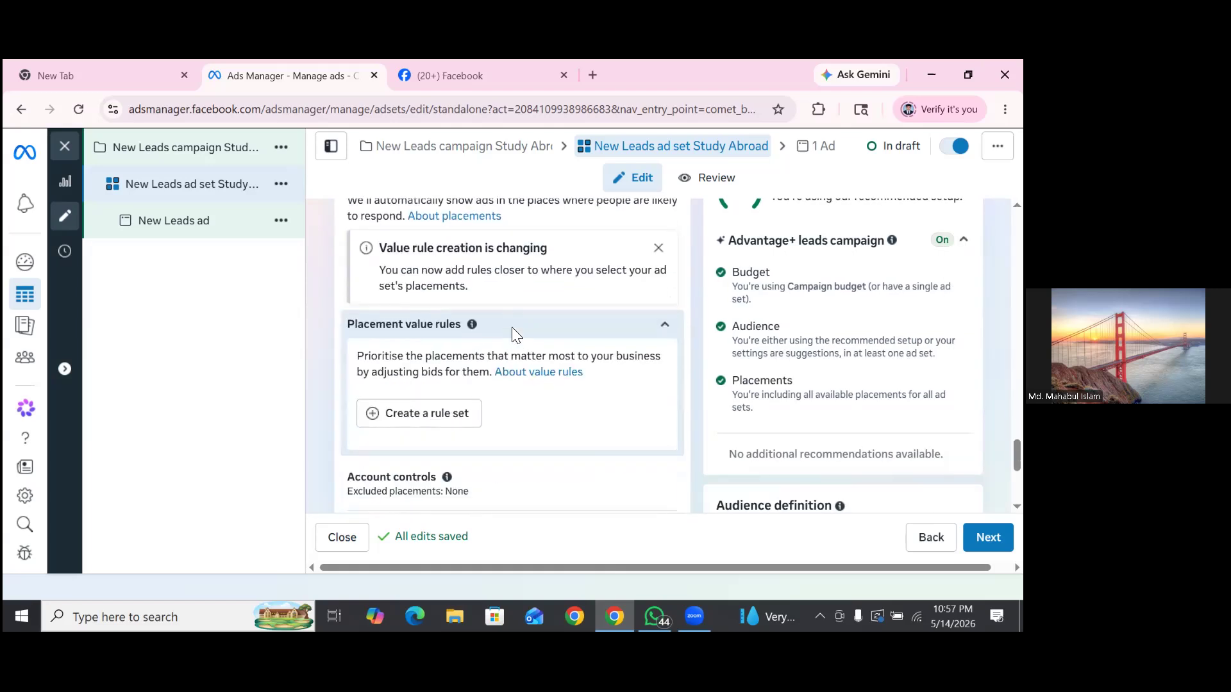
{"action": "scroll", "coordinate": [495, 365], "scroll_direction": "down", "scroll_amount": 3}
{"action": "scroll", "coordinate": [494, 363], "scroll_direction": "up", "scroll_amount": 5}
{"action": "scroll", "coordinate": [375, 380], "scroll_direction": "up", "scroll_amount": 5}
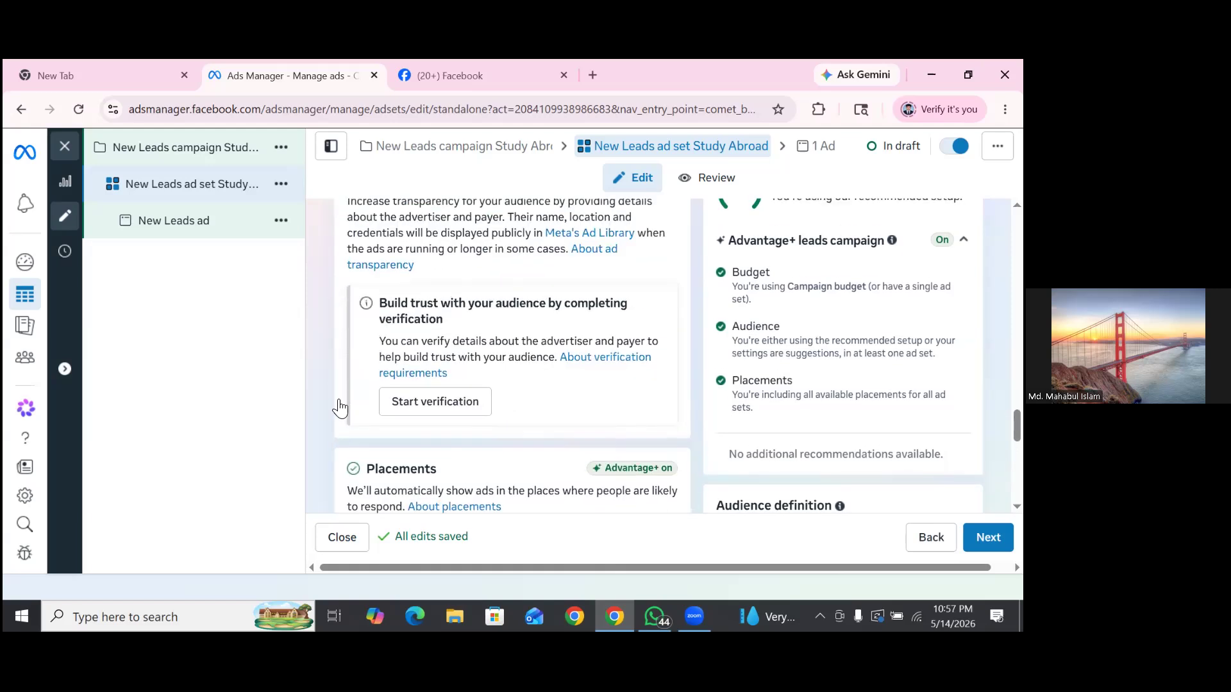
{"action": "scroll", "coordinate": [311, 426], "scroll_direction": "up", "scroll_amount": 1}
{"action": "scroll", "coordinate": [310, 431], "scroll_direction": "down", "scroll_amount": 1}
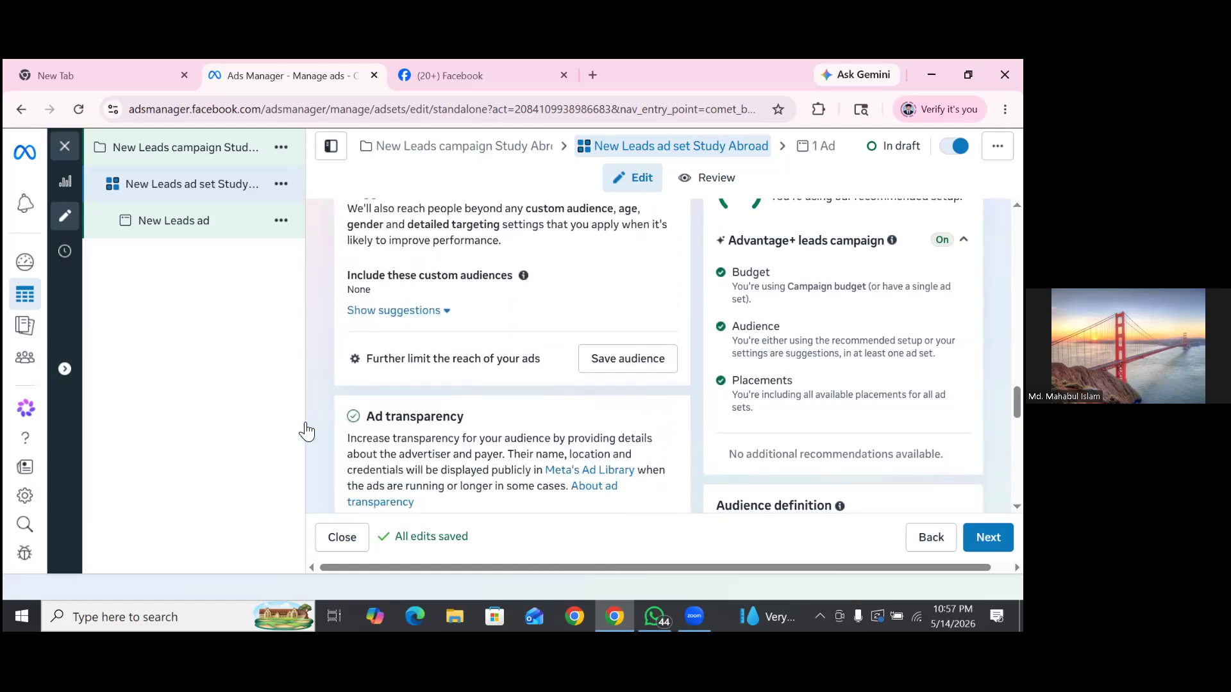
{"action": "left_click", "coordinate": [446, 359]}
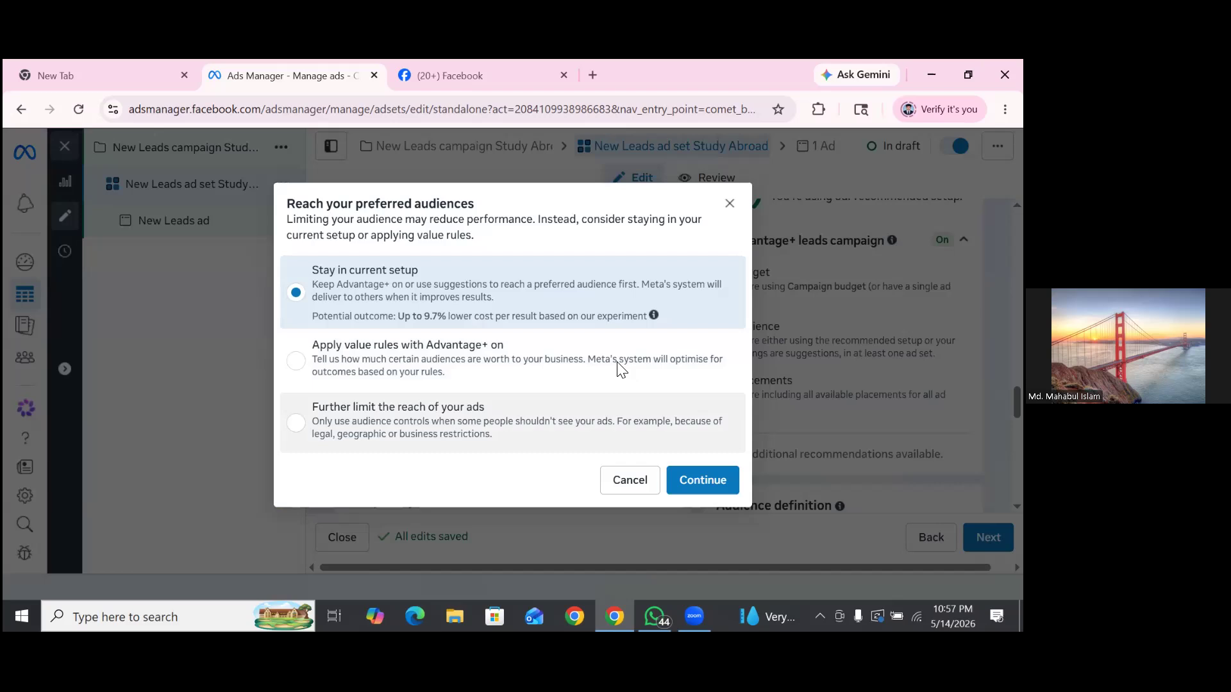
{"action": "left_click", "coordinate": [602, 420]}
{"action": "left_click", "coordinate": [703, 480]}
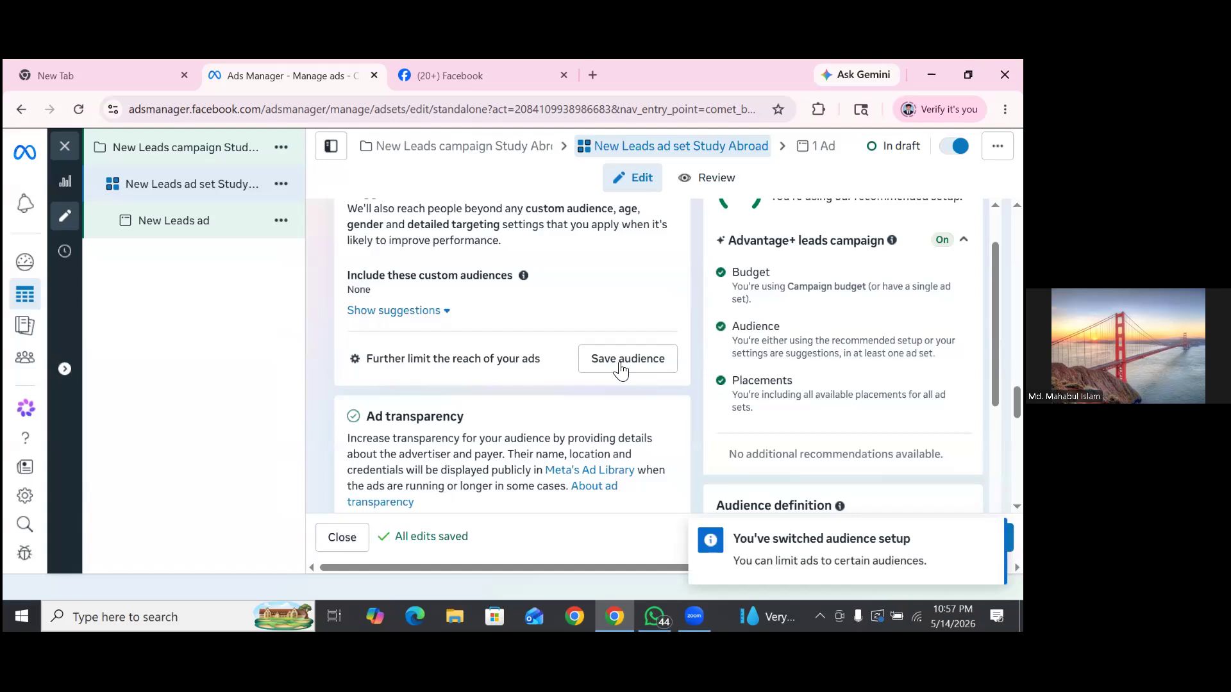
- Set the audience's suggested minimum age to 20
{"action": "scroll", "coordinate": [620, 371], "scroll_direction": "down", "scroll_amount": 4}
{"action": "scroll", "coordinate": [620, 371], "scroll_direction": "down", "scroll_amount": 2}
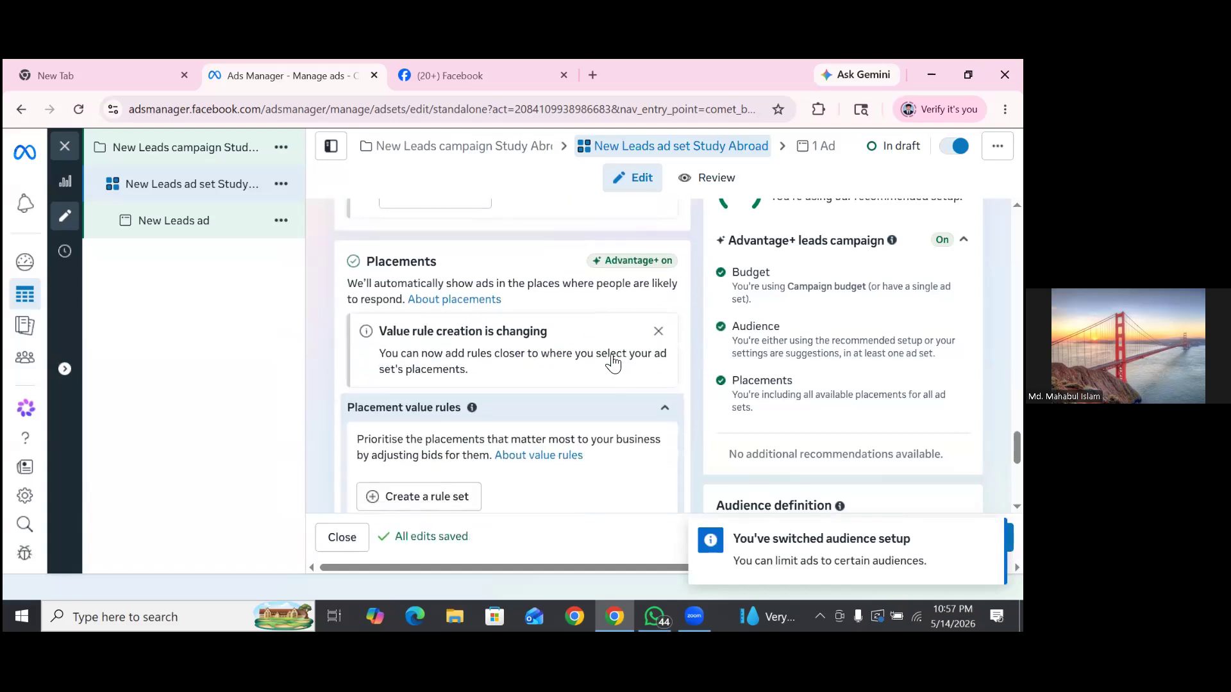
{"action": "scroll", "coordinate": [517, 372], "scroll_direction": "down", "scroll_amount": 4}
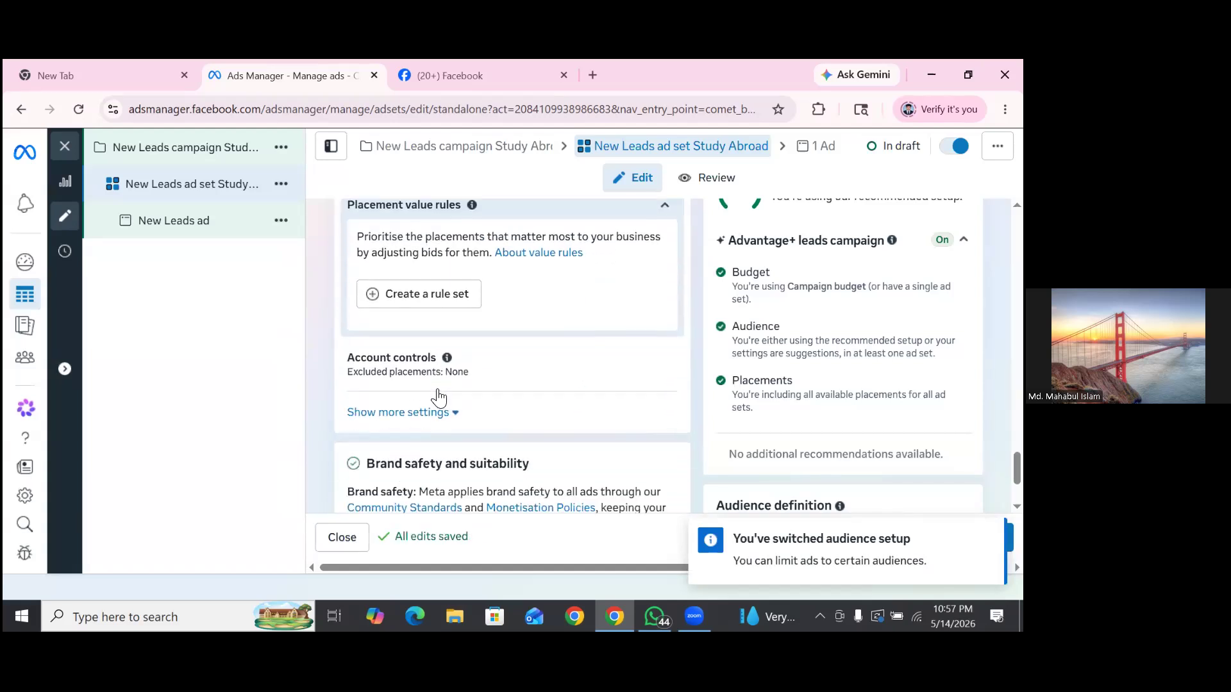
{"action": "scroll", "coordinate": [435, 390], "scroll_direction": "up", "scroll_amount": 10}
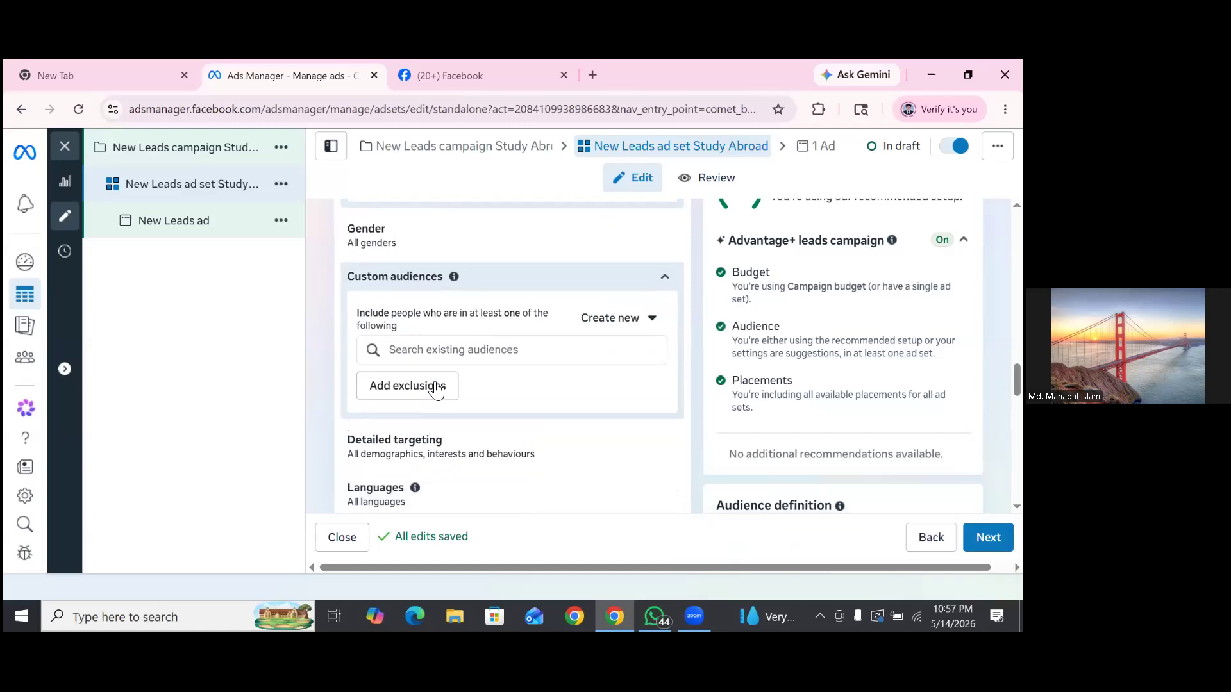
{"action": "scroll", "coordinate": [462, 398], "scroll_direction": "up", "scroll_amount": 2}
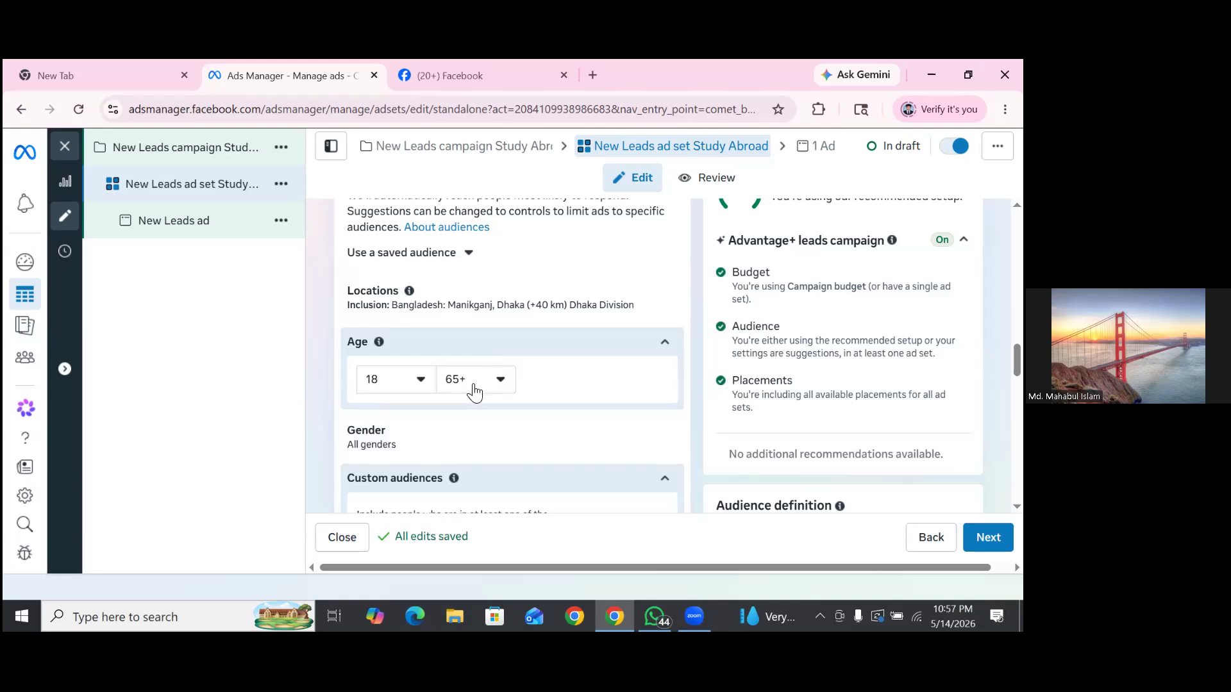
{"action": "left_click", "coordinate": [417, 380]}
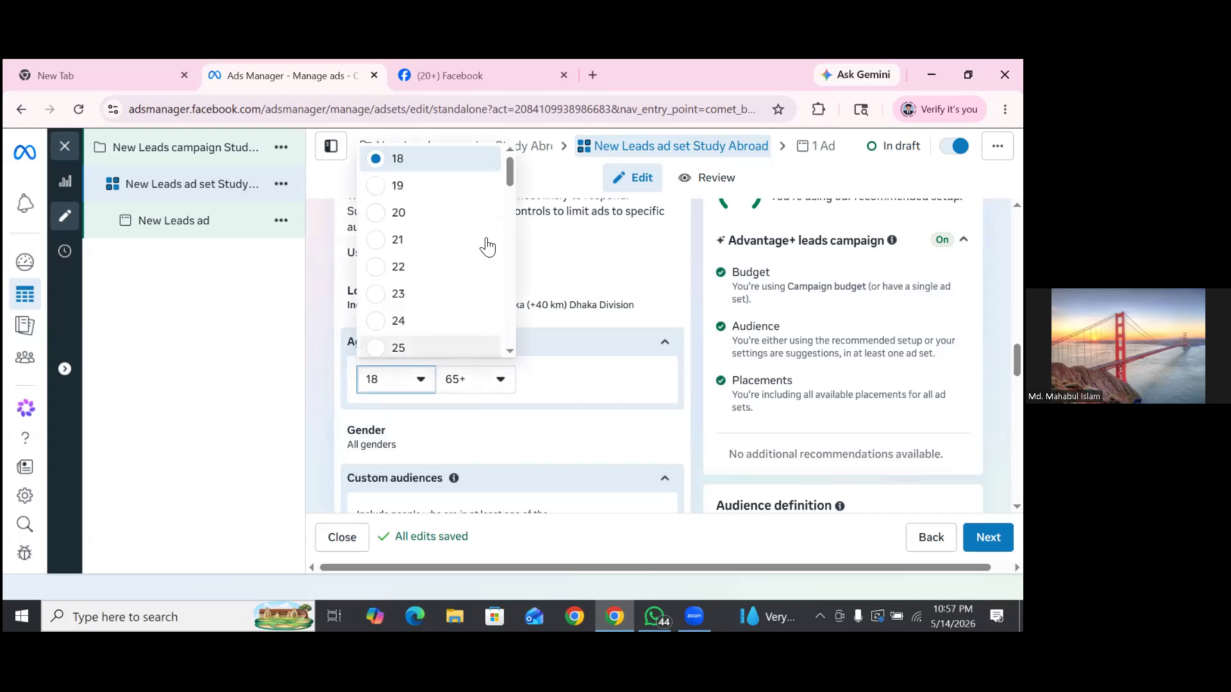
{"action": "left_click", "coordinate": [484, 205]}
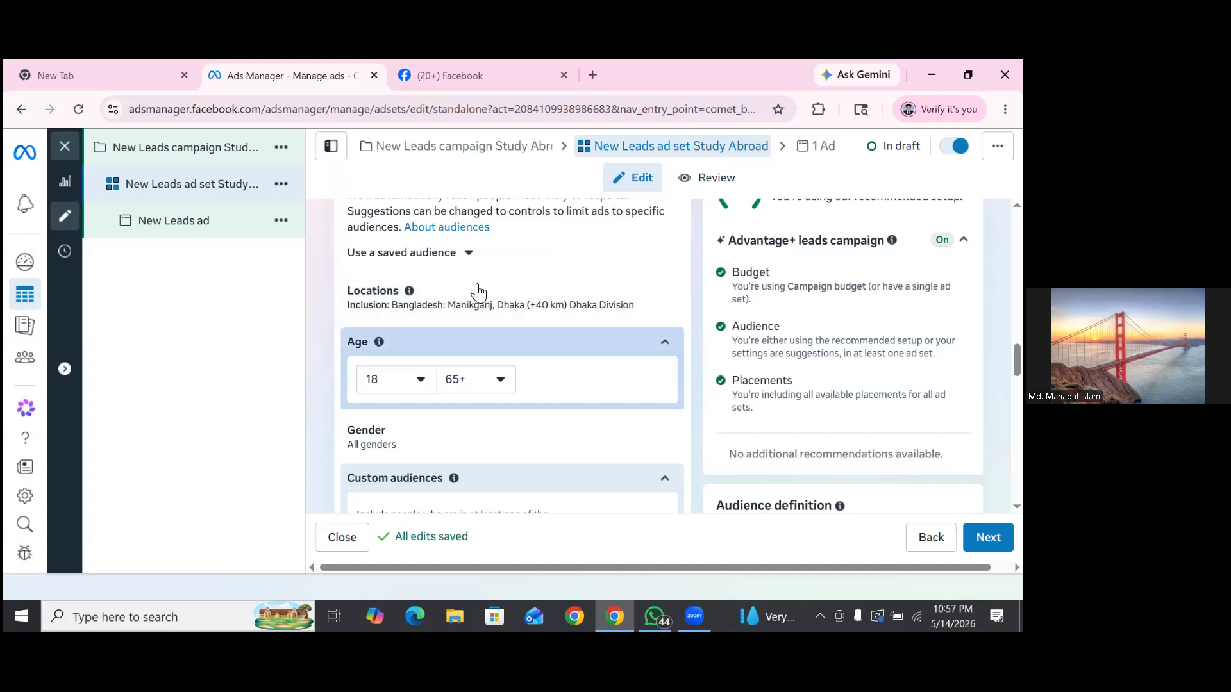
- Set the audience's suggested maximum age to 48
{"action": "left_click", "coordinate": [487, 380]}
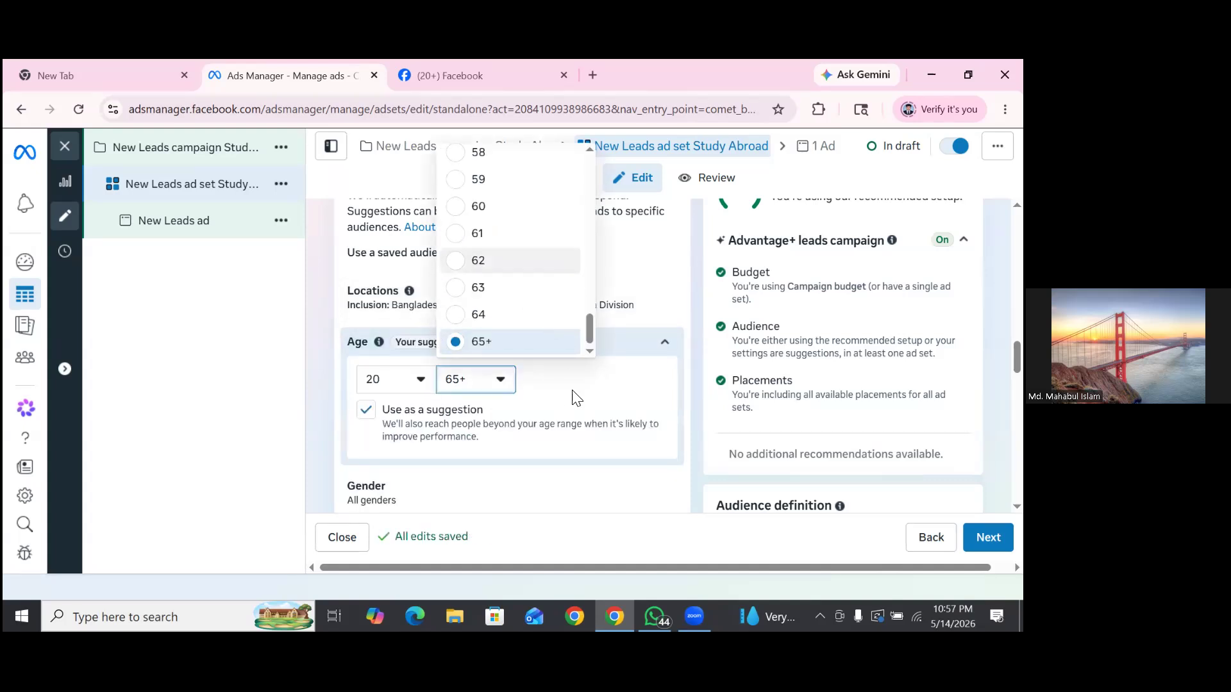
{"action": "key", "text": "Up"}
{"action": "key", "text": "Up"}
{"action": "key", "text": "Up"}
{"action": "key", "text": "Up"}
{"action": "key", "text": "Up"}
{"action": "key", "text": "Up"}
{"action": "key", "text": "Up"}
{"action": "key", "text": "Up"}
{"action": "key", "text": "Up"}
{"action": "key", "text": "Up"}
{"action": "key", "text": "Up"}
{"action": "key", "text": "Up"}
{"action": "key", "text": "Up"}
{"action": "key", "text": "Up"}
{"action": "key", "text": "Up"}
{"action": "key", "text": "Up"}
{"action": "key", "text": "Up"}
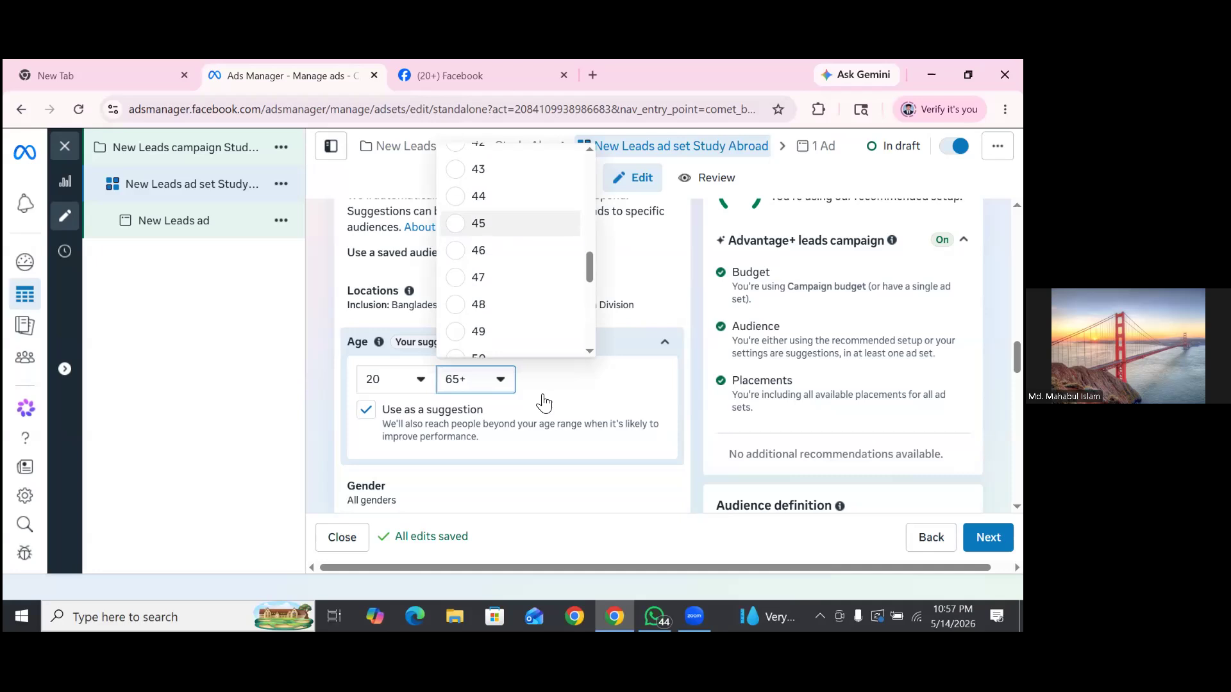
{"action": "key", "text": "Up"}
{"action": "key", "text": "Up"}
{"action": "key", "text": "Down"}
{"action": "key", "text": "Down"}
{"action": "key", "text": "Down"}
{"action": "key", "text": "Down"}
{"action": "key", "text": "Down"}
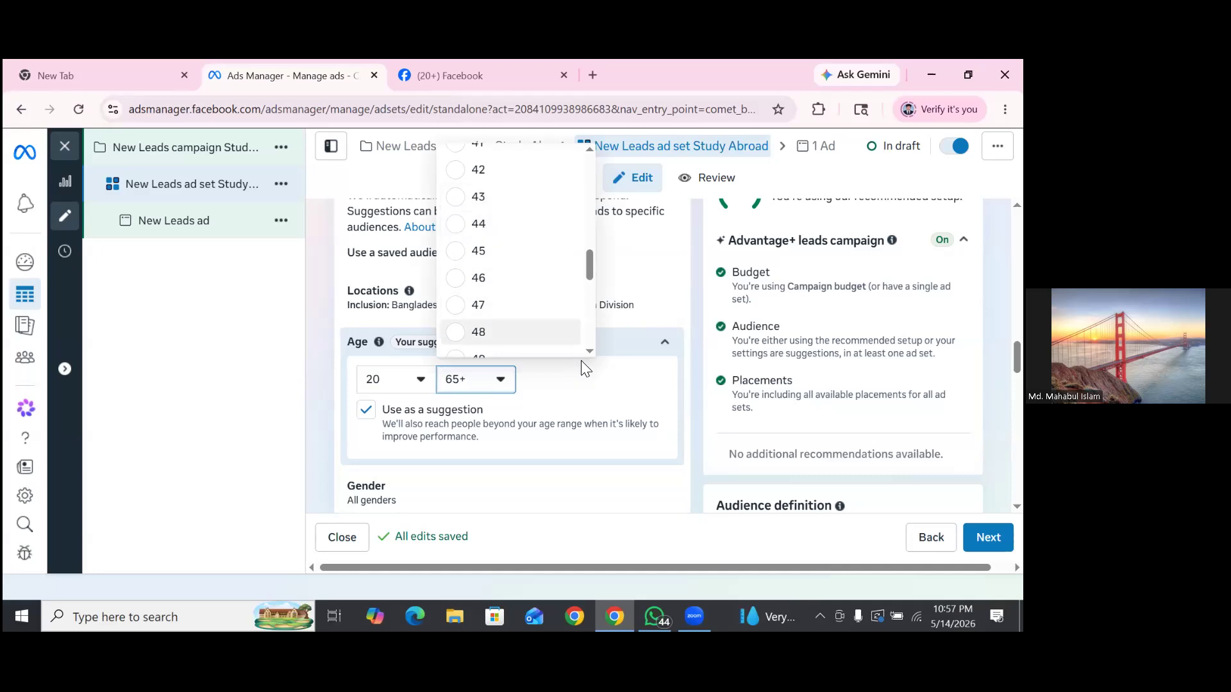
{"action": "key", "text": "Escape"}
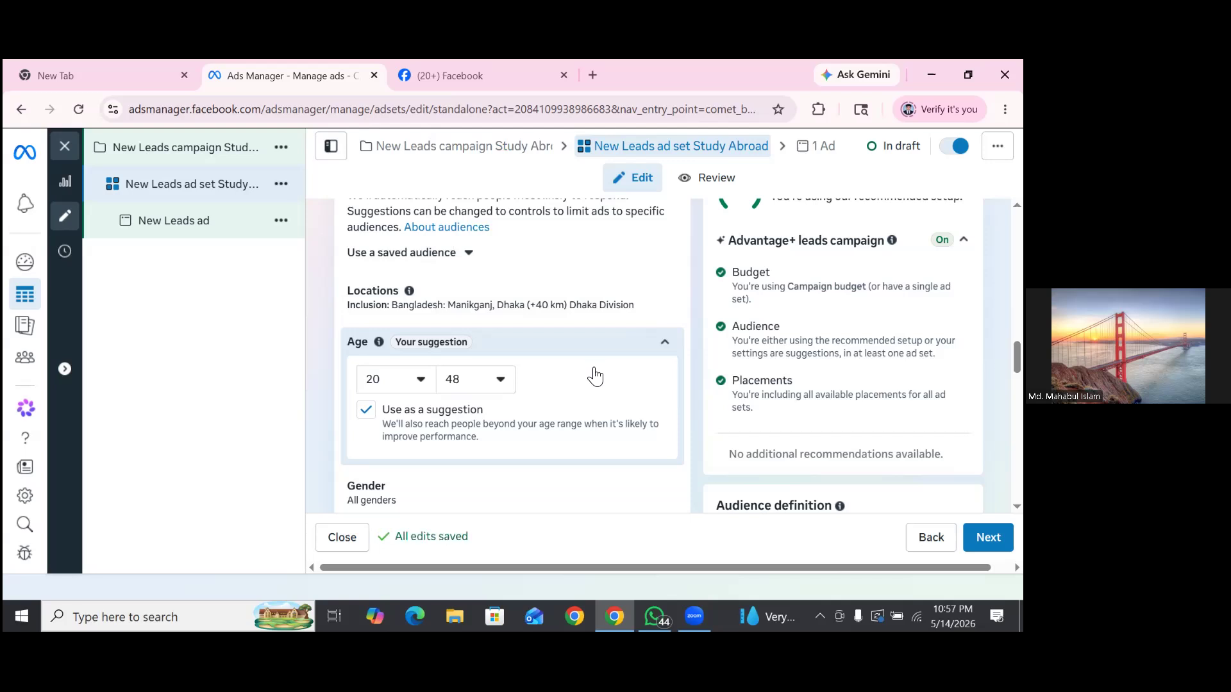
- Open the audience's gender setting, try Men as a suggestion and return the choice to All
{"action": "scroll", "coordinate": [577, 383], "scroll_direction": "down", "scroll_amount": 3}
{"action": "left_click", "coordinate": [619, 357]}
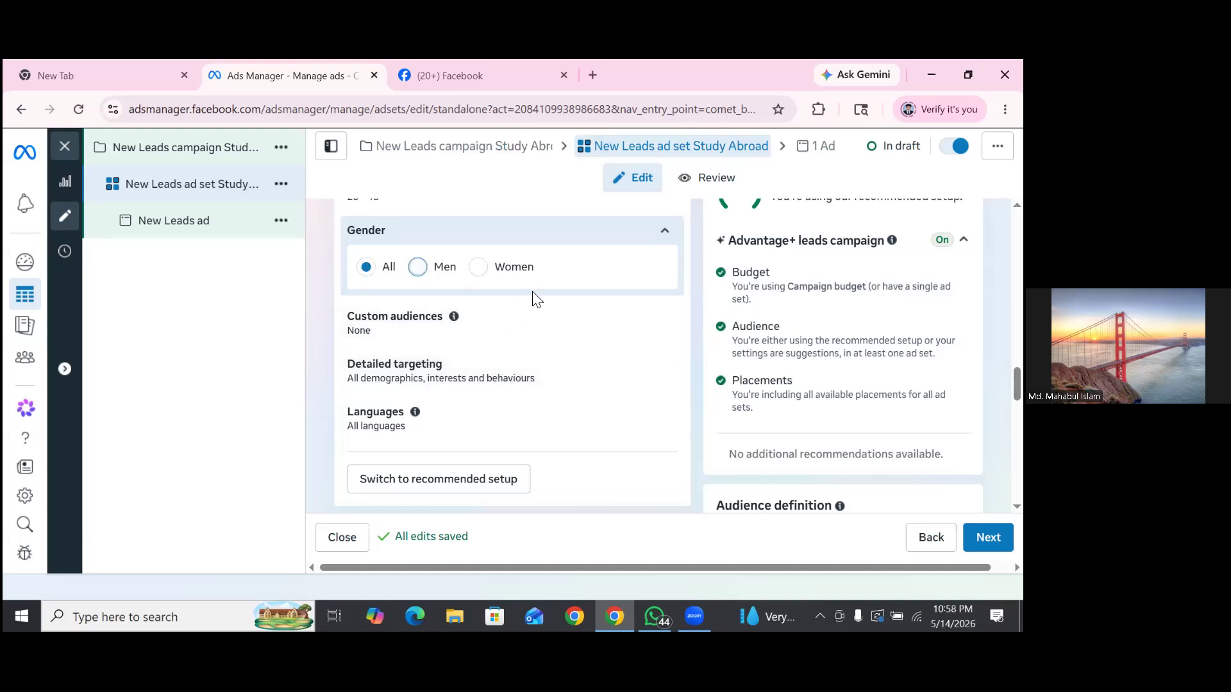
{"action": "key", "text": "Right"}
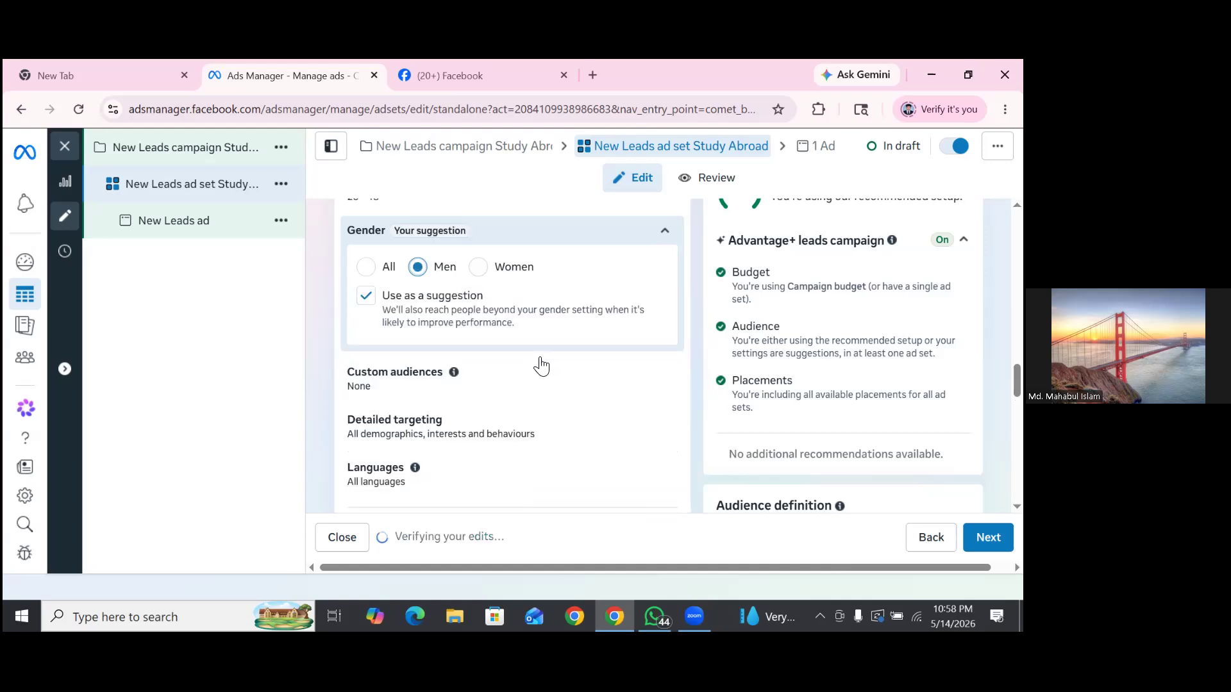
{"action": "key", "text": "Left"}
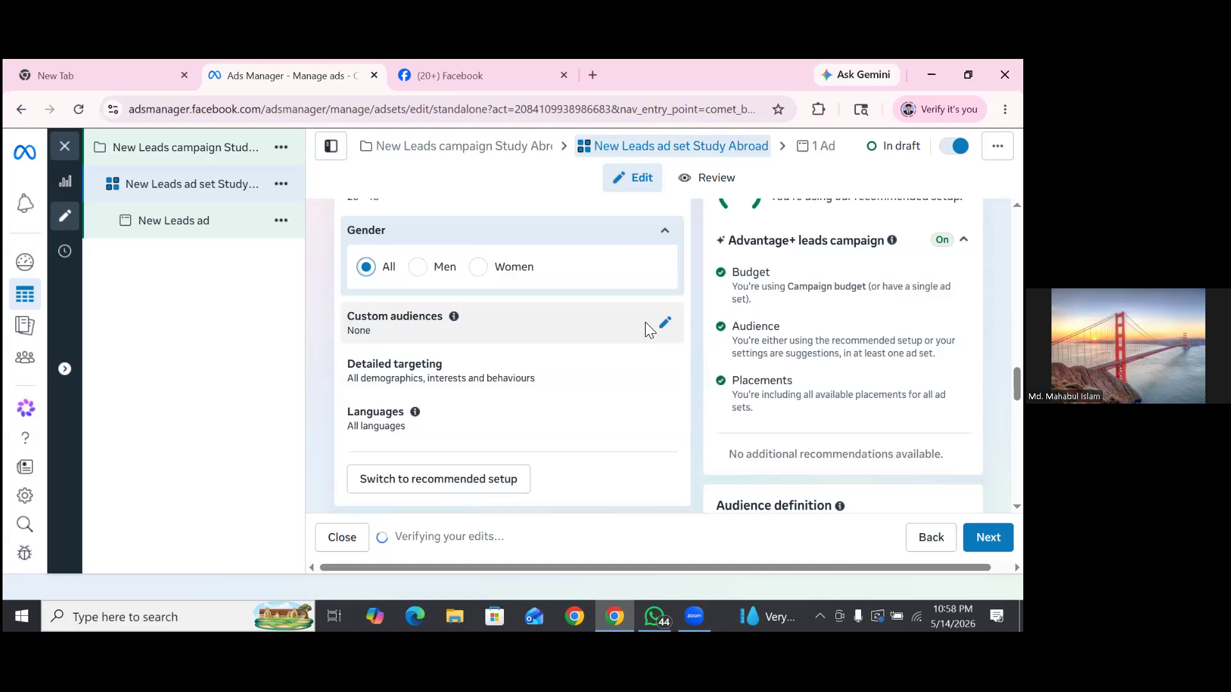
- Look at the custom audience options and add the interest International student (higher education) to the detailed targeting
{"action": "left_click", "coordinate": [649, 331]}
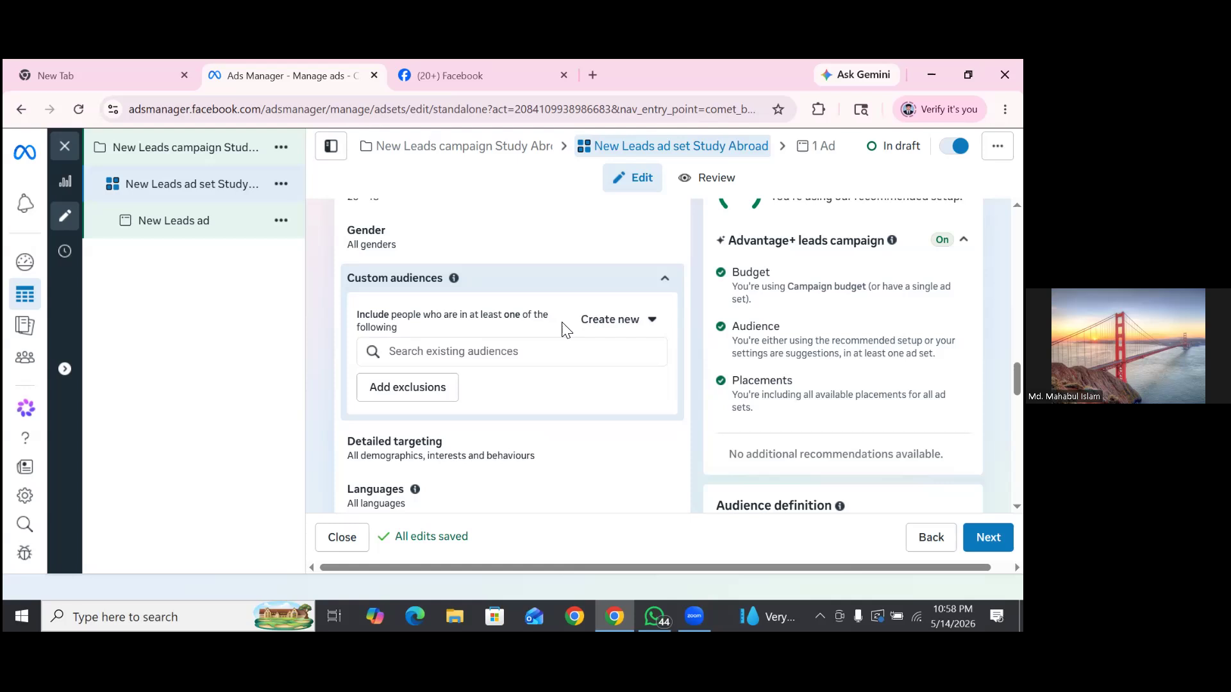
{"action": "scroll", "coordinate": [563, 330], "scroll_direction": "down", "scroll_amount": 3}
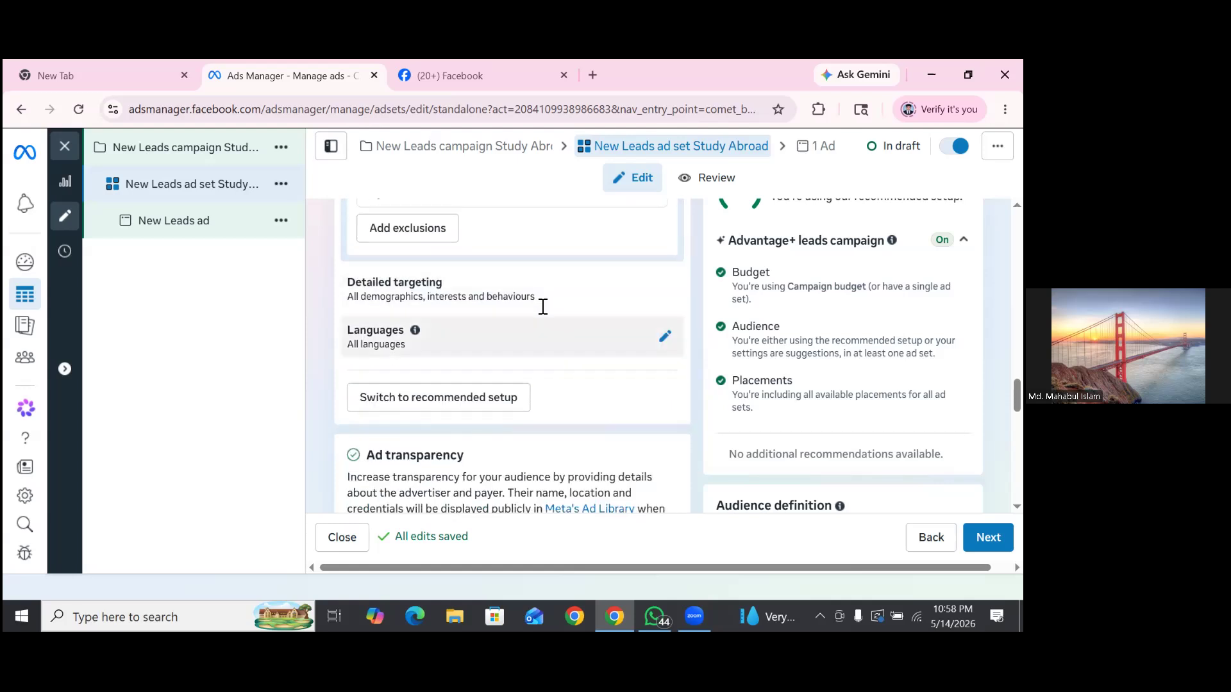
{"action": "scroll", "coordinate": [542, 307], "scroll_direction": "down", "scroll_amount": 1}
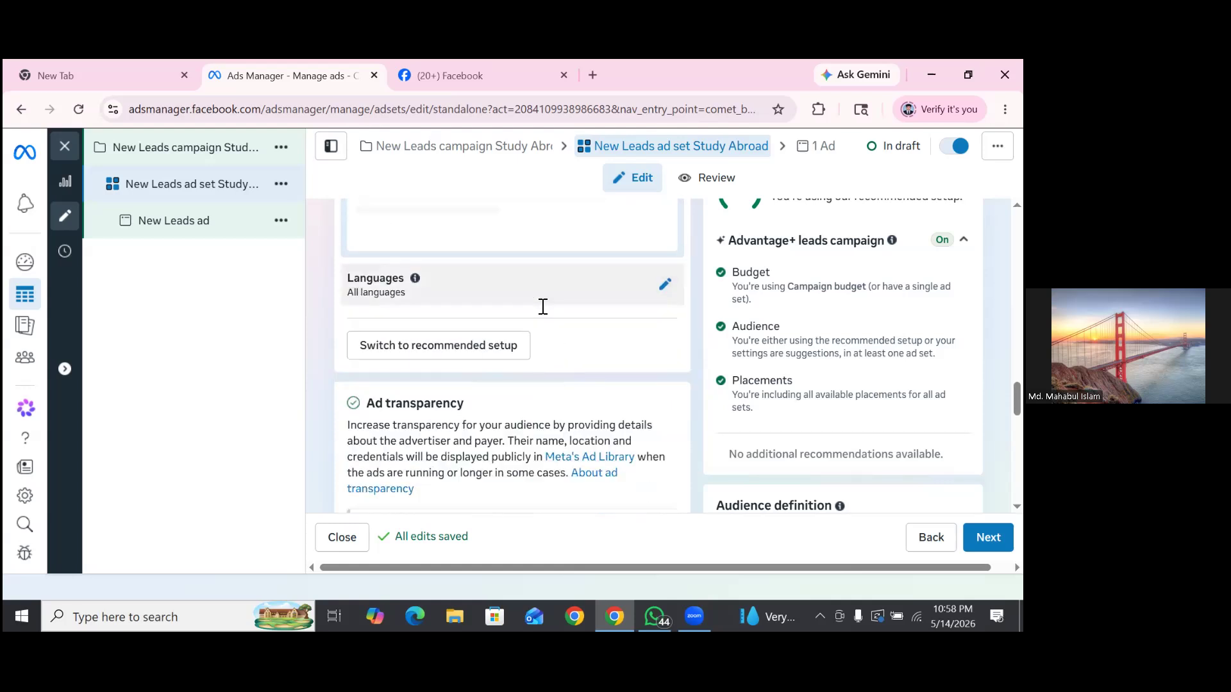
{"action": "scroll", "coordinate": [543, 307], "scroll_direction": "down", "scroll_amount": 2}
{"action": "scroll", "coordinate": [543, 307], "scroll_direction": "up", "scroll_amount": 3}
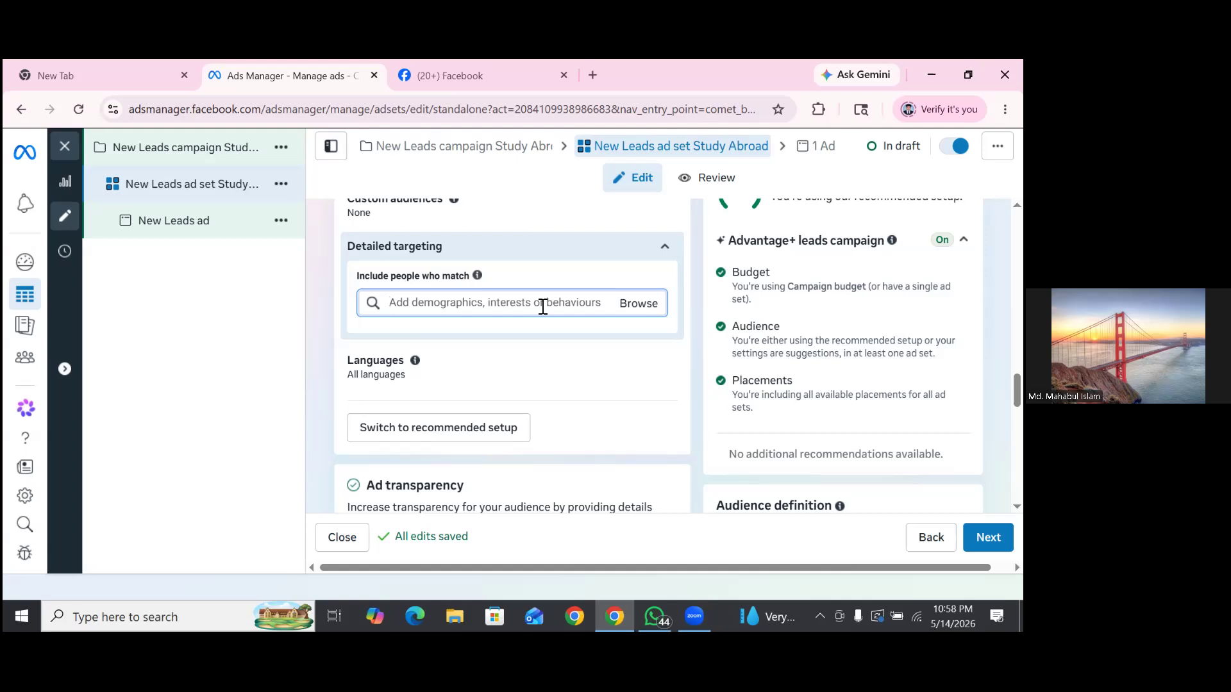
{"action": "type", "text": "st"}
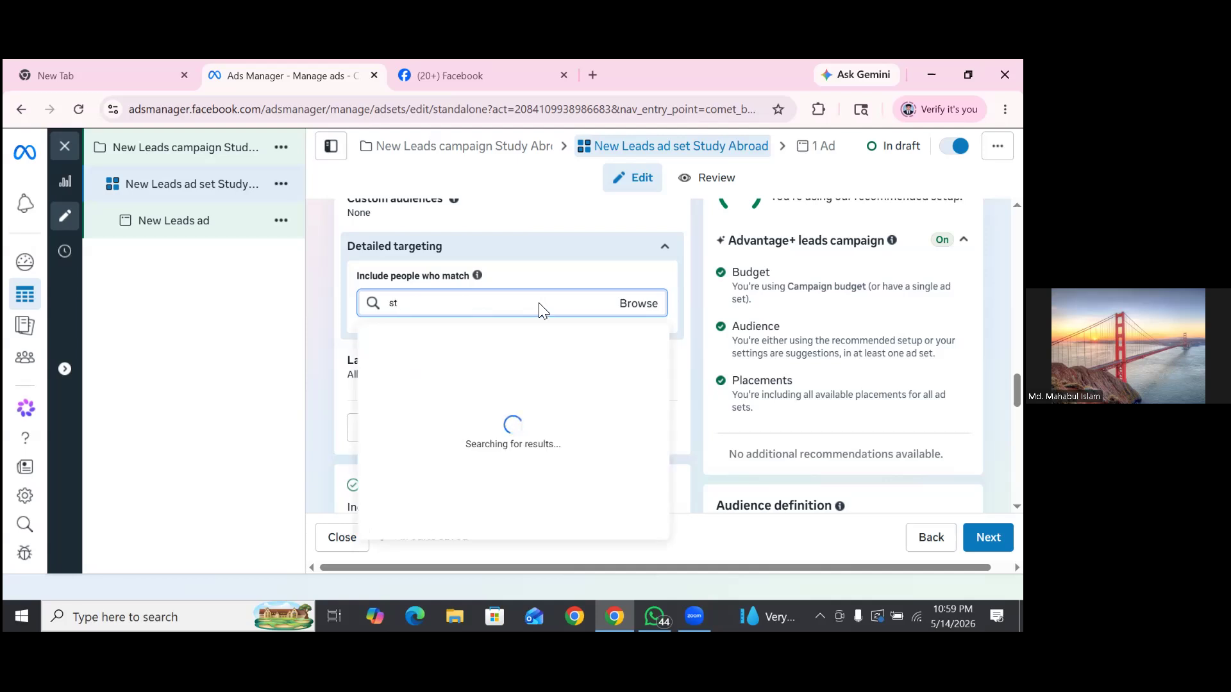
{"action": "type", "text": "ude"}
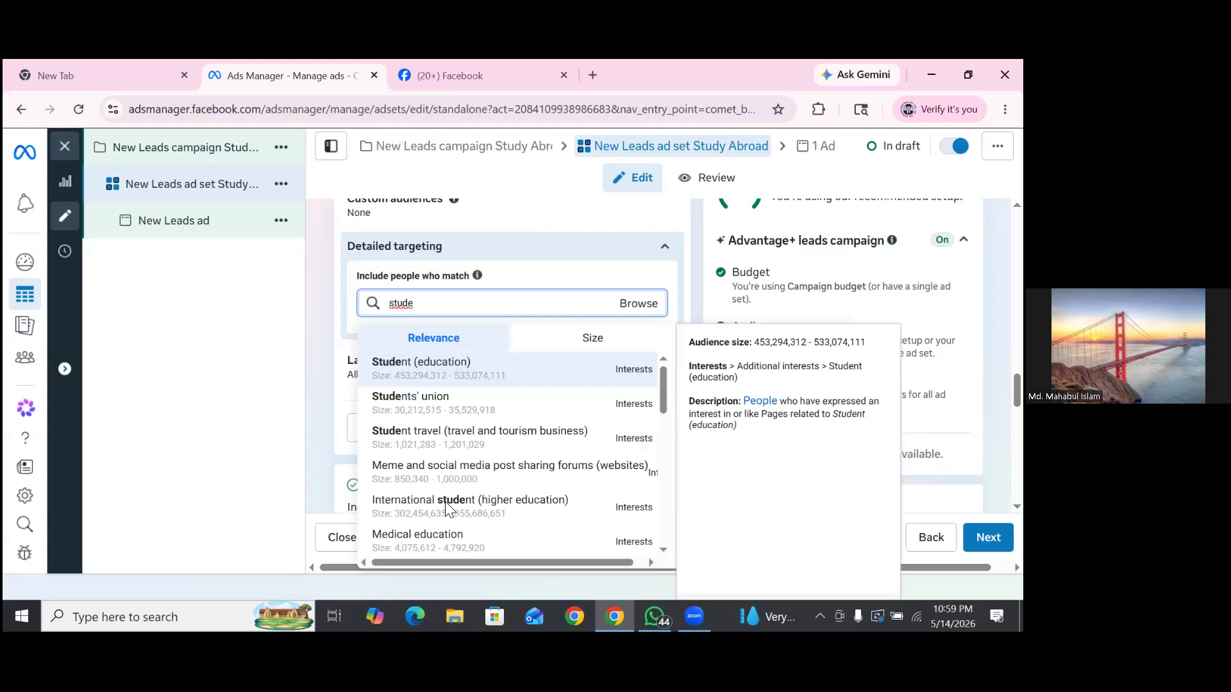
{"action": "key", "text": "Down"}
{"action": "key", "text": "Down"}
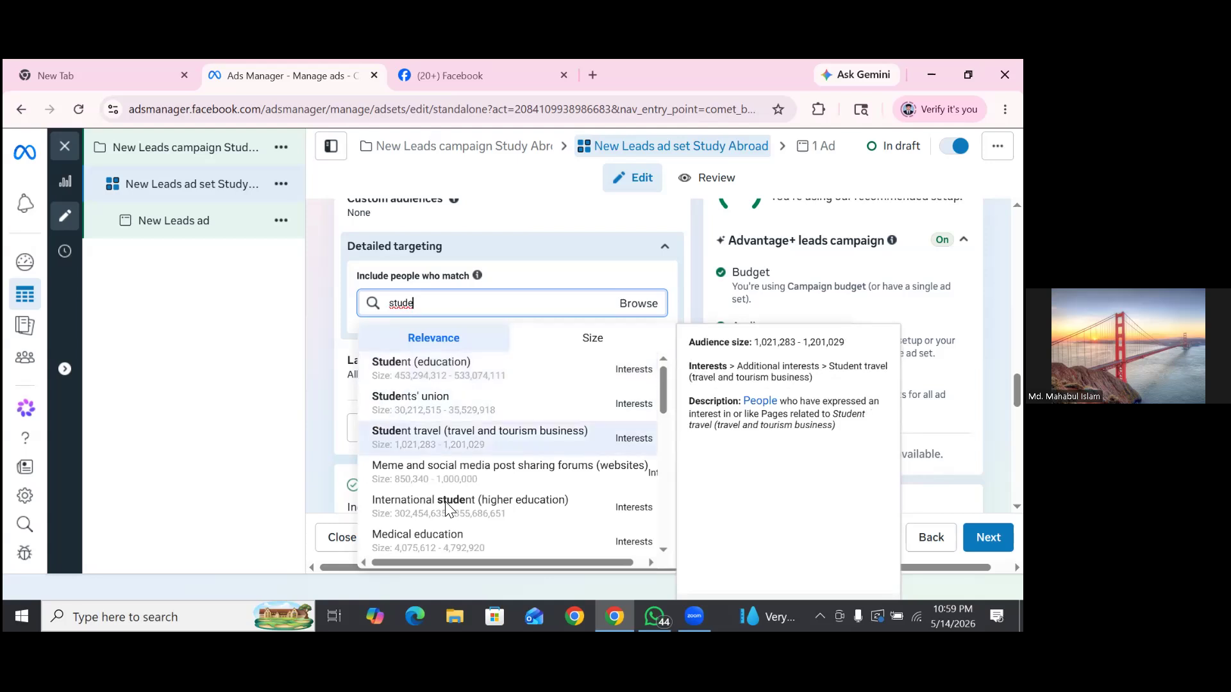
{"action": "key", "text": "Down"}
{"action": "key", "text": "Down"}
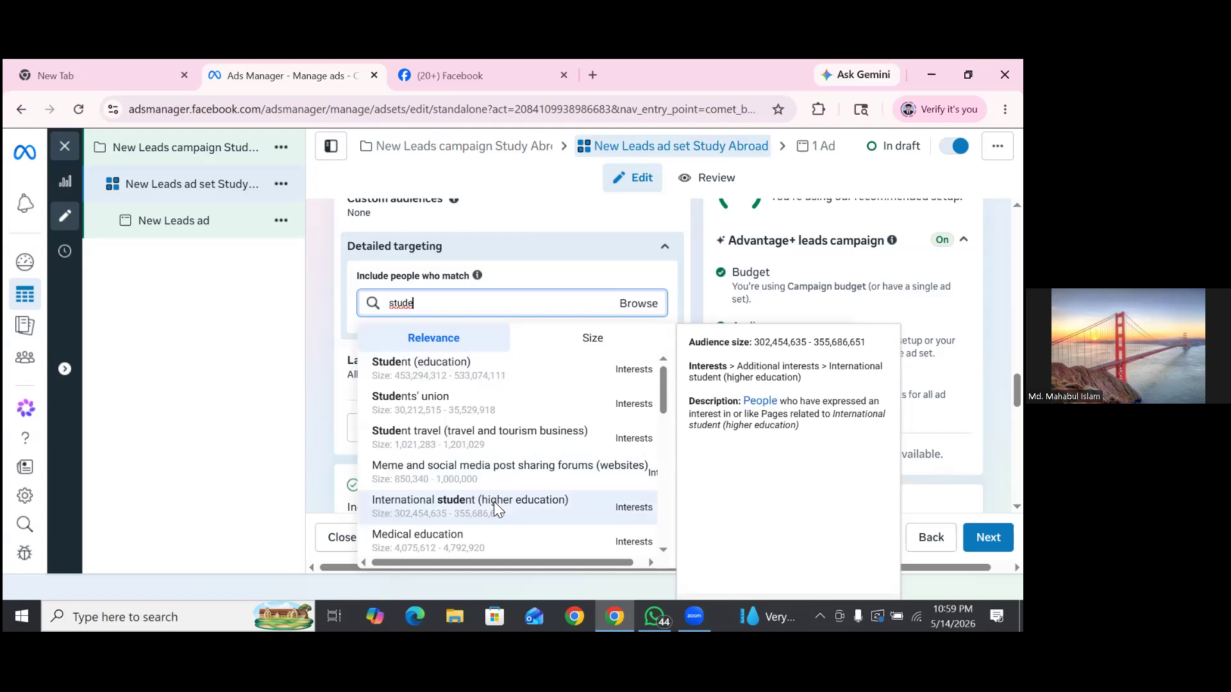
{"action": "key", "text": "Return"}
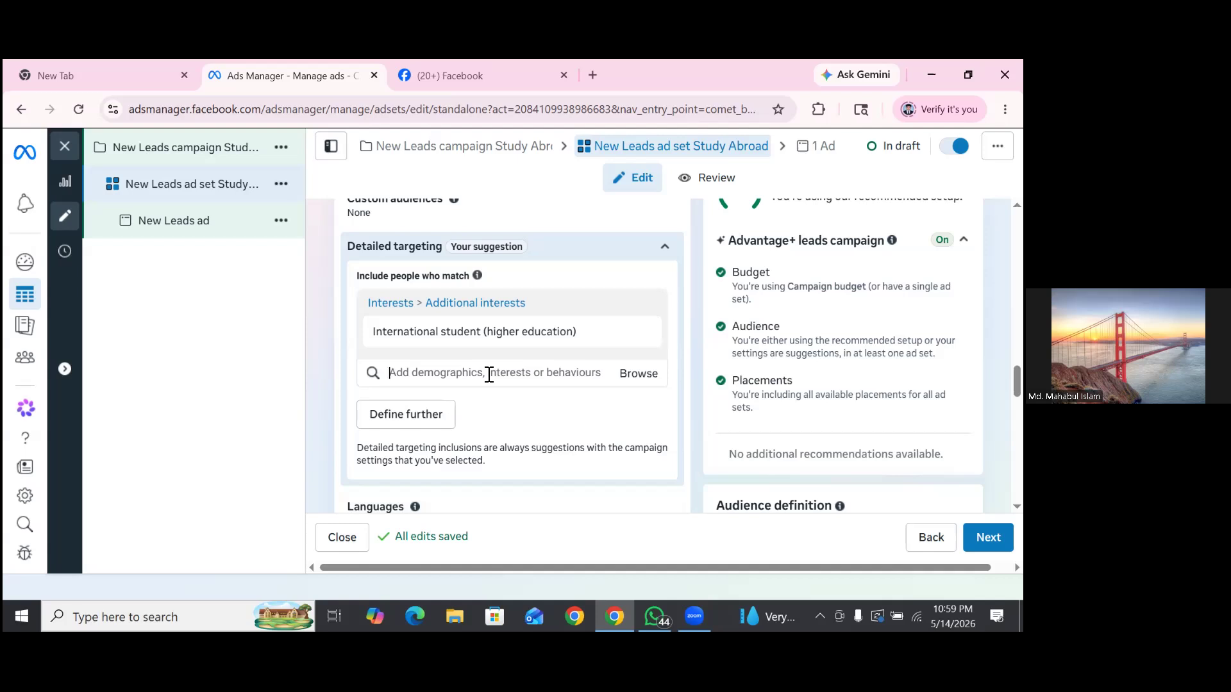
- Search detailed targeting for IELTS and add the interest International English Language Testing System (tests)
{"action": "left_click", "coordinate": [489, 374]}
{"action": "type", "text": "IE"}
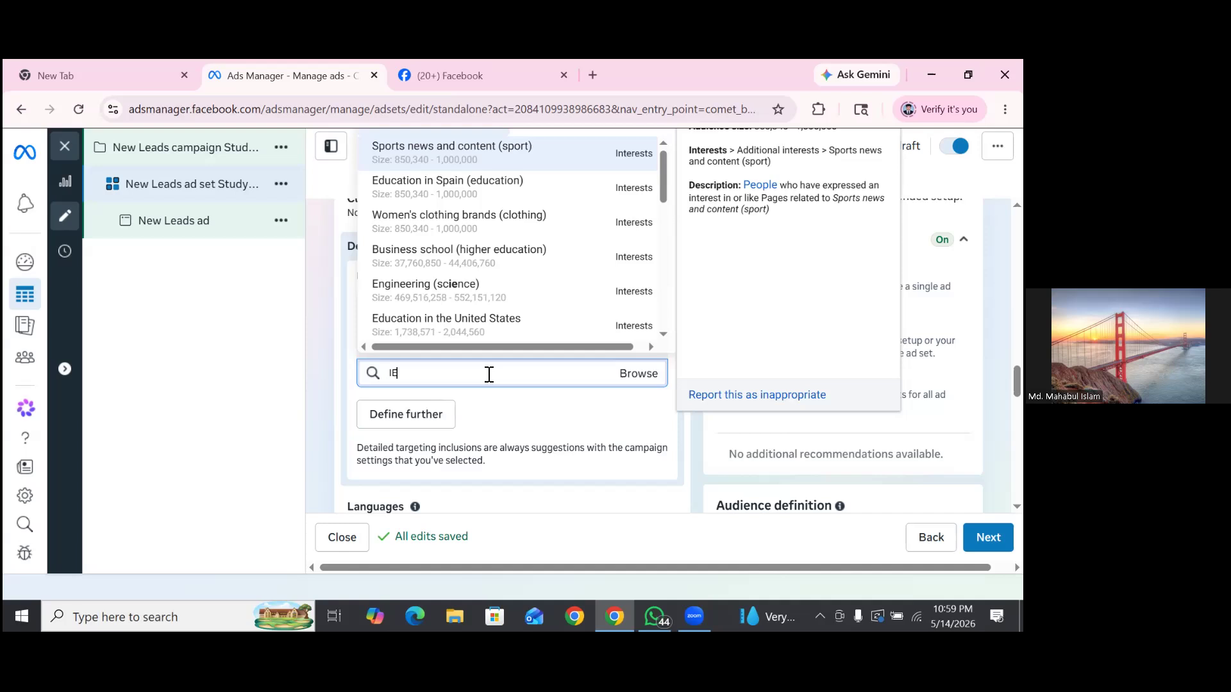
{"action": "type", "text": "LTS"}
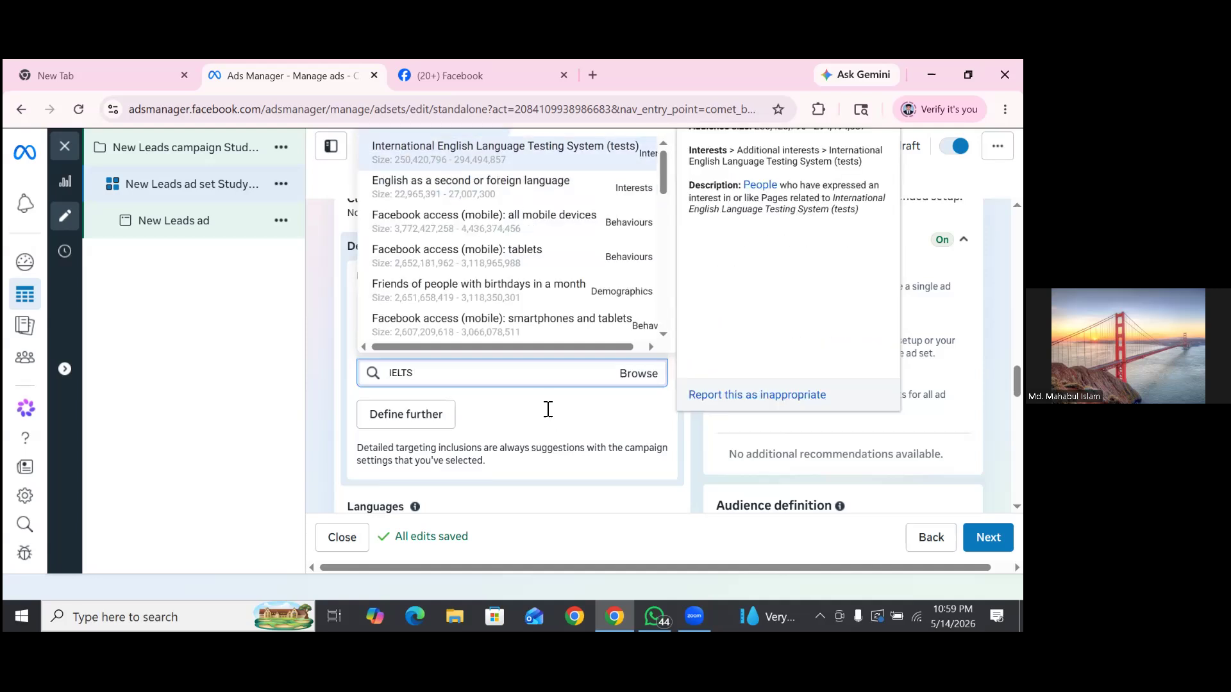
{"action": "key", "text": "Return"}
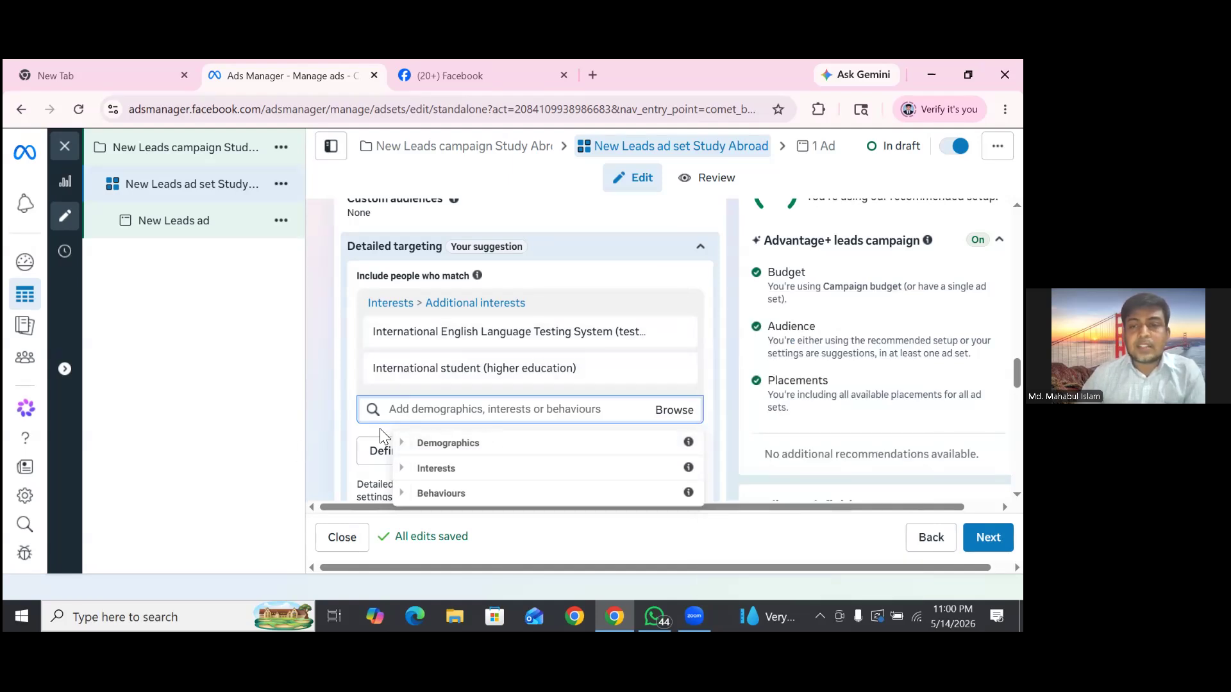
{"action": "scroll", "coordinate": [564, 429], "scroll_direction": "down", "scroll_amount": 1}
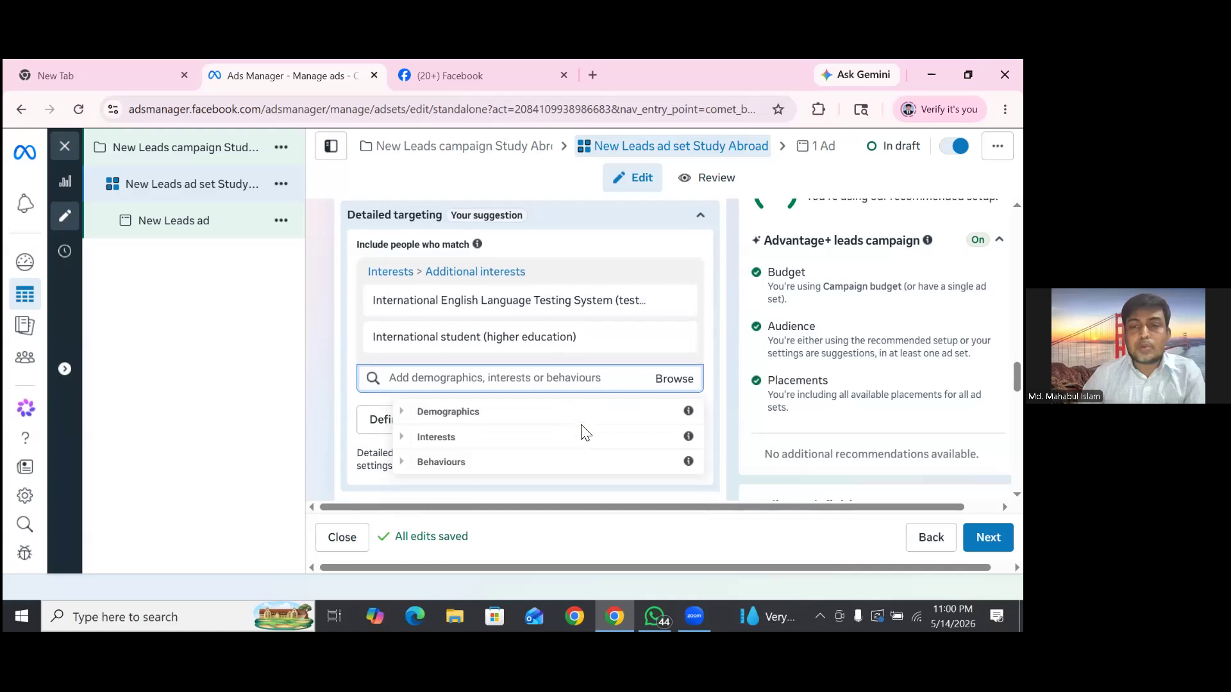
{"action": "scroll", "coordinate": [584, 433], "scroll_direction": "down", "scroll_amount": 1}
{"action": "scroll", "coordinate": [583, 433], "scroll_direction": "down", "scroll_amount": 1}
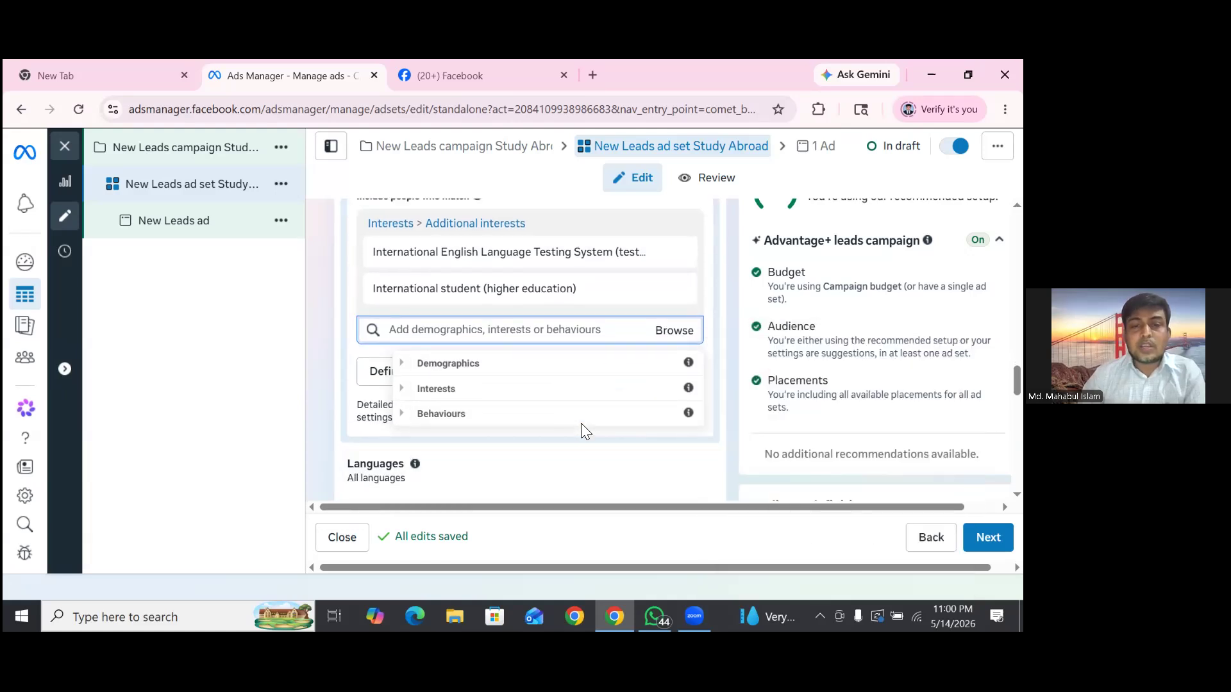
{"action": "key", "text": "Escape"}
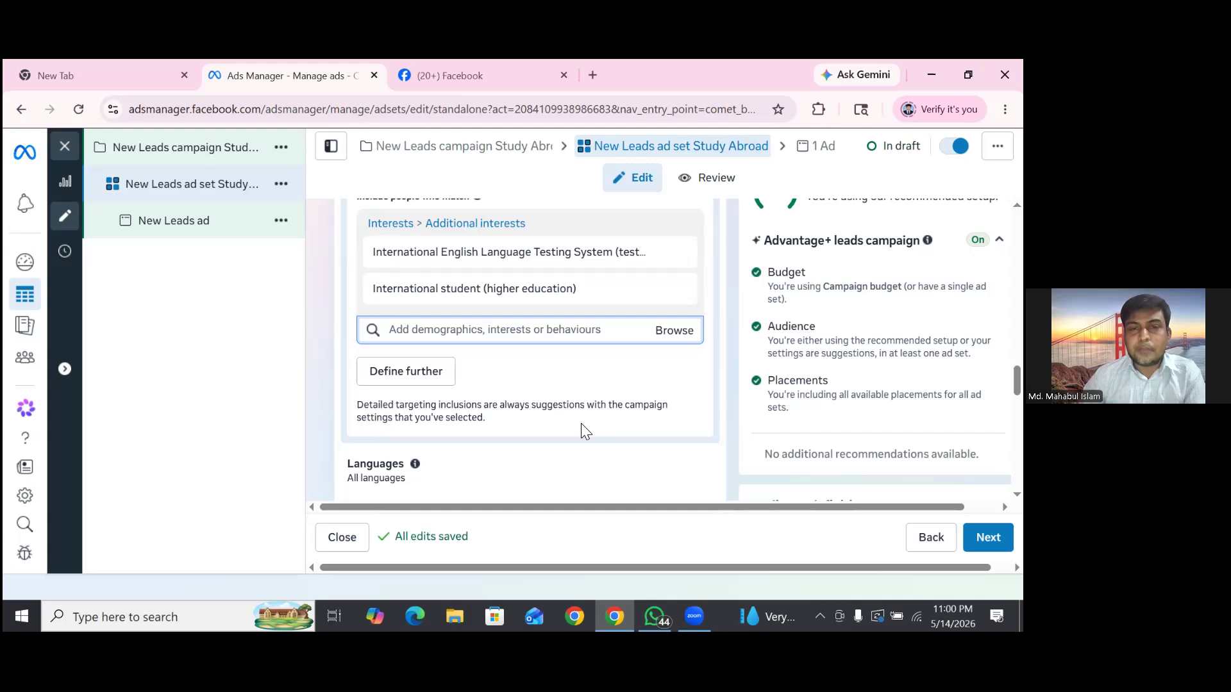
- Look through the language, ad transparency and placement settings, collapsing the placement value rules and expanding the additional placement settings
{"action": "scroll", "coordinate": [581, 423], "scroll_direction": "down", "scroll_amount": 3}
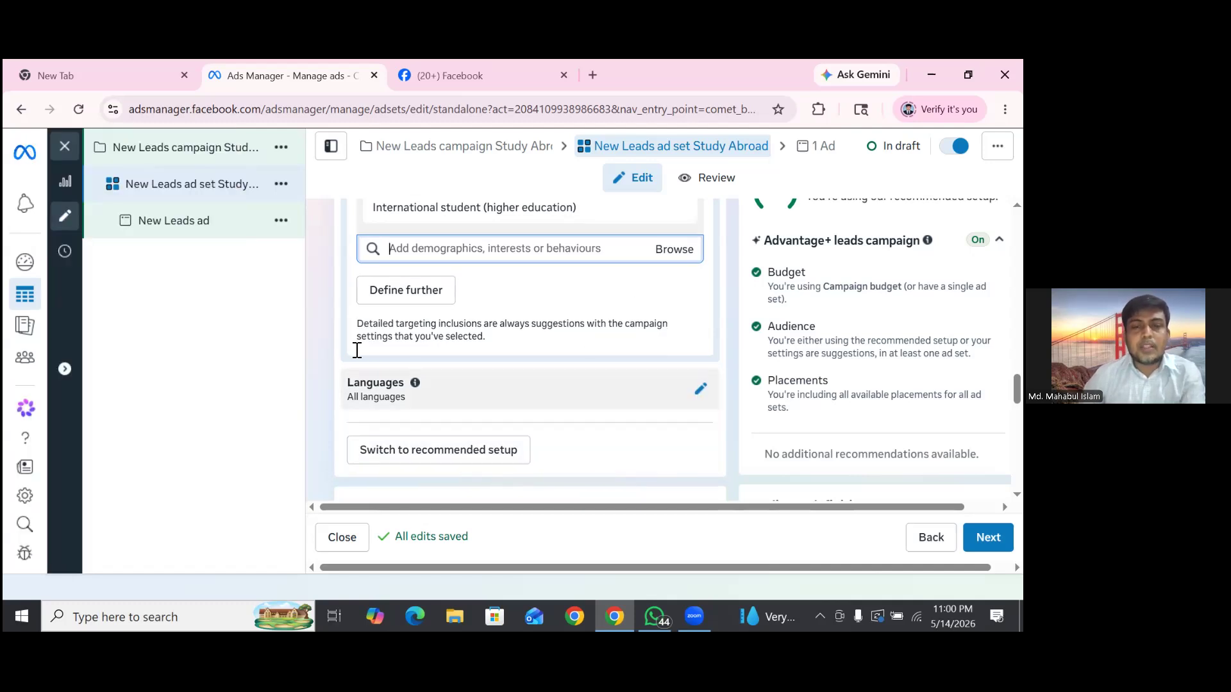
{"action": "scroll", "coordinate": [356, 351], "scroll_direction": "down", "scroll_amount": 2}
{"action": "scroll", "coordinate": [606, 292], "scroll_direction": "down", "scroll_amount": 1}
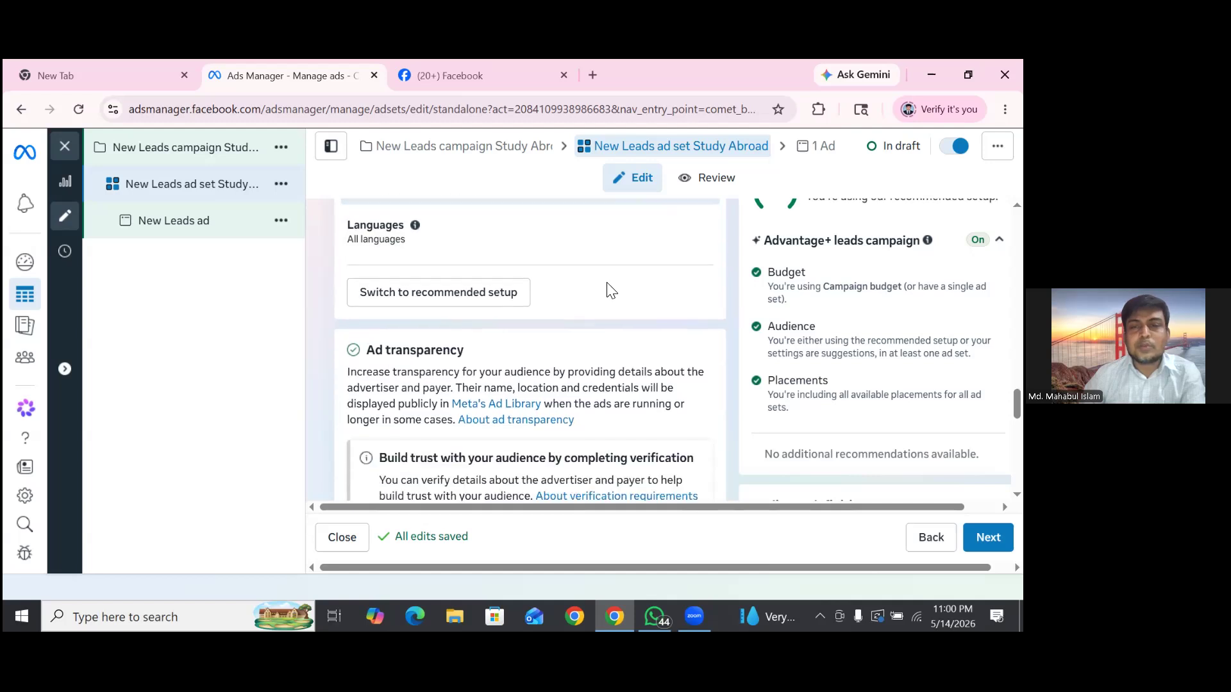
{"action": "scroll", "coordinate": [547, 293], "scroll_direction": "down", "scroll_amount": 1}
{"action": "scroll", "coordinate": [548, 292], "scroll_direction": "down", "scroll_amount": 1}
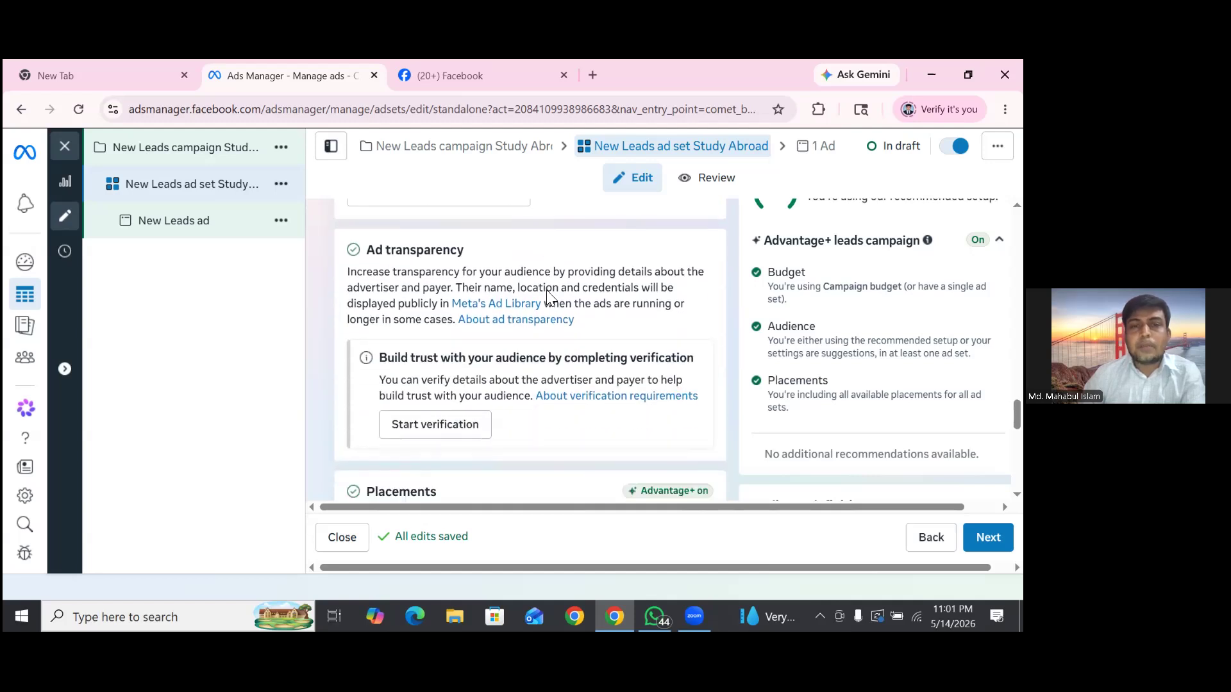
{"action": "scroll", "coordinate": [596, 305], "scroll_direction": "down", "scroll_amount": 3}
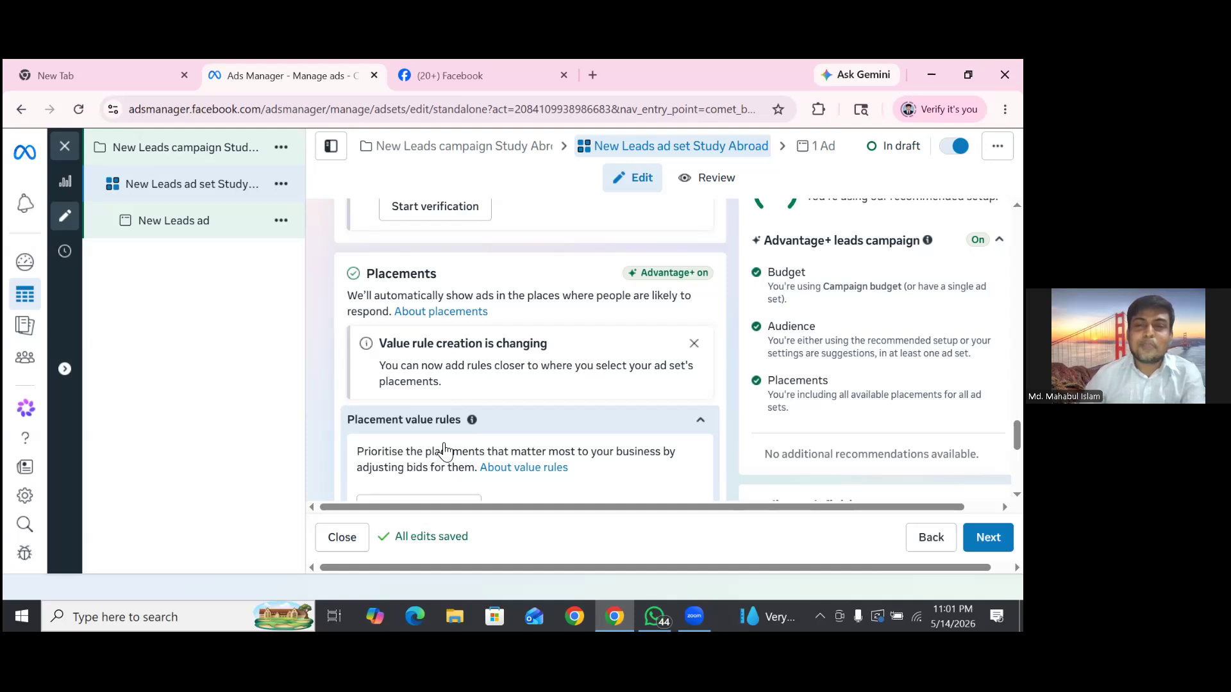
{"action": "left_click", "coordinate": [455, 422]}
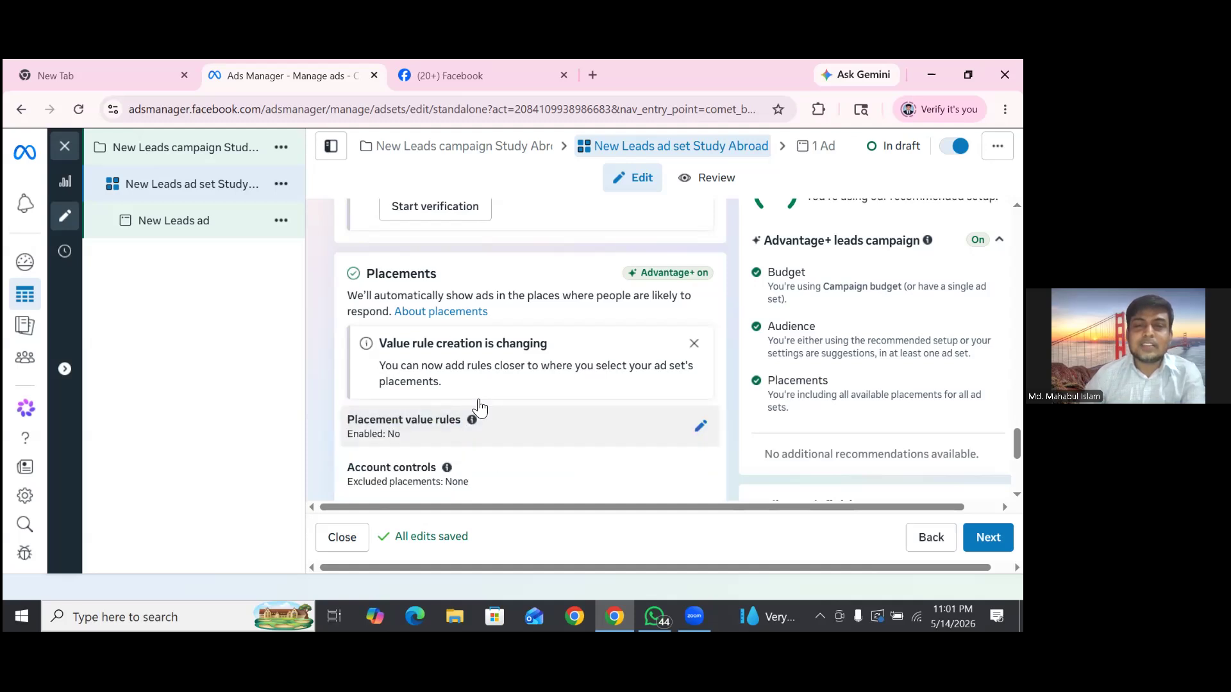
{"action": "scroll", "coordinate": [480, 408], "scroll_direction": "down", "scroll_amount": 1}
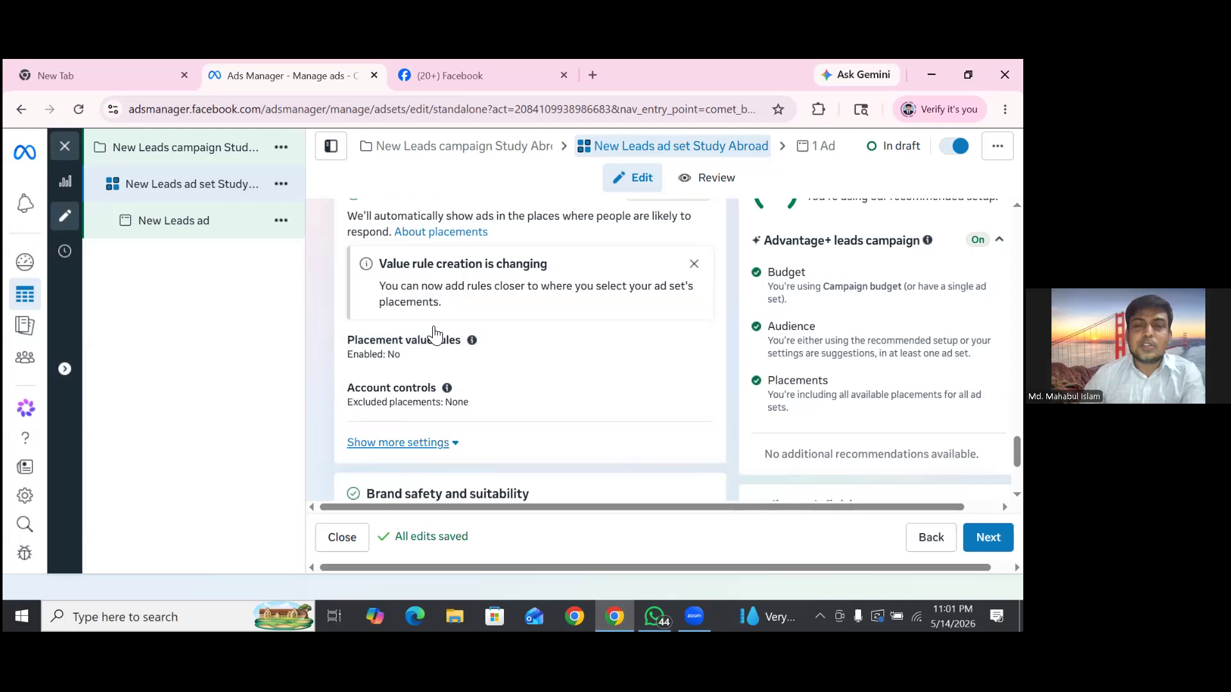
{"action": "scroll", "coordinate": [685, 328], "scroll_direction": "down", "scroll_amount": 1}
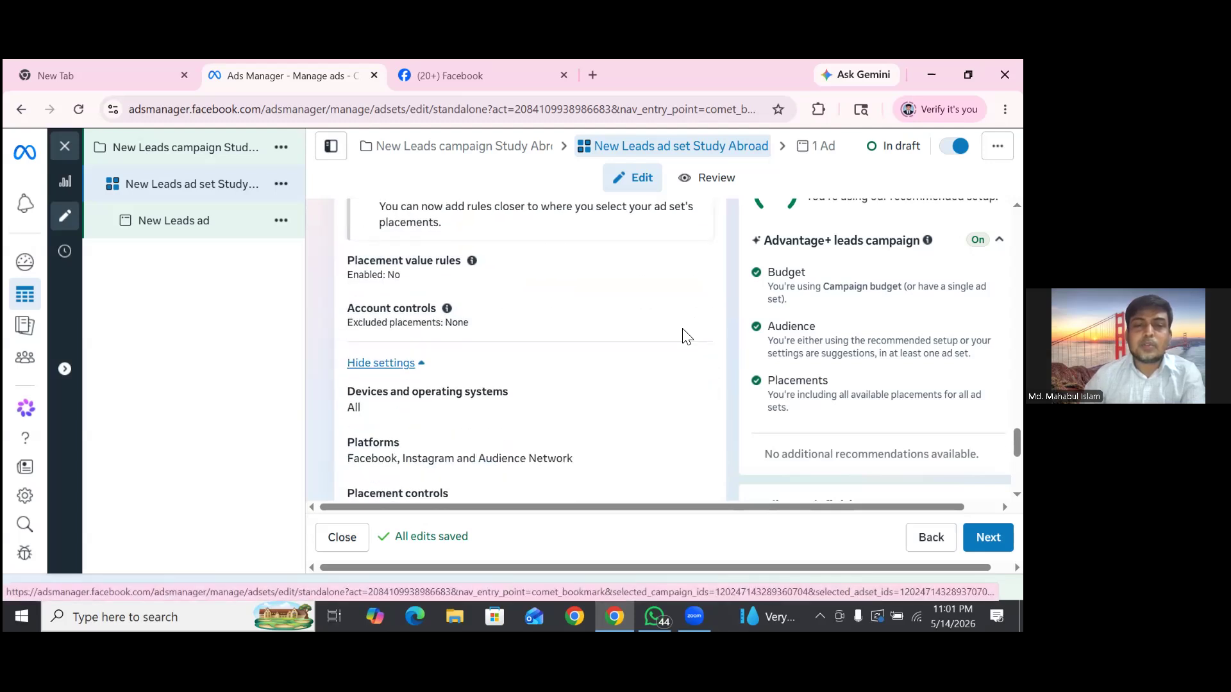
- Open the devices and operating systems placement setting and look at its device type and mobile device choices
{"action": "scroll", "coordinate": [641, 378], "scroll_direction": "down", "scroll_amount": 1}
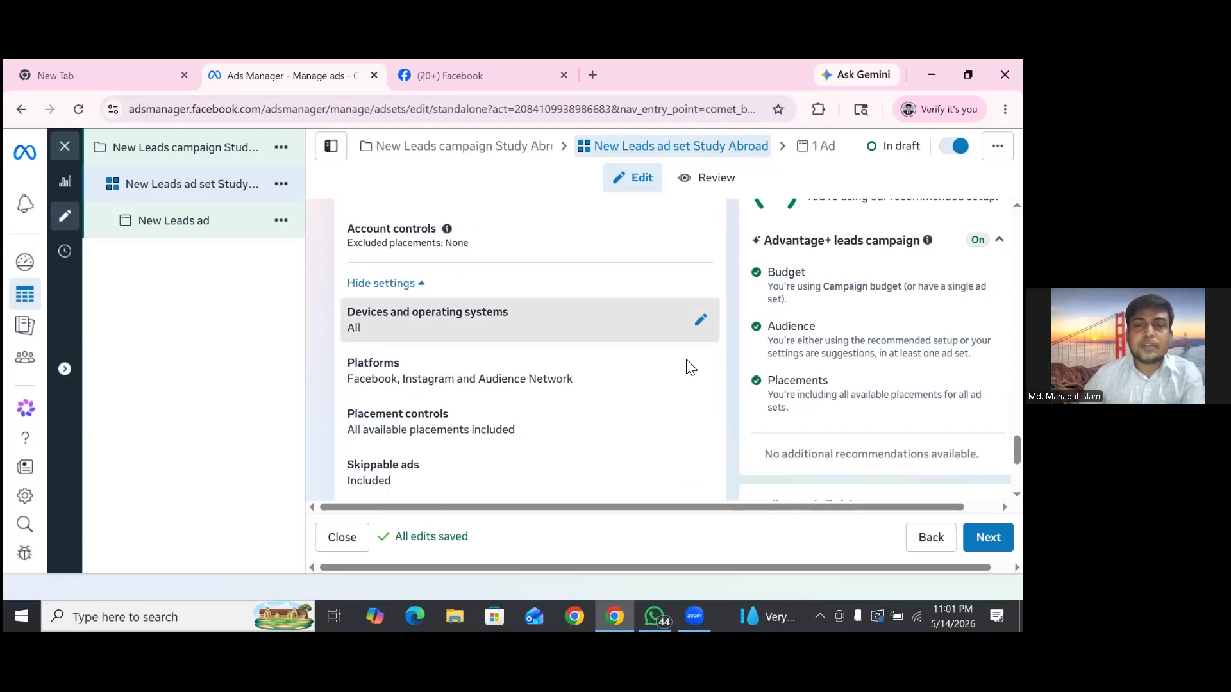
{"action": "left_click", "coordinate": [687, 359]}
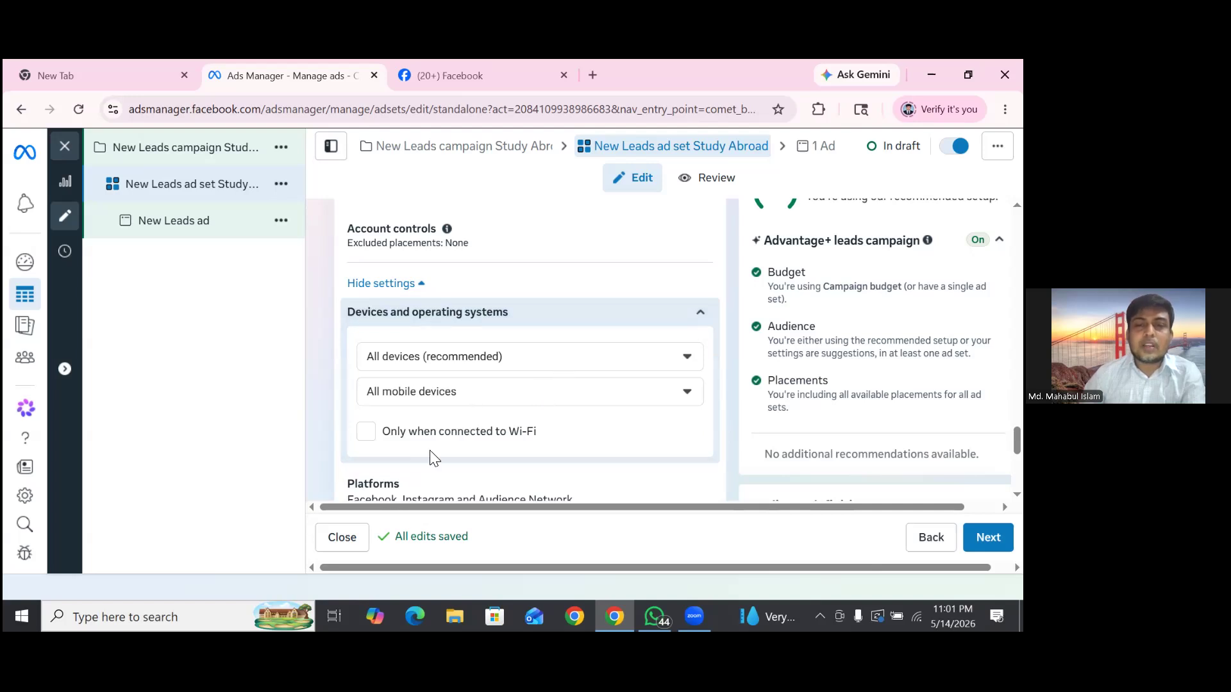
{"action": "left_click", "coordinate": [449, 356]}
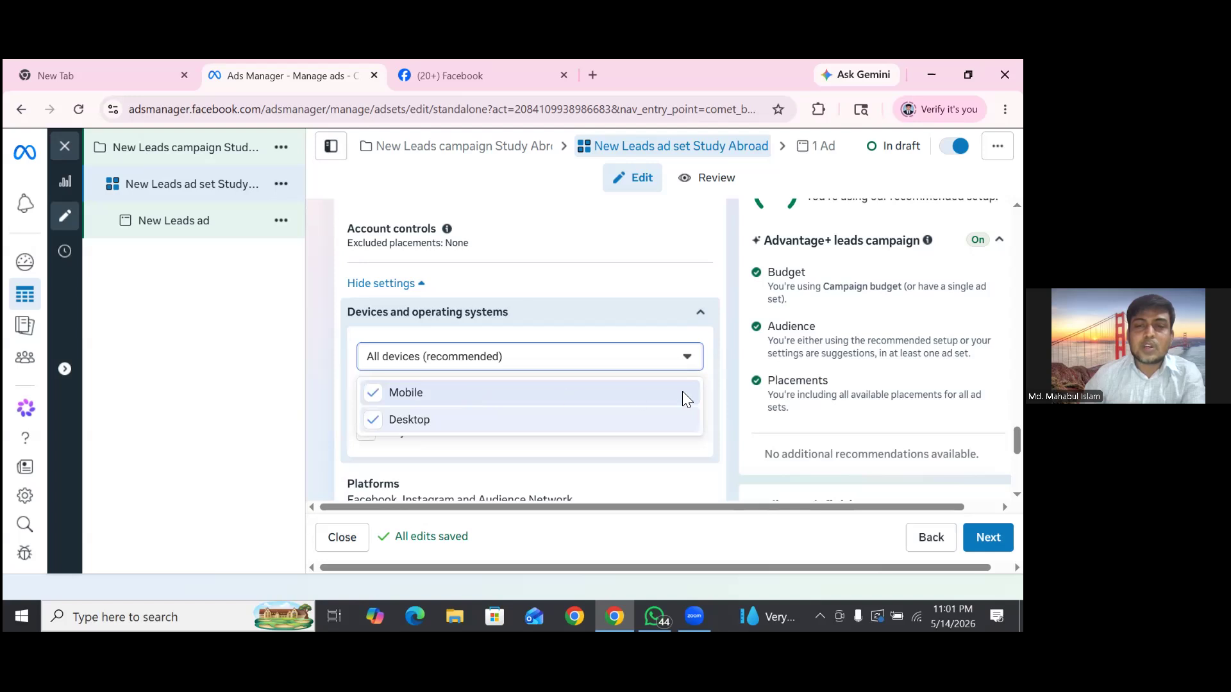
{"action": "key", "text": "Escape"}
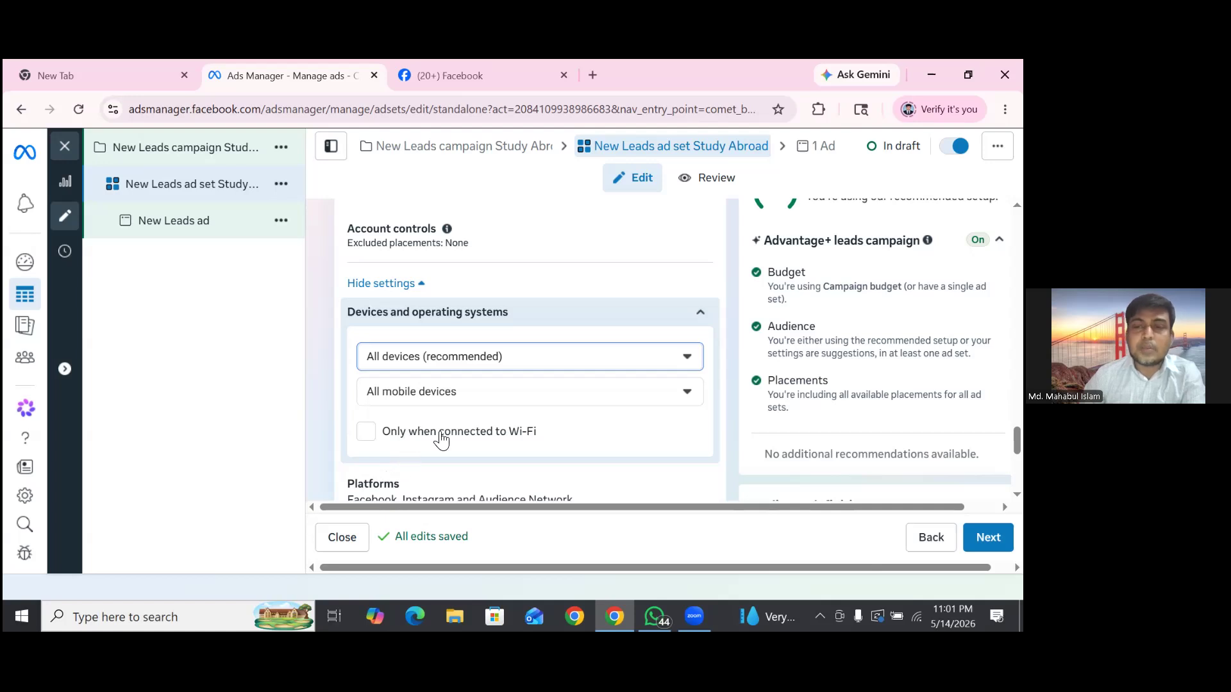
{"action": "left_click", "coordinate": [453, 393]}
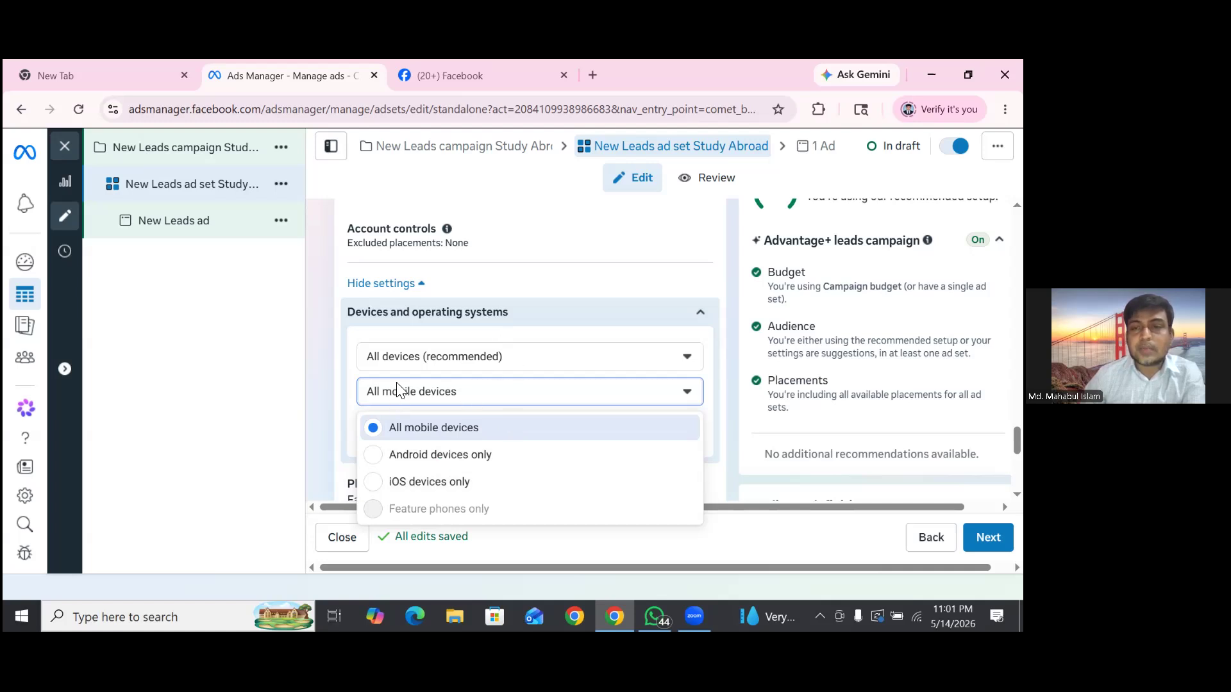
{"action": "left_click", "coordinate": [259, 375]}
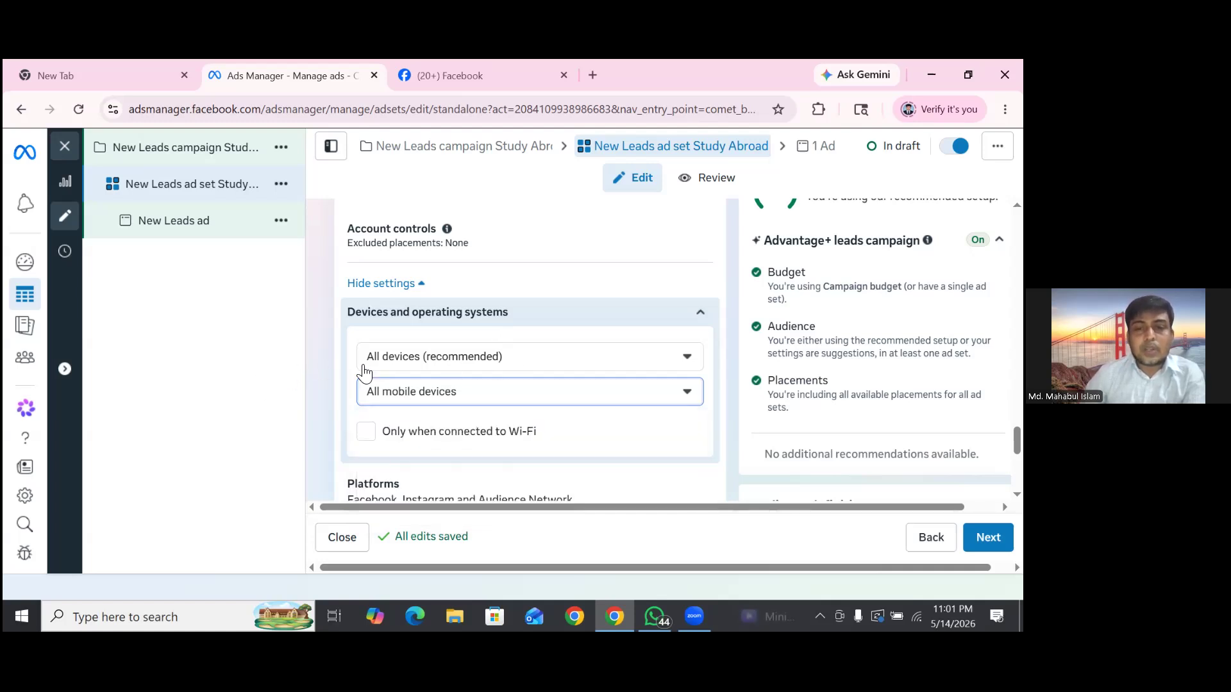
- Try restricting the ad set to devices connected to Wi-Fi and clear the restriction again
{"action": "scroll", "coordinate": [378, 364], "scroll_direction": "down", "scroll_amount": 1}
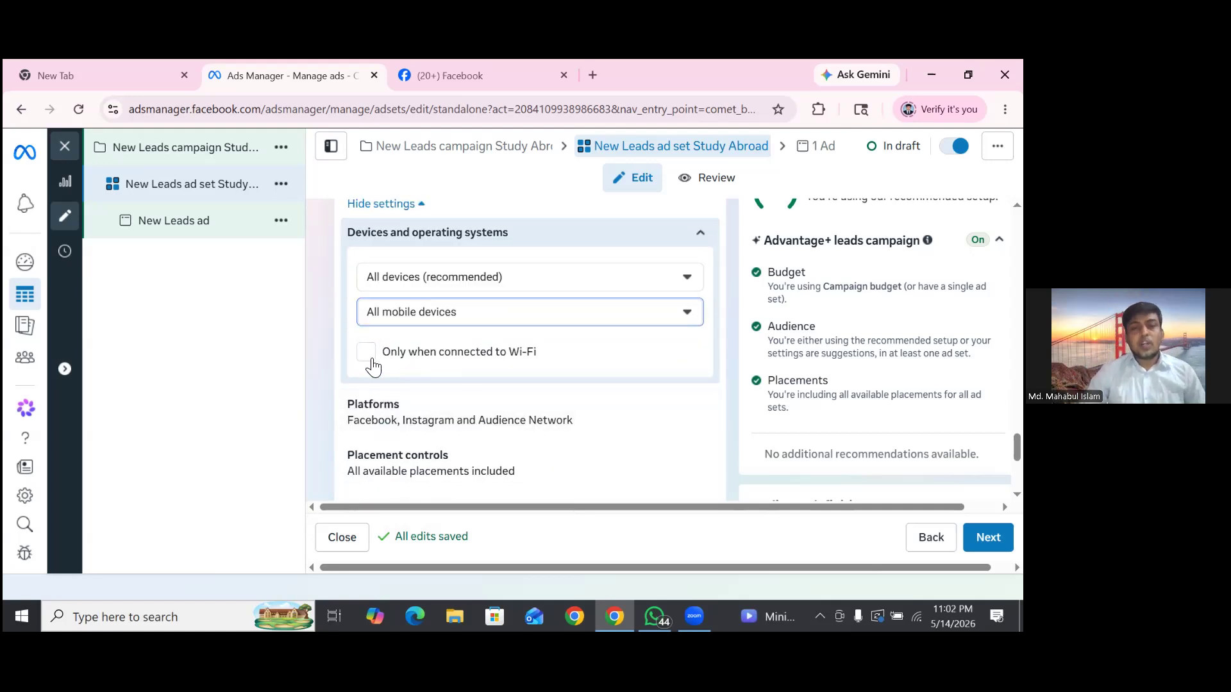
{"action": "left_click", "coordinate": [393, 372]}
{"action": "left_click", "coordinate": [394, 372]}
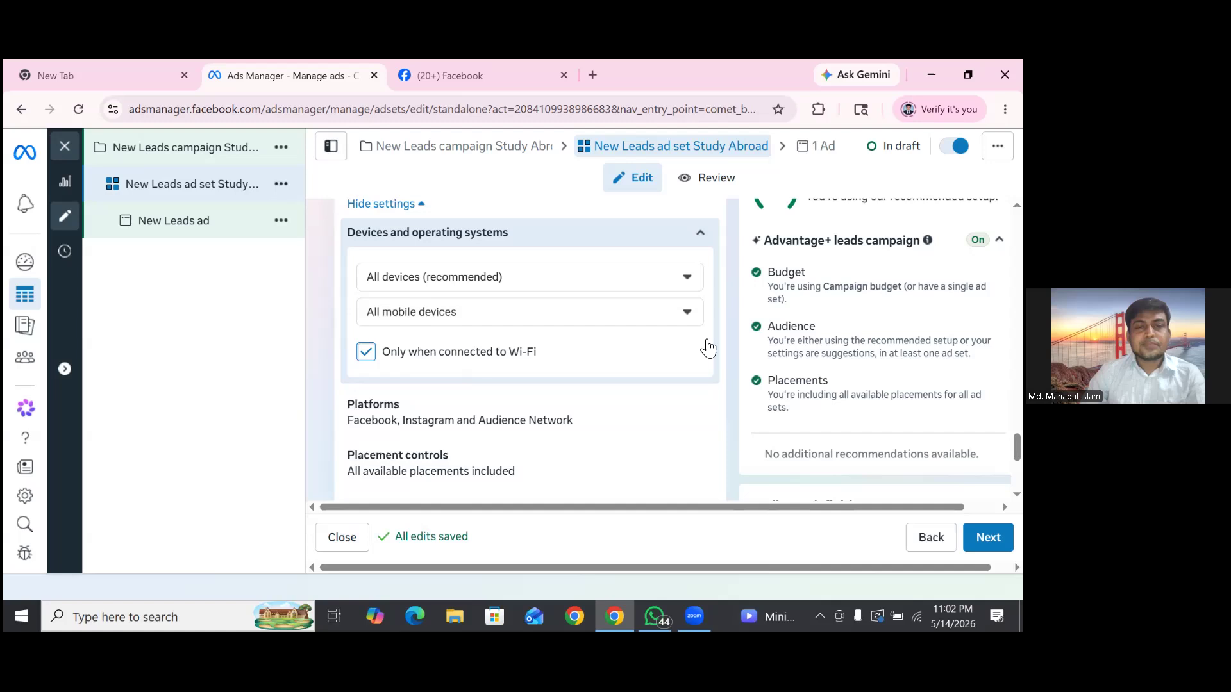
{"action": "left_click", "coordinate": [684, 352]}
- Open the ad set's platforms setting and exclude Instagram, keeping Facebook and Audience Network selected
{"action": "scroll", "coordinate": [545, 378], "scroll_direction": "down", "scroll_amount": 1}
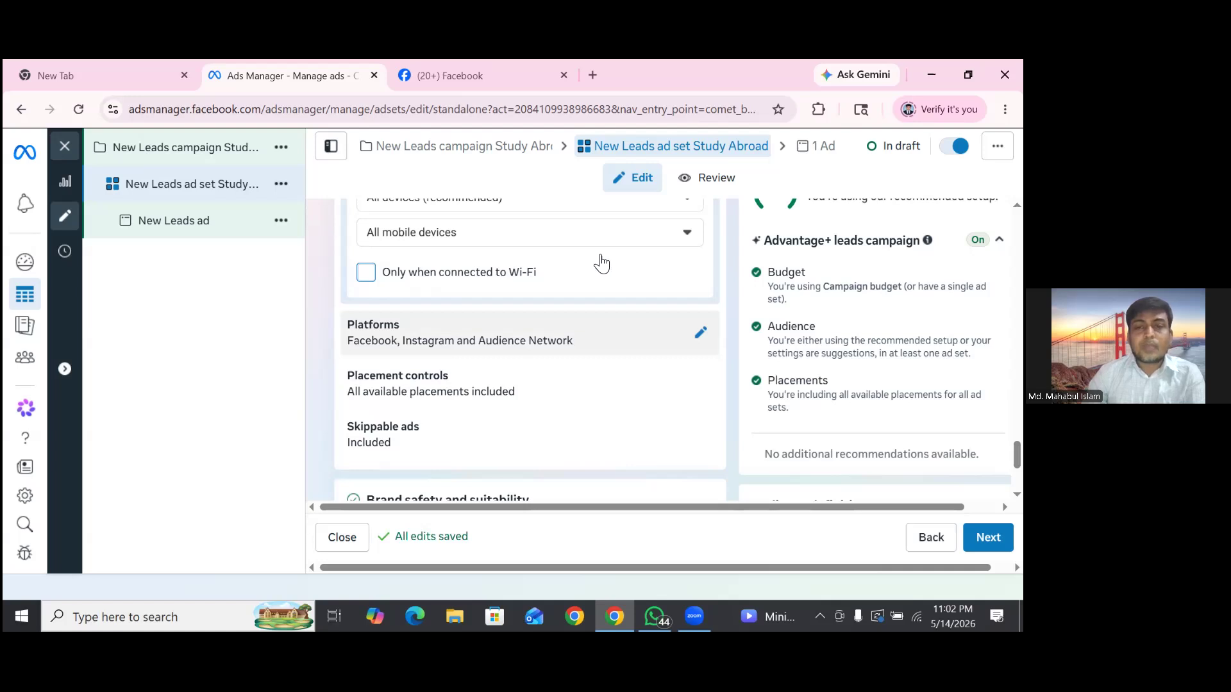
{"action": "left_click", "coordinate": [598, 332]}
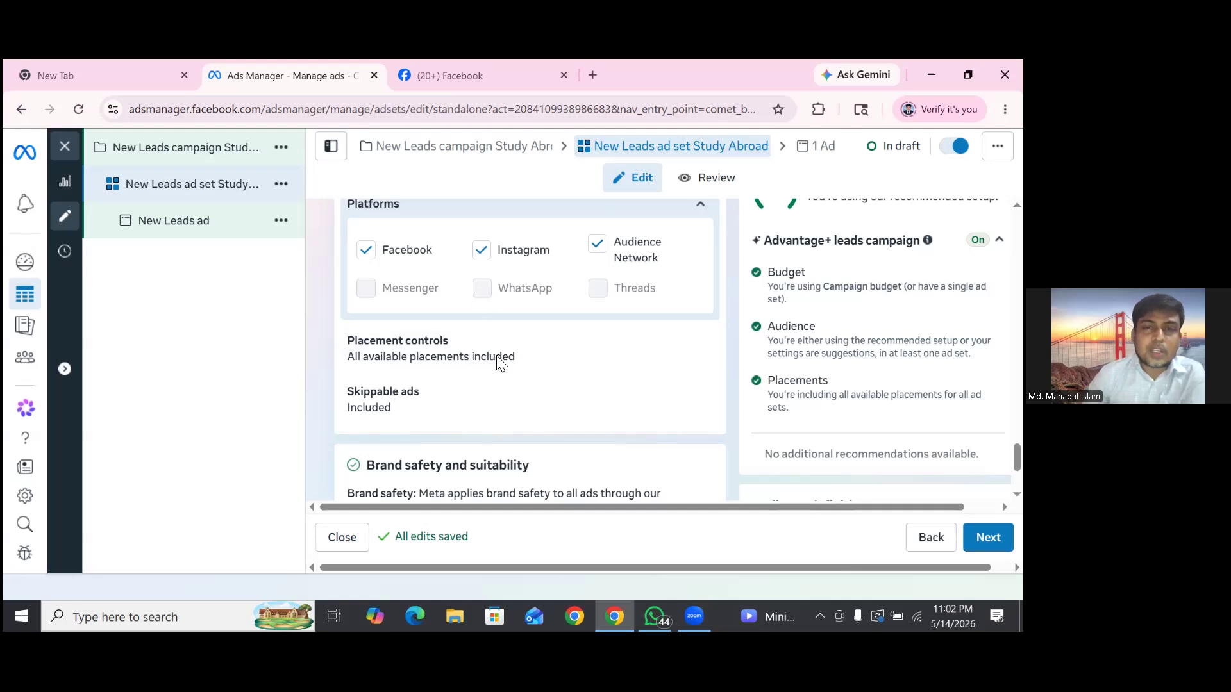
{"action": "left_click", "coordinate": [480, 249]}
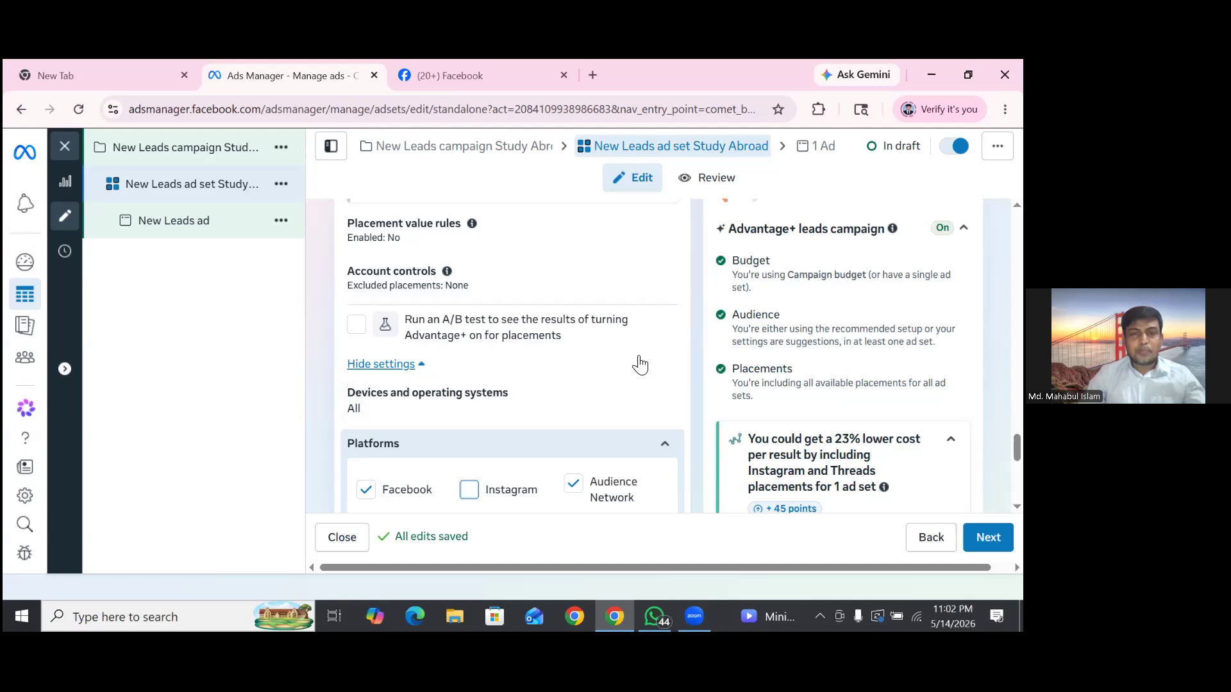
{"action": "scroll", "coordinate": [640, 365], "scroll_direction": "up", "scroll_amount": 1}
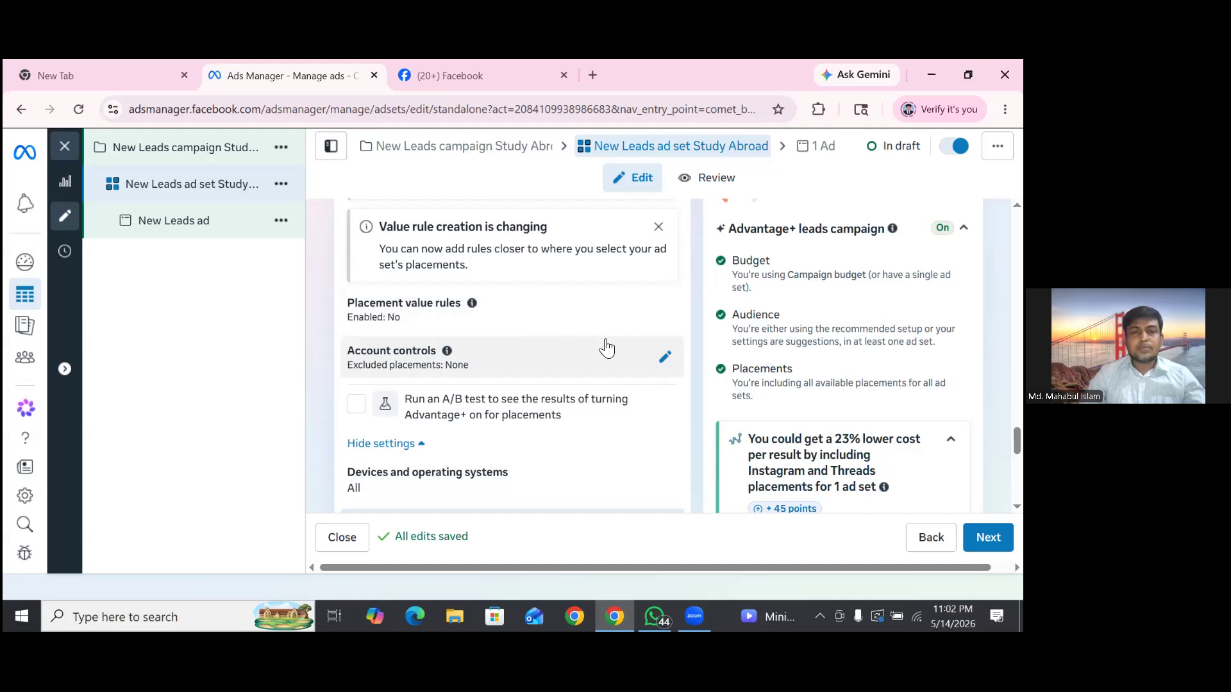
{"action": "scroll", "coordinate": [606, 348], "scroll_direction": "up", "scroll_amount": 1}
{"action": "scroll", "coordinate": [602, 353], "scroll_direction": "down", "scroll_amount": 2}
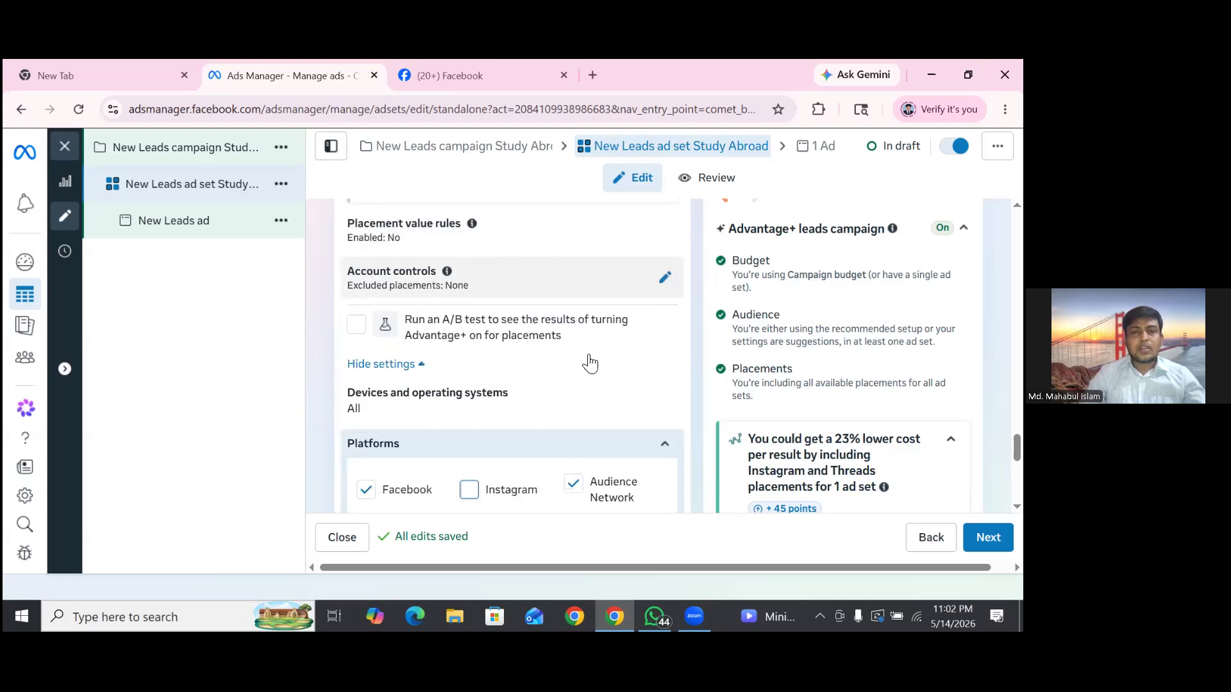
{"action": "scroll", "coordinate": [599, 349], "scroll_direction": "down", "scroll_amount": 2}
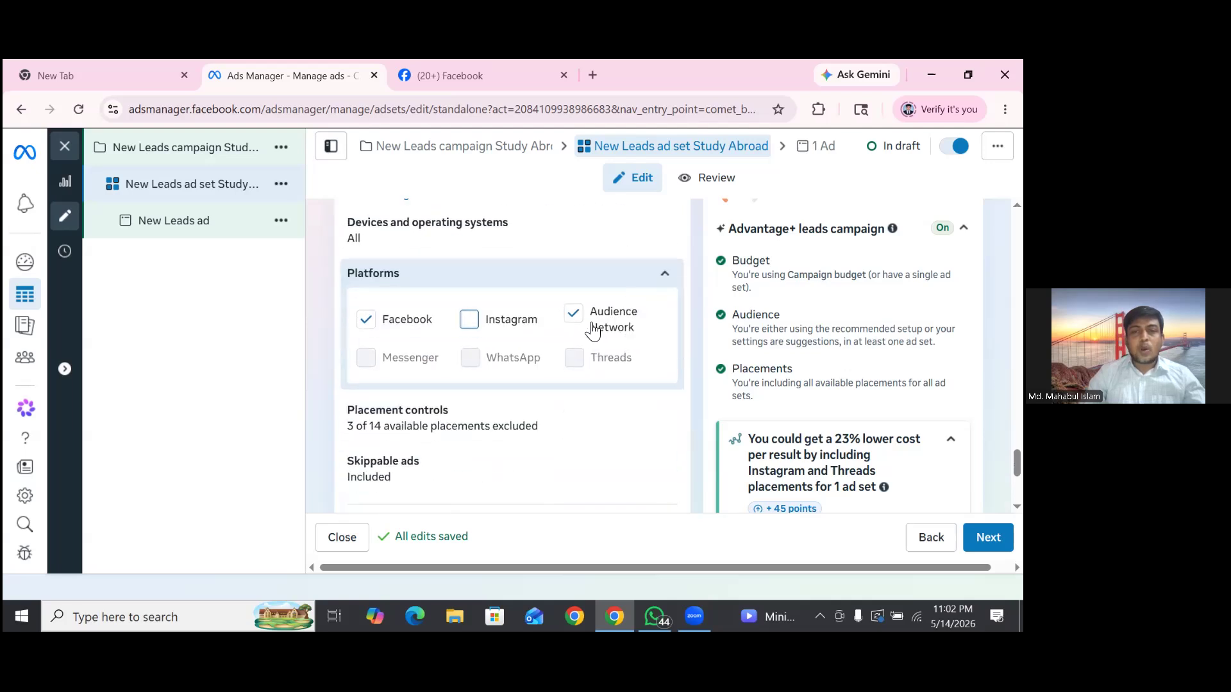
{"action": "scroll", "coordinate": [602, 330], "scroll_direction": "down", "scroll_amount": 1}
{"action": "scroll", "coordinate": [506, 443], "scroll_direction": "up", "scroll_amount": 1}
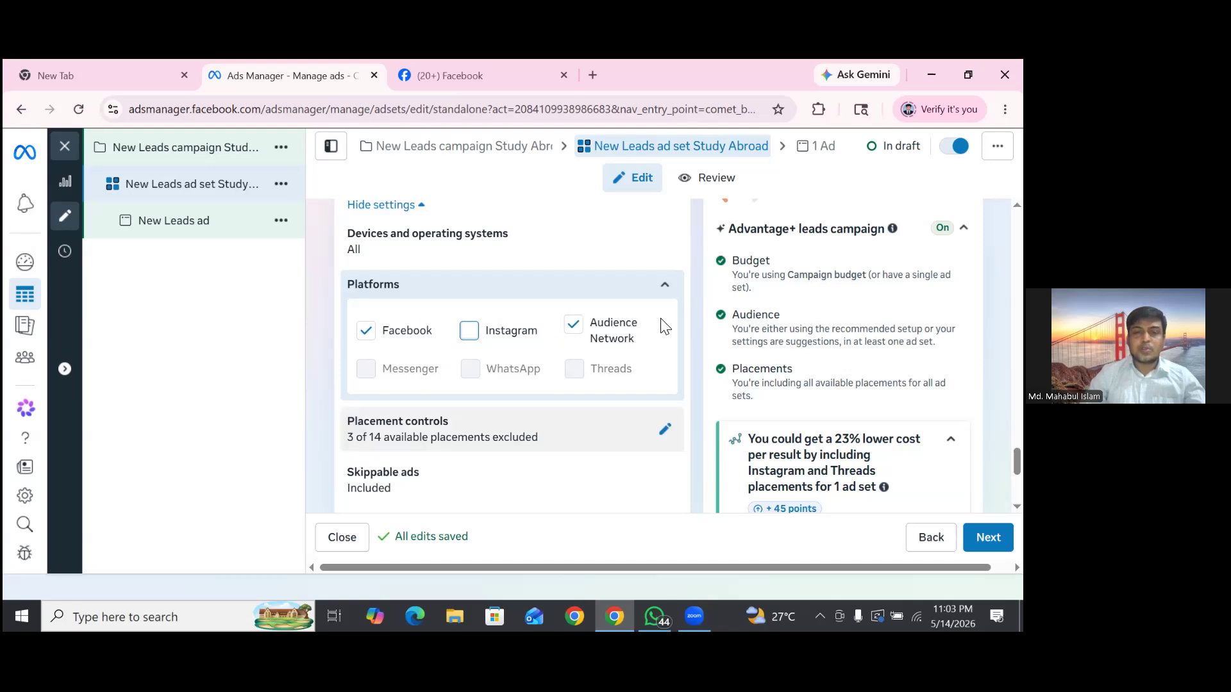
- Open the skippable ads setting, try excluding skippable ads from the ad set and clear the exclusion again
{"action": "scroll", "coordinate": [394, 310], "scroll_direction": "down", "scroll_amount": 3}
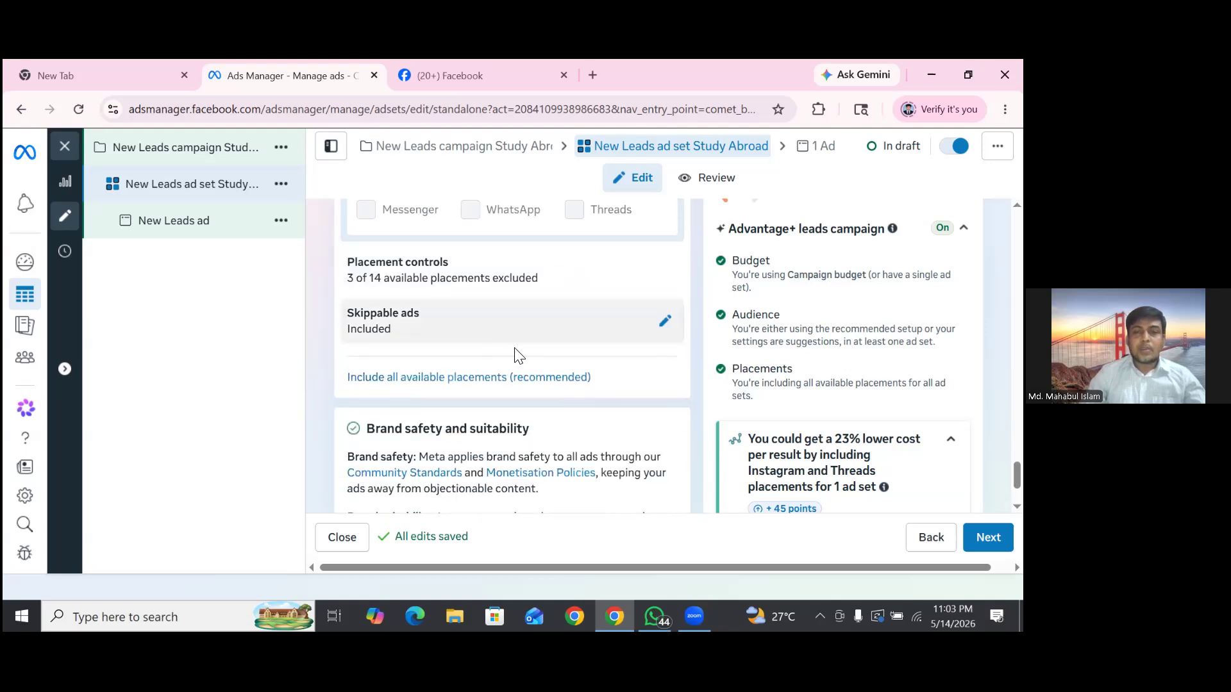
{"action": "left_click", "coordinate": [414, 350]}
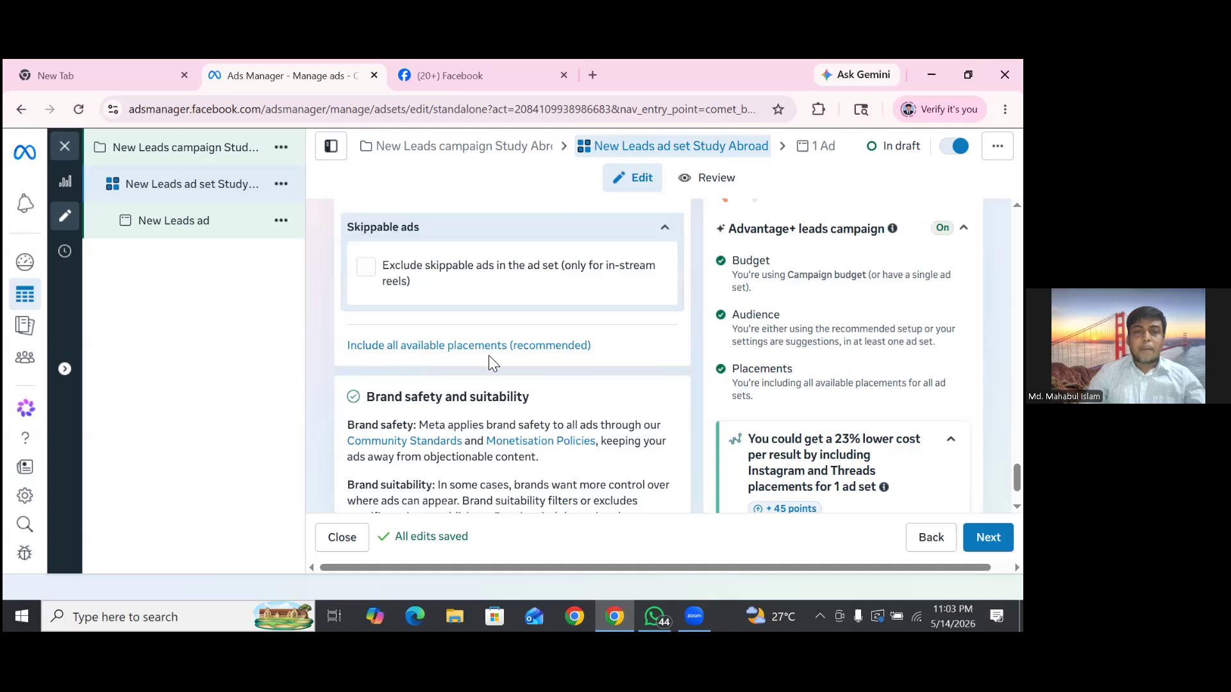
{"action": "scroll", "coordinate": [488, 363], "scroll_direction": "up", "scroll_amount": 1}
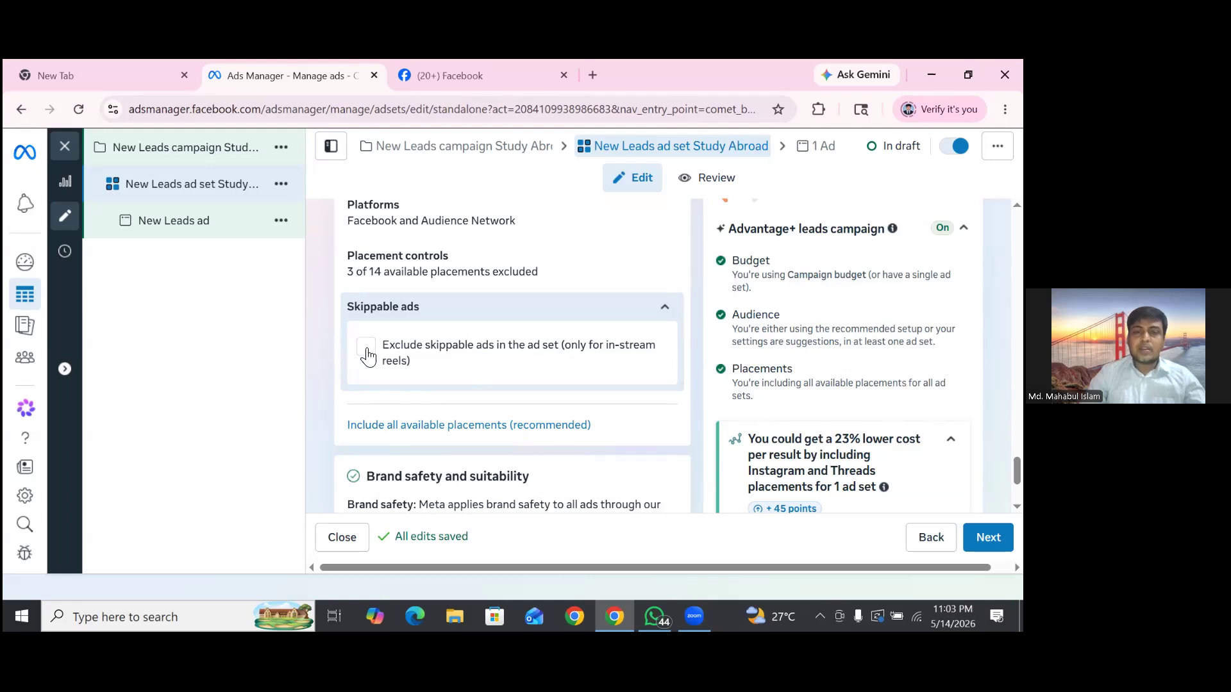
{"action": "left_click", "coordinate": [438, 350]}
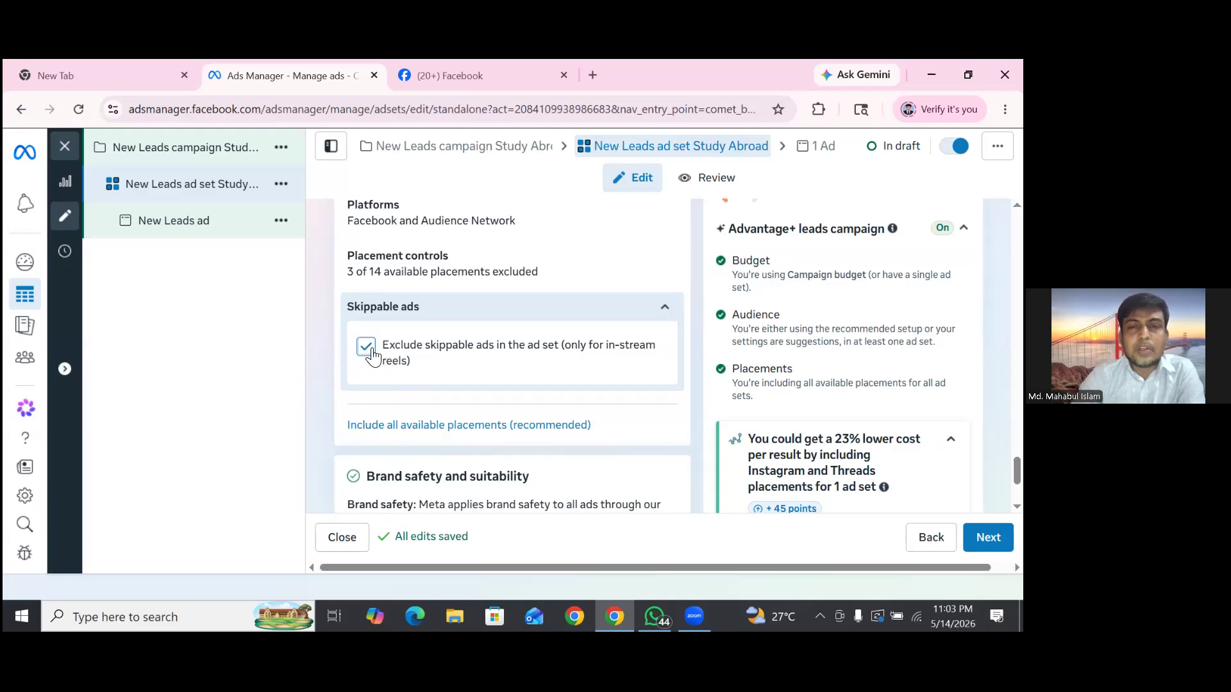
{"action": "left_click", "coordinate": [441, 340]}
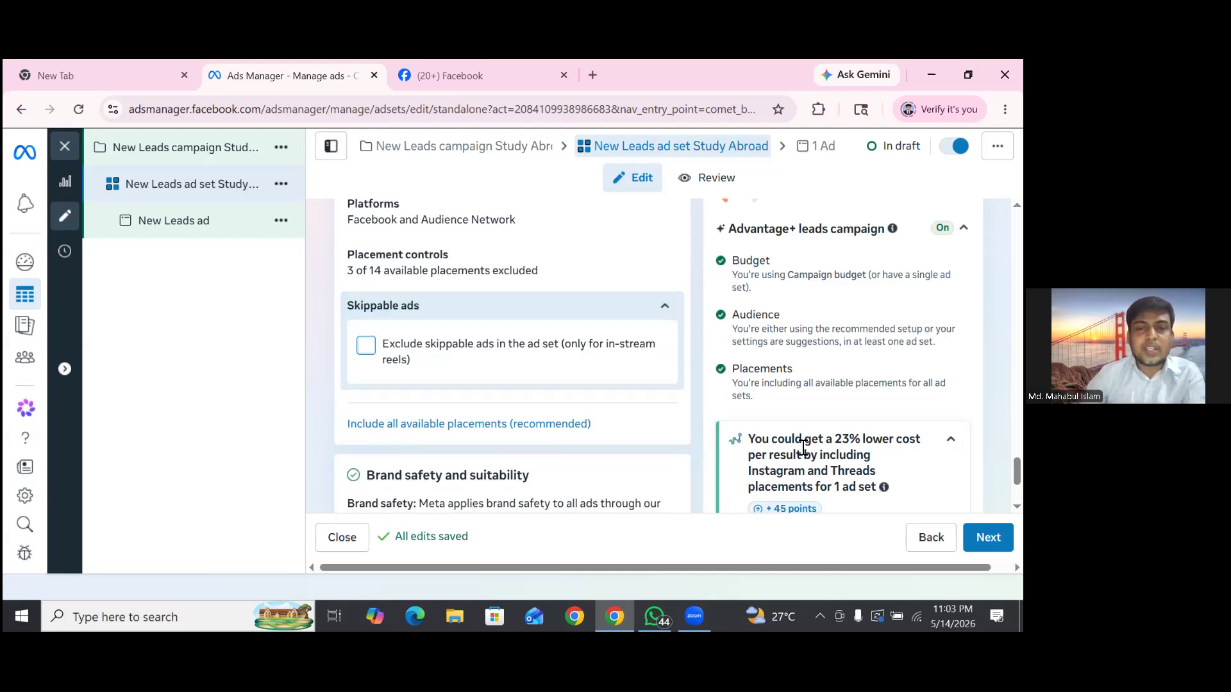
- Continue to the New Leads ad and look through its name, partnership ad, Facebook Page and Instagram settings
{"action": "scroll", "coordinate": [413, 273], "scroll_direction": "down", "scroll_amount": 3}
{"action": "scroll", "coordinate": [439, 275], "scroll_direction": "down", "scroll_amount": 2}
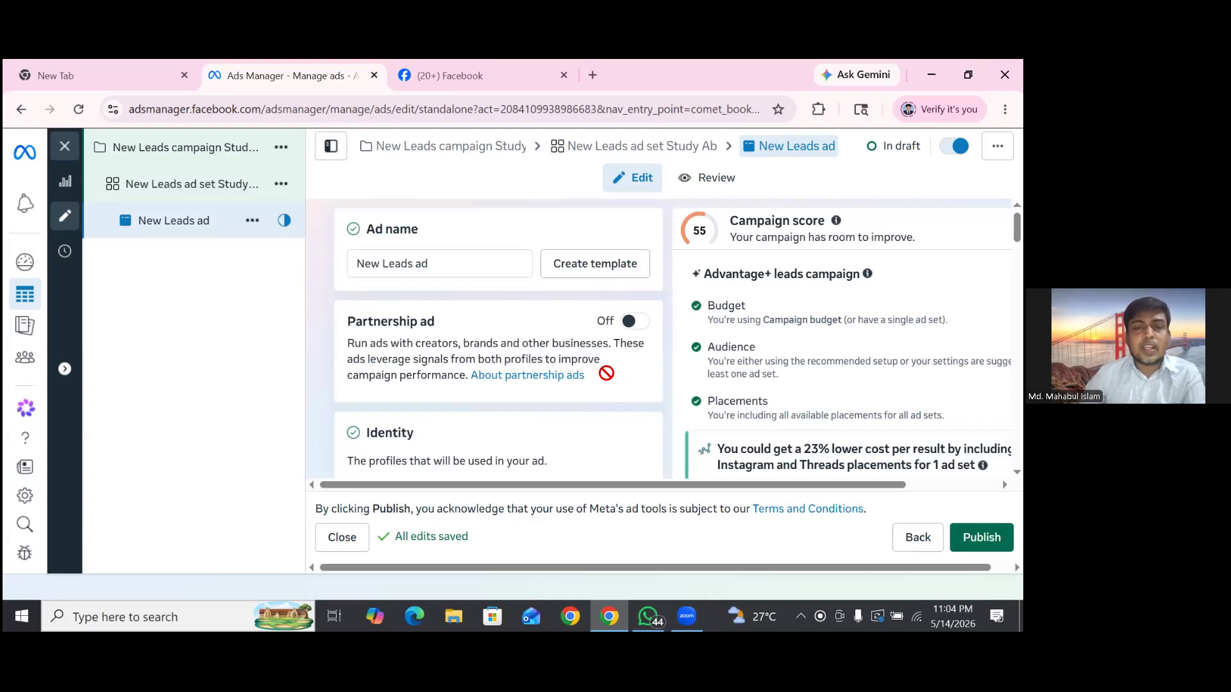
{"action": "scroll", "coordinate": [606, 373], "scroll_direction": "down", "scroll_amount": 1}
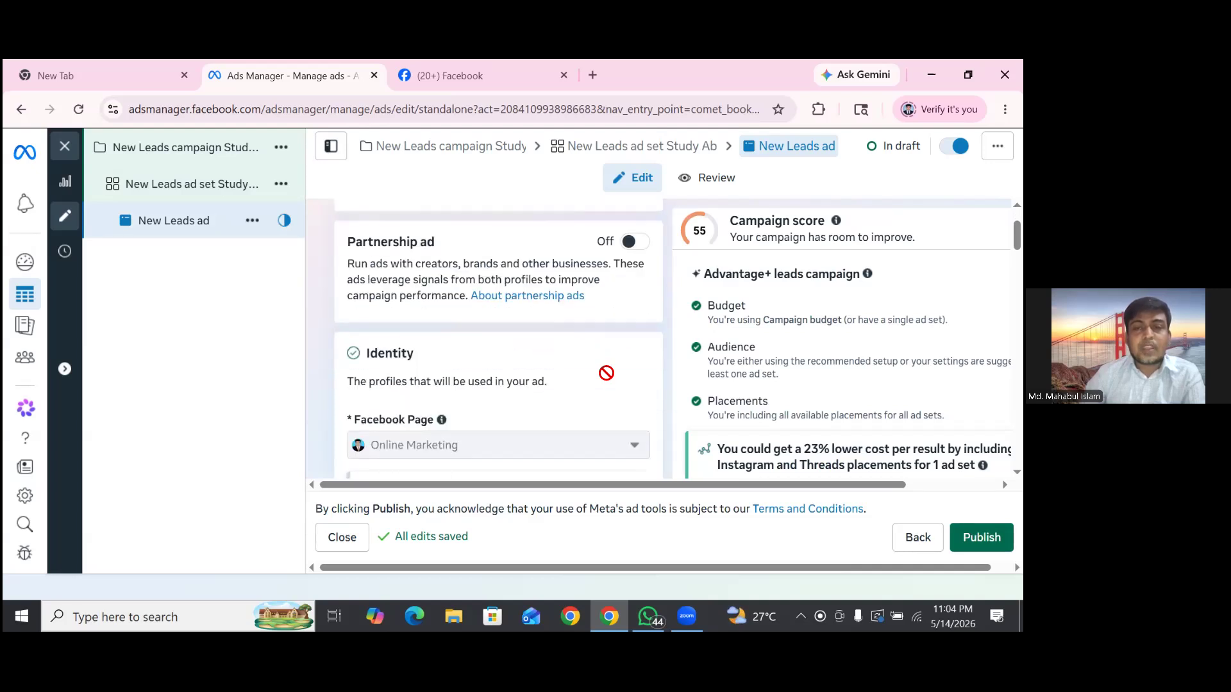
{"action": "scroll", "coordinate": [606, 373], "scroll_direction": "down", "scroll_amount": 1}
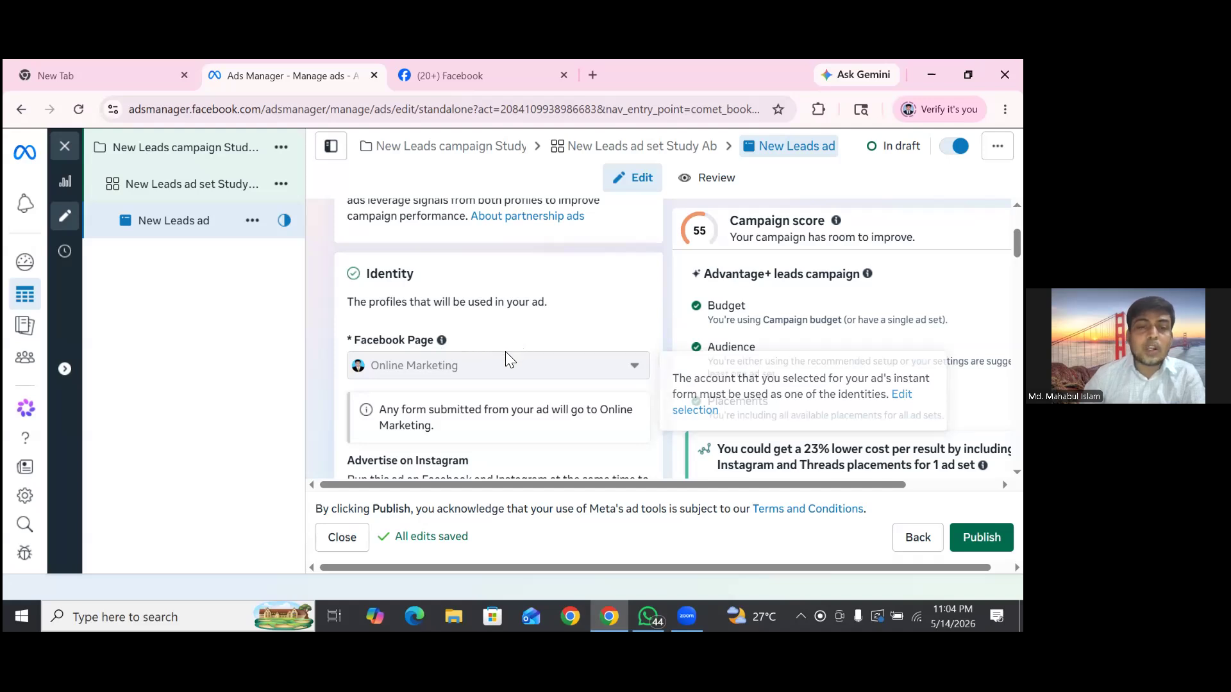
{"action": "scroll", "coordinate": [504, 356], "scroll_direction": "down", "scroll_amount": 1}
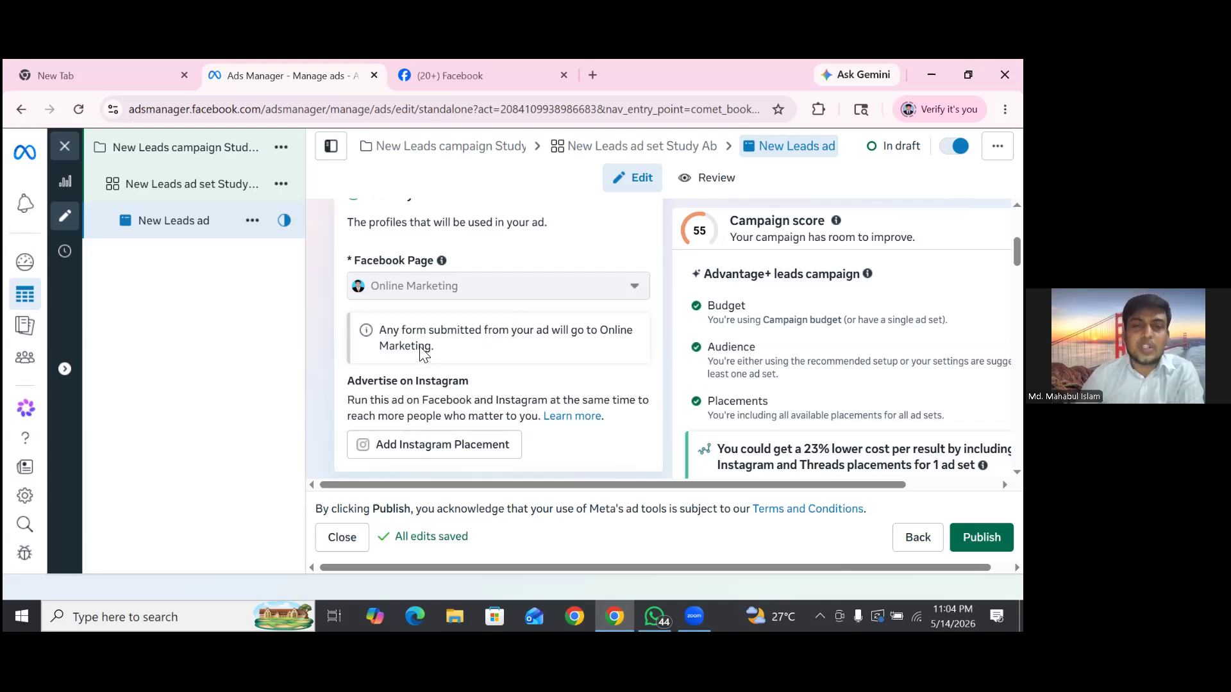
{"action": "scroll", "coordinate": [418, 378], "scroll_direction": "down", "scroll_amount": 2}
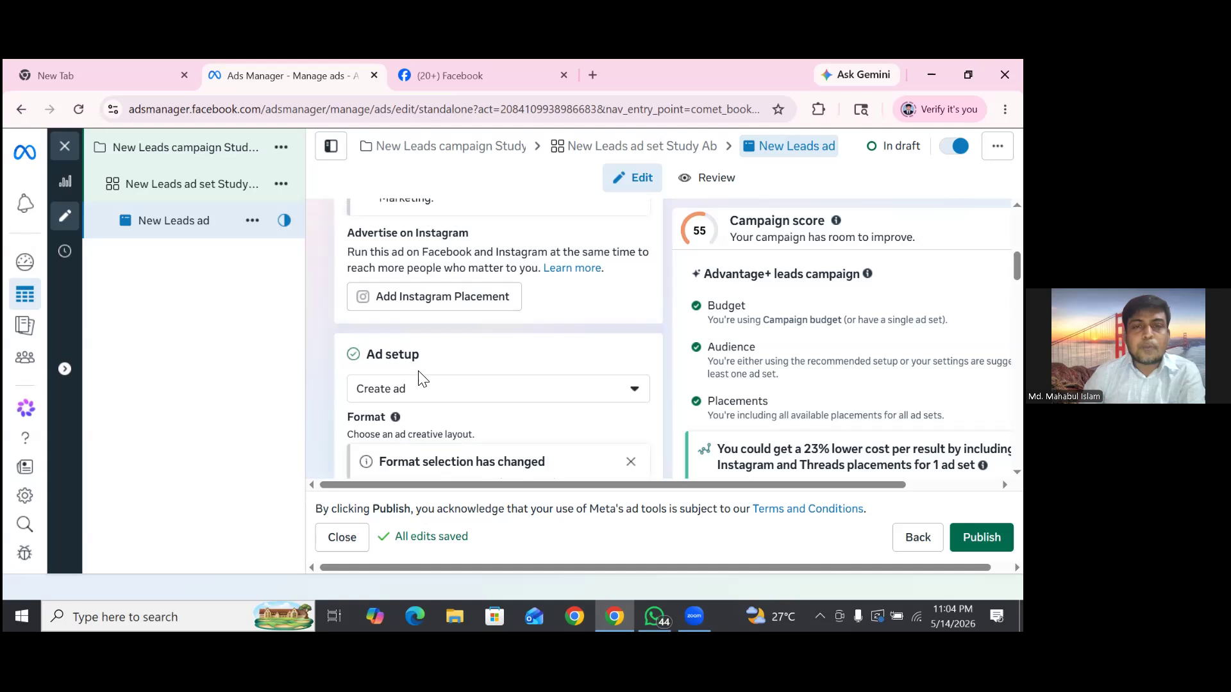
{"action": "scroll", "coordinate": [421, 377], "scroll_direction": "up", "scroll_amount": 1}
{"action": "scroll", "coordinate": [615, 311], "scroll_direction": "down", "scroll_amount": 1}
{"action": "scroll", "coordinate": [635, 303], "scroll_direction": "down", "scroll_amount": 1}
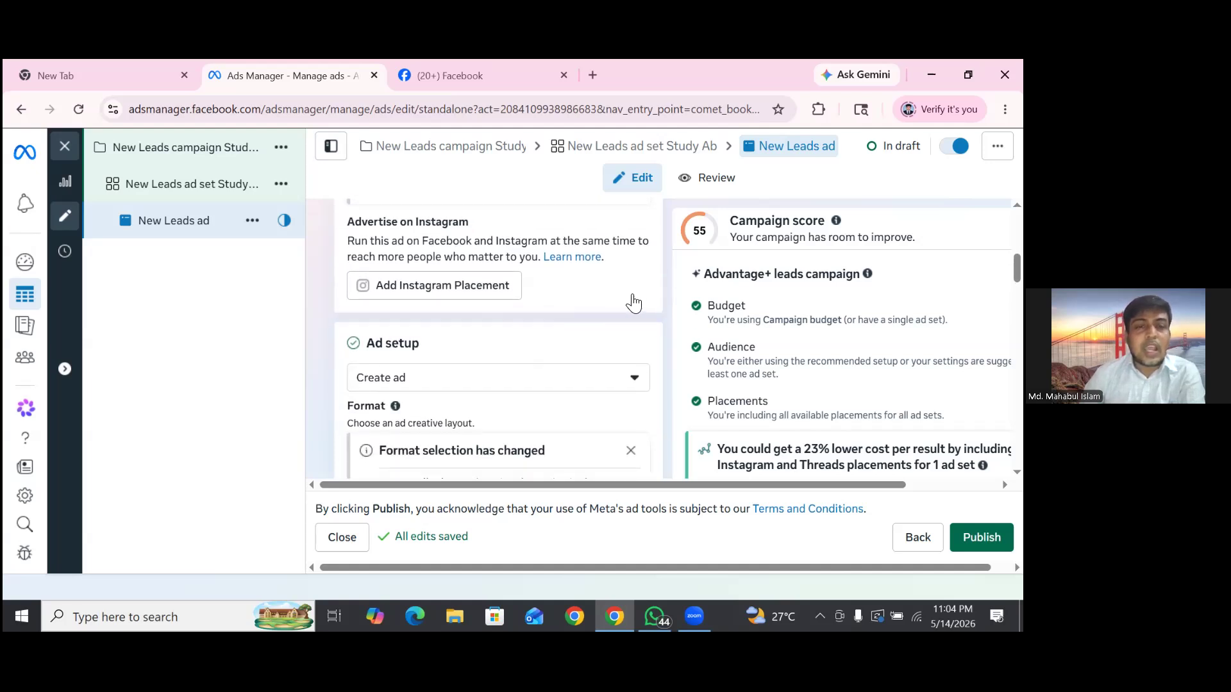
- Check the ad setup choices, keep Create ad, and turn off Multi-advertiser ads
{"action": "scroll", "coordinate": [634, 303], "scroll_direction": "down", "scroll_amount": 2}
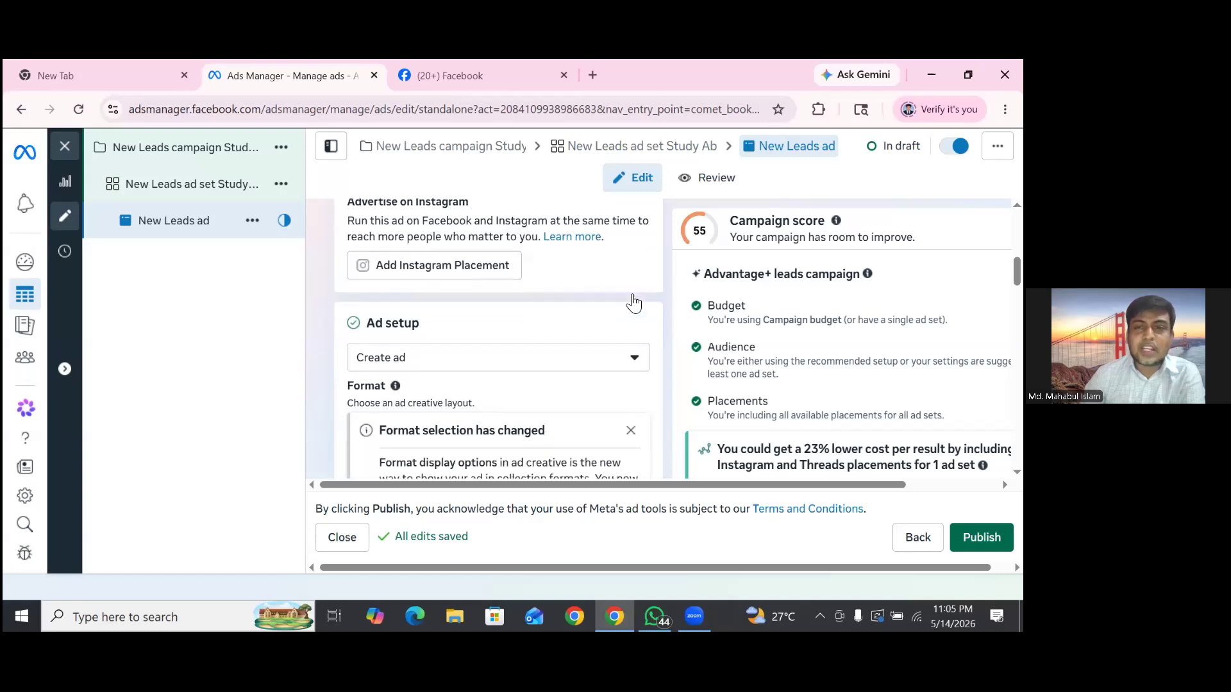
{"action": "left_click", "coordinate": [633, 300]}
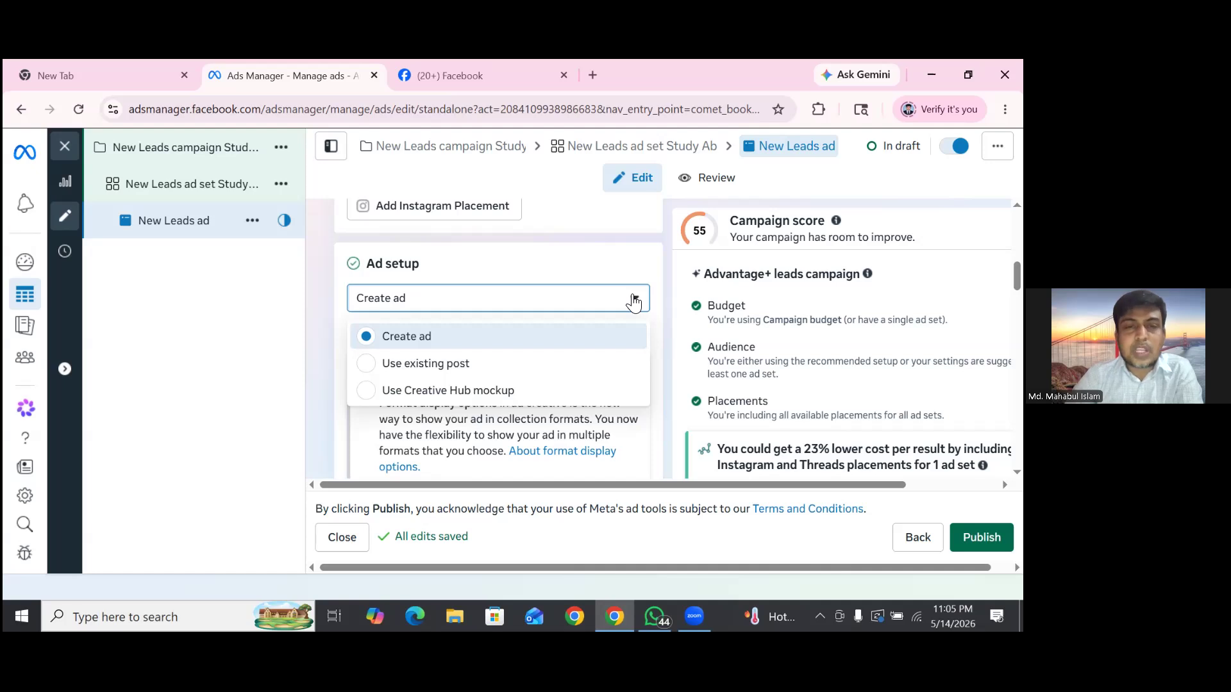
{"action": "left_click", "coordinate": [546, 310]}
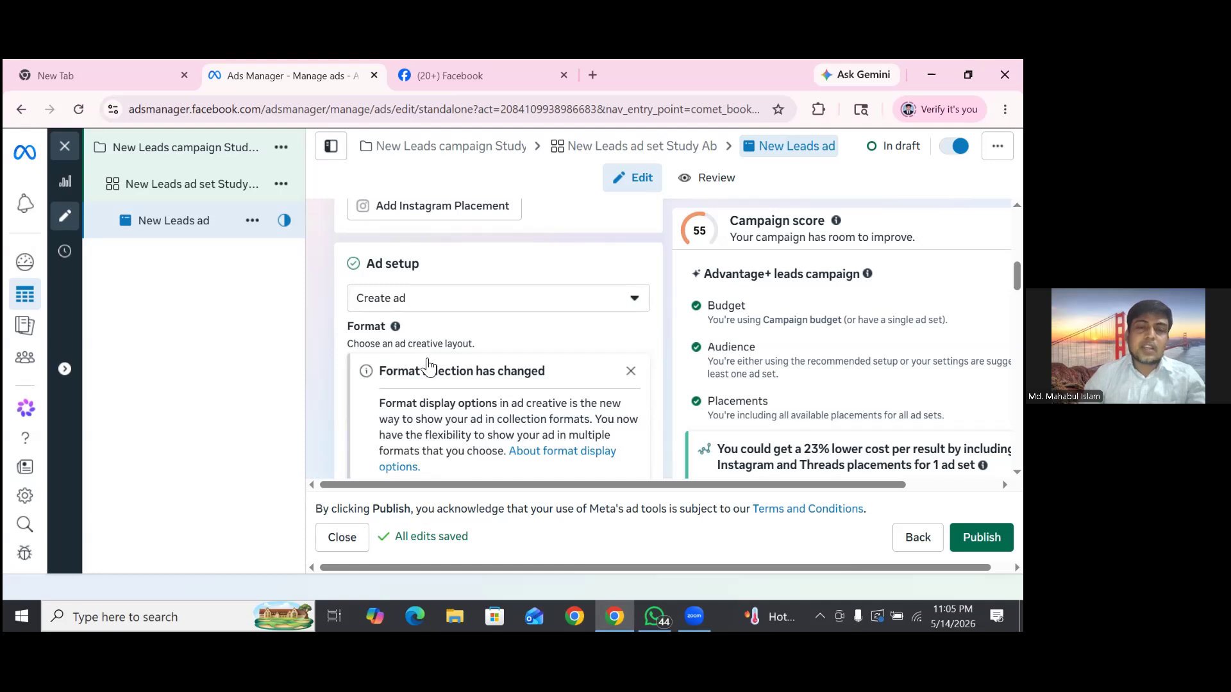
{"action": "scroll", "coordinate": [429, 367], "scroll_direction": "down", "scroll_amount": 3}
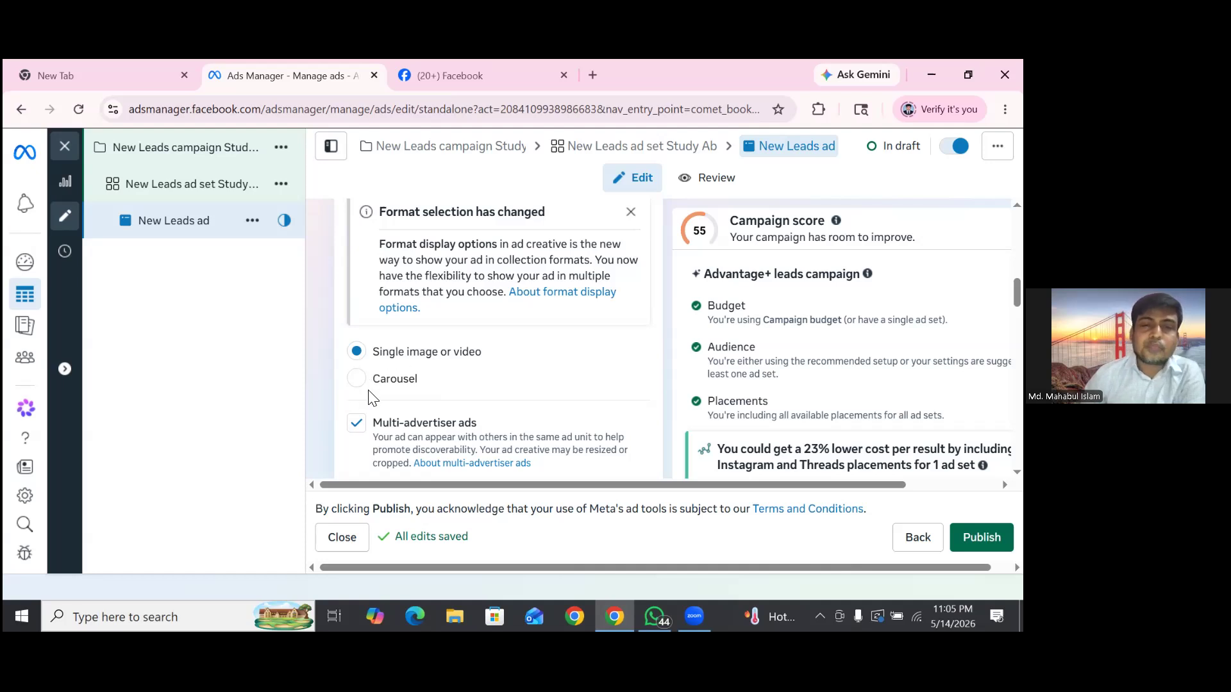
{"action": "left_click", "coordinate": [357, 422]}
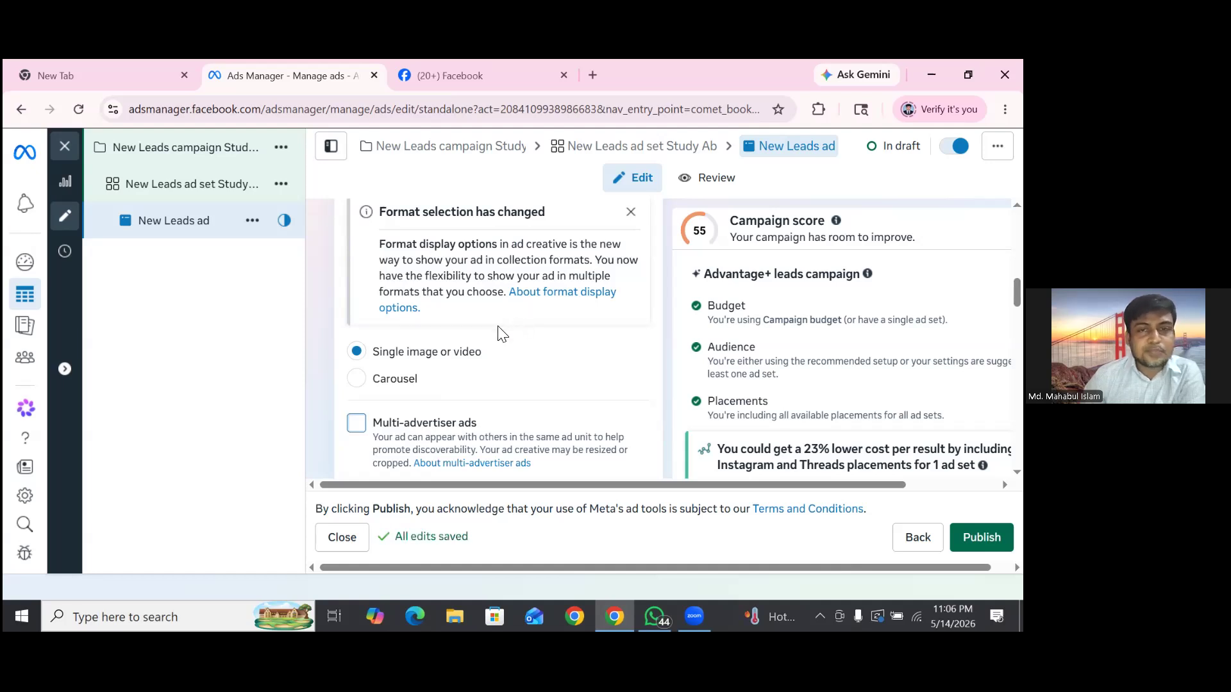
- Look over the ad's format choices and the instant form options in its Destination section
{"action": "scroll", "coordinate": [497, 330], "scroll_direction": "up", "scroll_amount": 3}
{"action": "scroll", "coordinate": [439, 302], "scroll_direction": "down", "scroll_amount": 2}
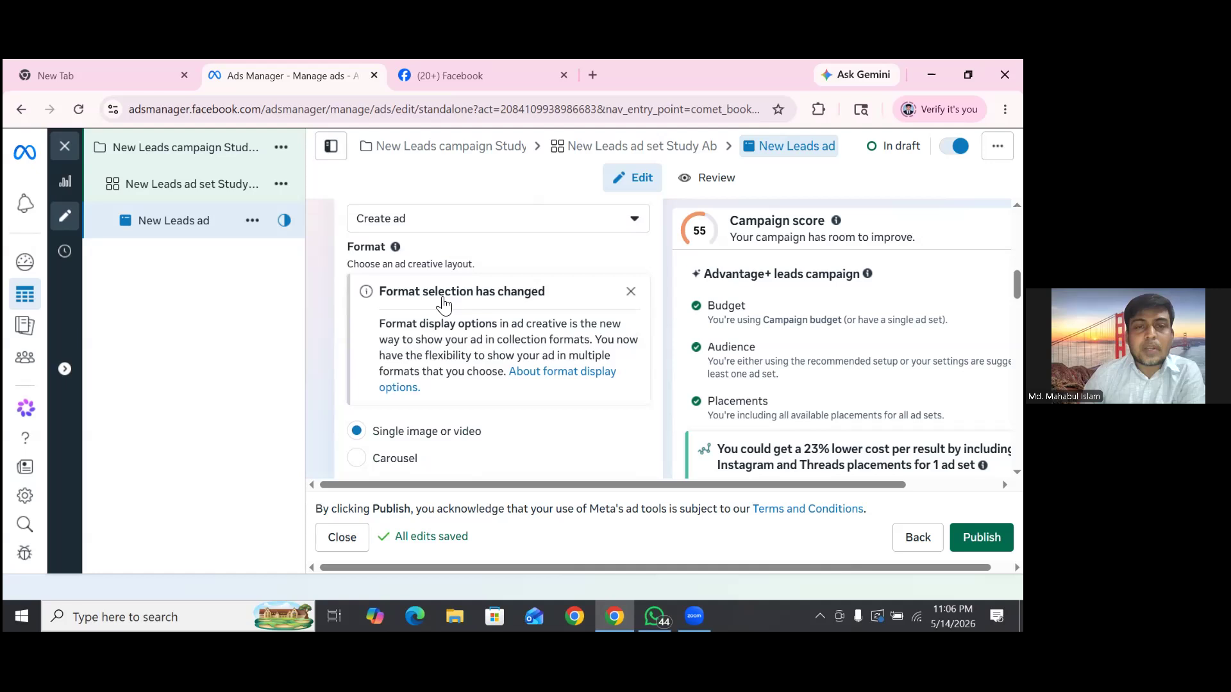
{"action": "scroll", "coordinate": [394, 314], "scroll_direction": "down", "scroll_amount": 2}
{"action": "scroll", "coordinate": [439, 286], "scroll_direction": "down", "scroll_amount": 2}
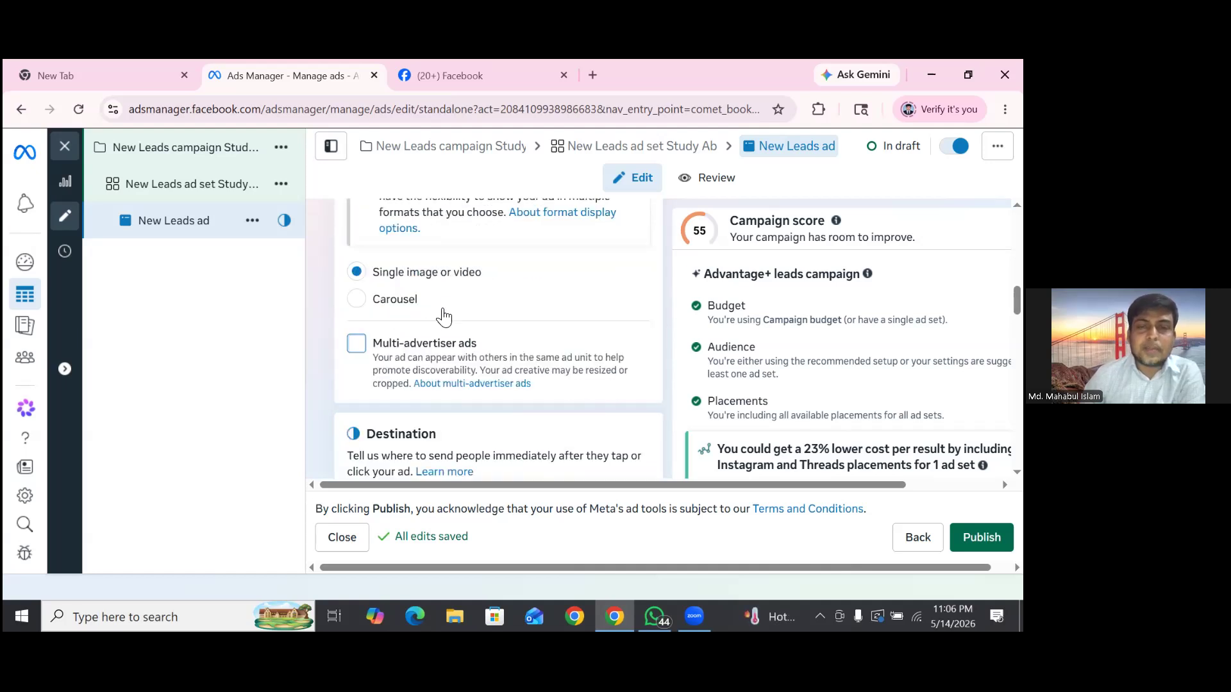
{"action": "scroll", "coordinate": [439, 315], "scroll_direction": "down", "scroll_amount": 2}
{"action": "scroll", "coordinate": [443, 318], "scroll_direction": "down", "scroll_amount": 1}
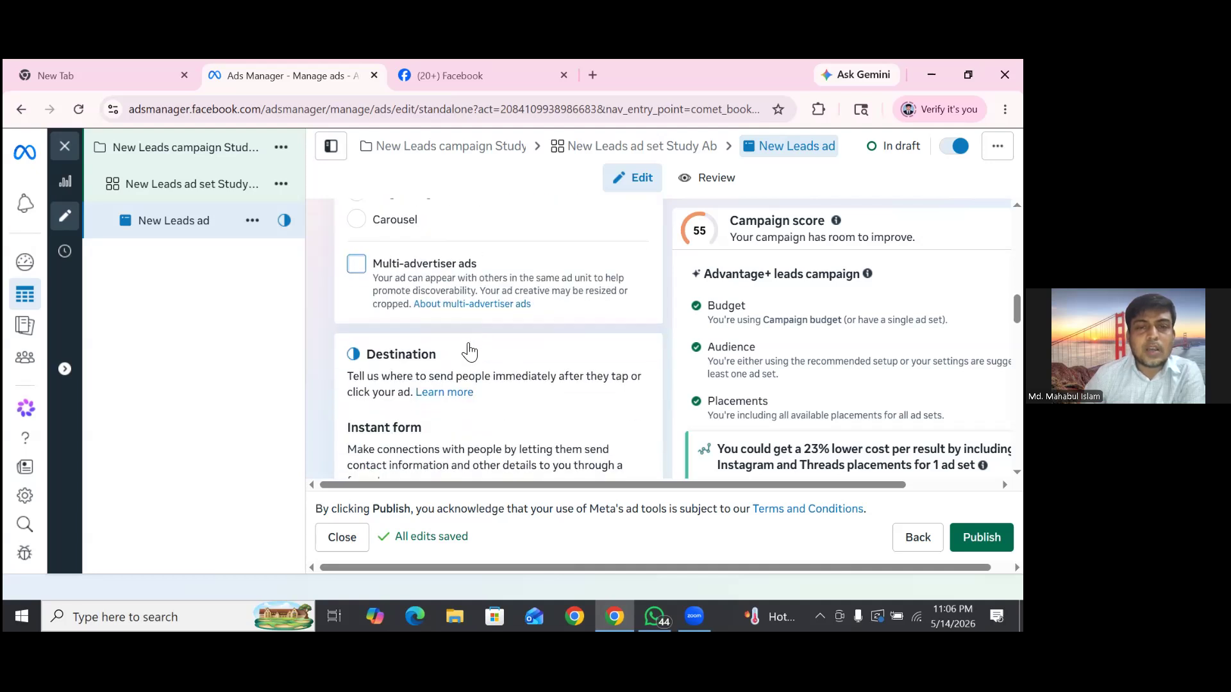
{"action": "scroll", "coordinate": [467, 350], "scroll_direction": "down", "scroll_amount": 2}
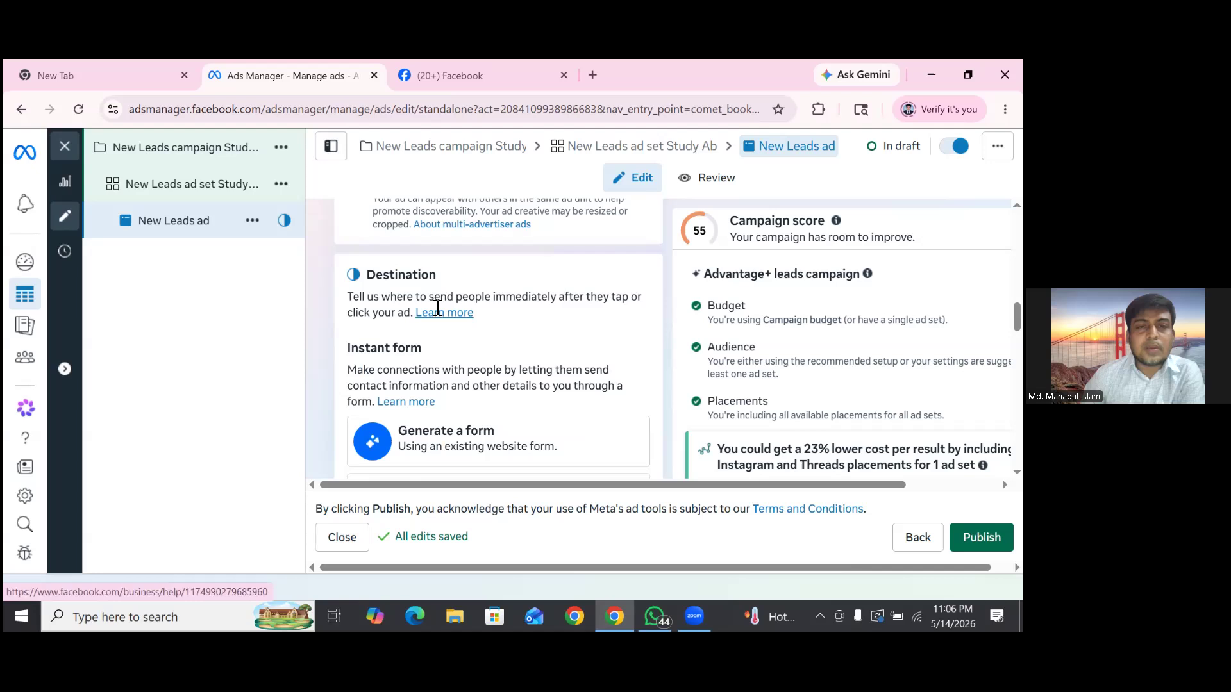
- Look at the website-based instant form generator and the Meta AI form prompt, closing both without generating anything
{"action": "scroll", "coordinate": [487, 387], "scroll_direction": "down", "scroll_amount": 2}
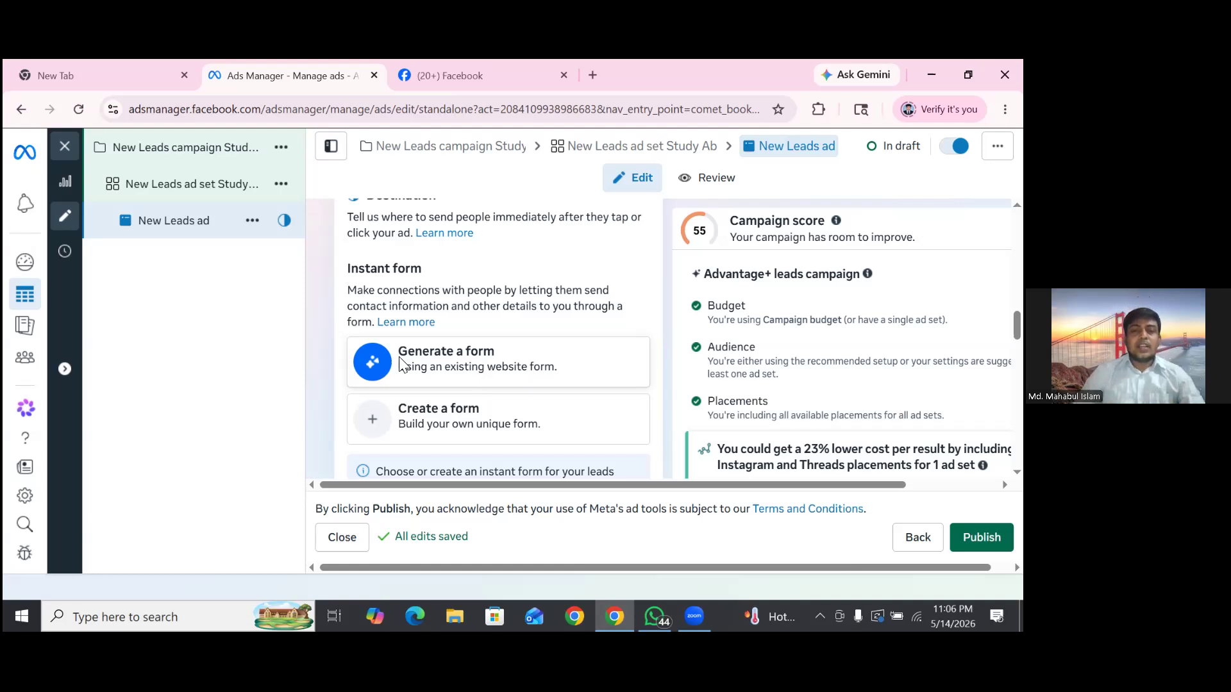
{"action": "left_click", "coordinate": [502, 380]}
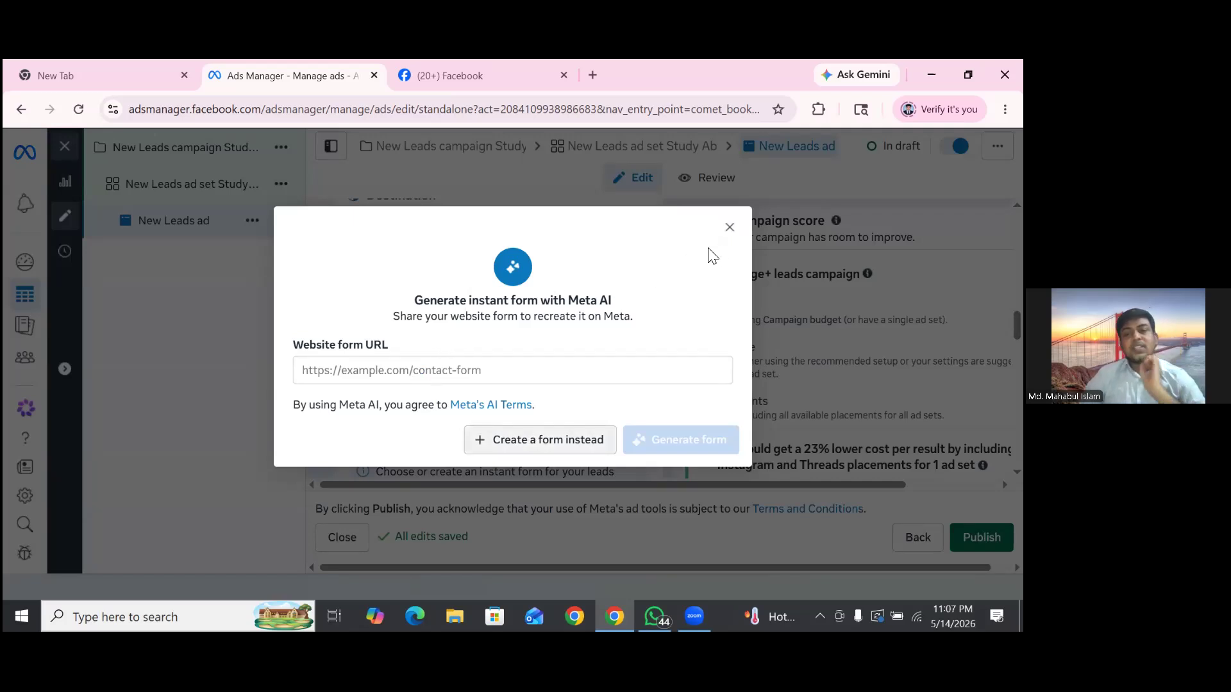
{"action": "left_click", "coordinate": [816, 188]}
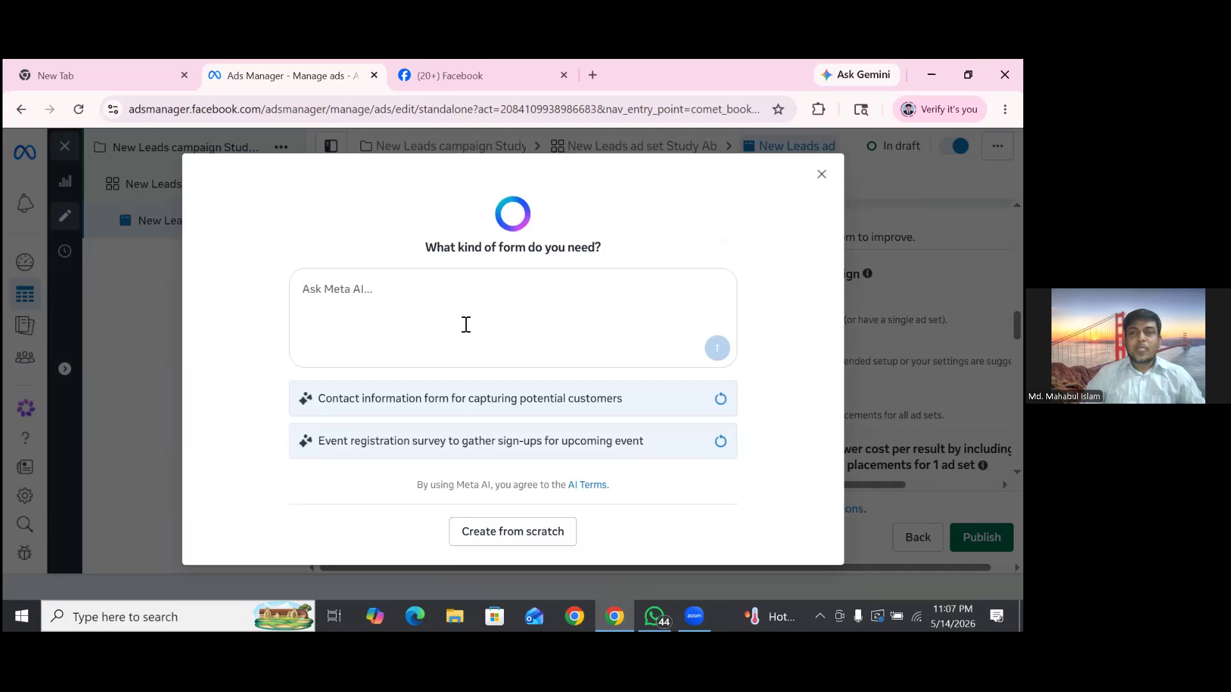
{"action": "key", "text": "Escape"}
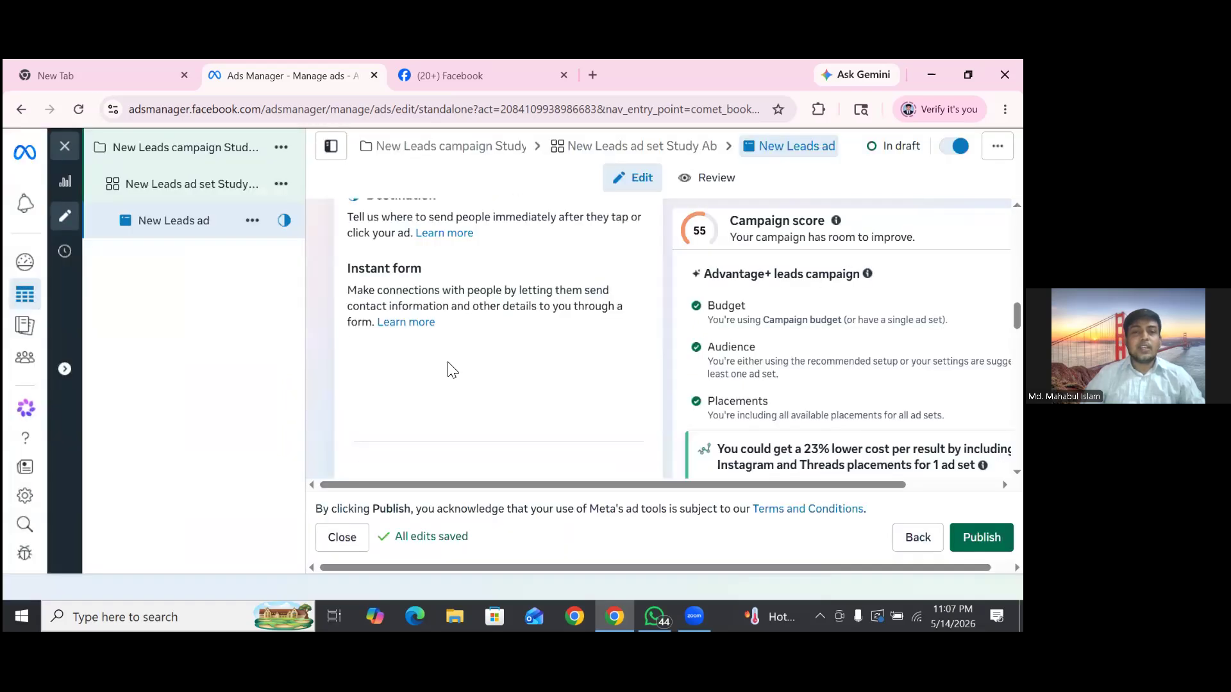
- Start a new instant form from scratch, keep the More volume form type, and continue to the Intro section
{"action": "left_click", "coordinate": [457, 422]}
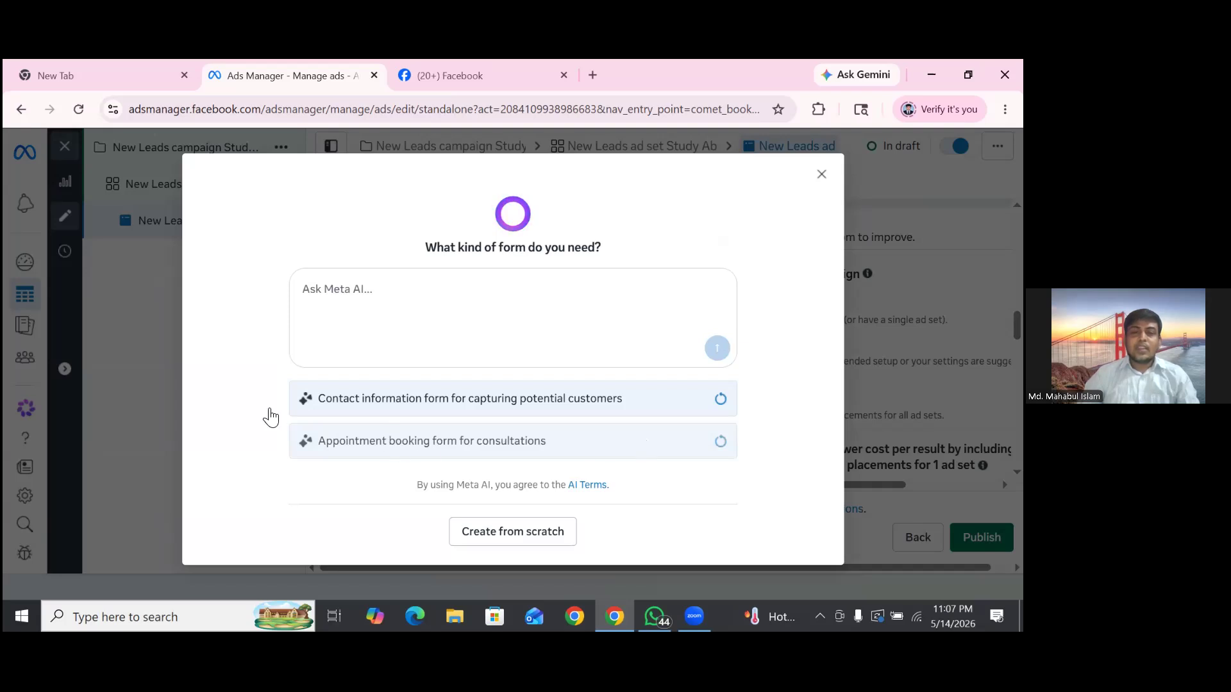
{"action": "left_click", "coordinate": [513, 531]}
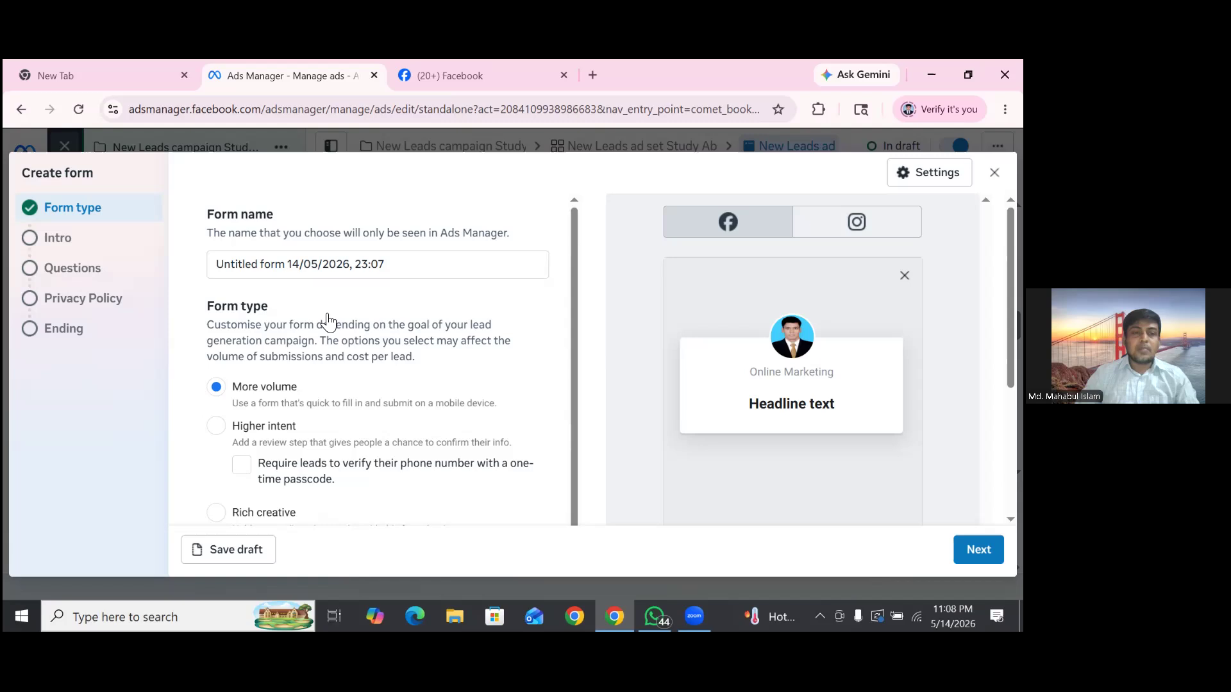
{"action": "scroll", "coordinate": [292, 343], "scroll_direction": "down", "scroll_amount": 1}
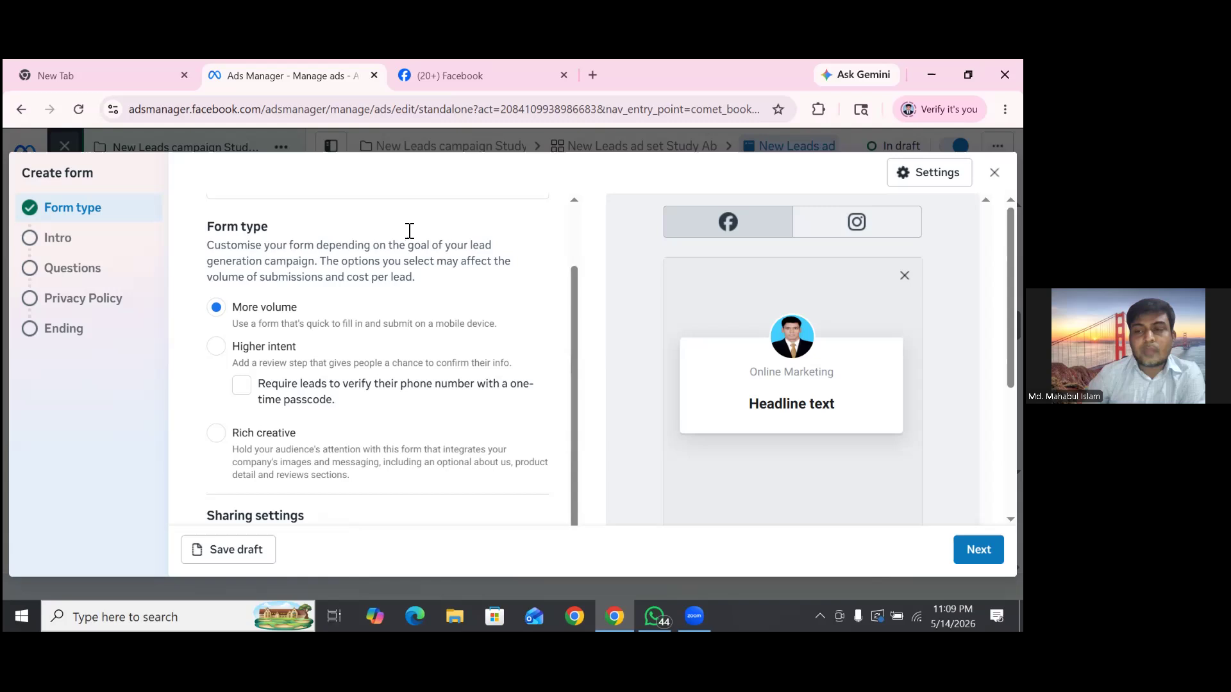
{"action": "key", "text": "Return"}
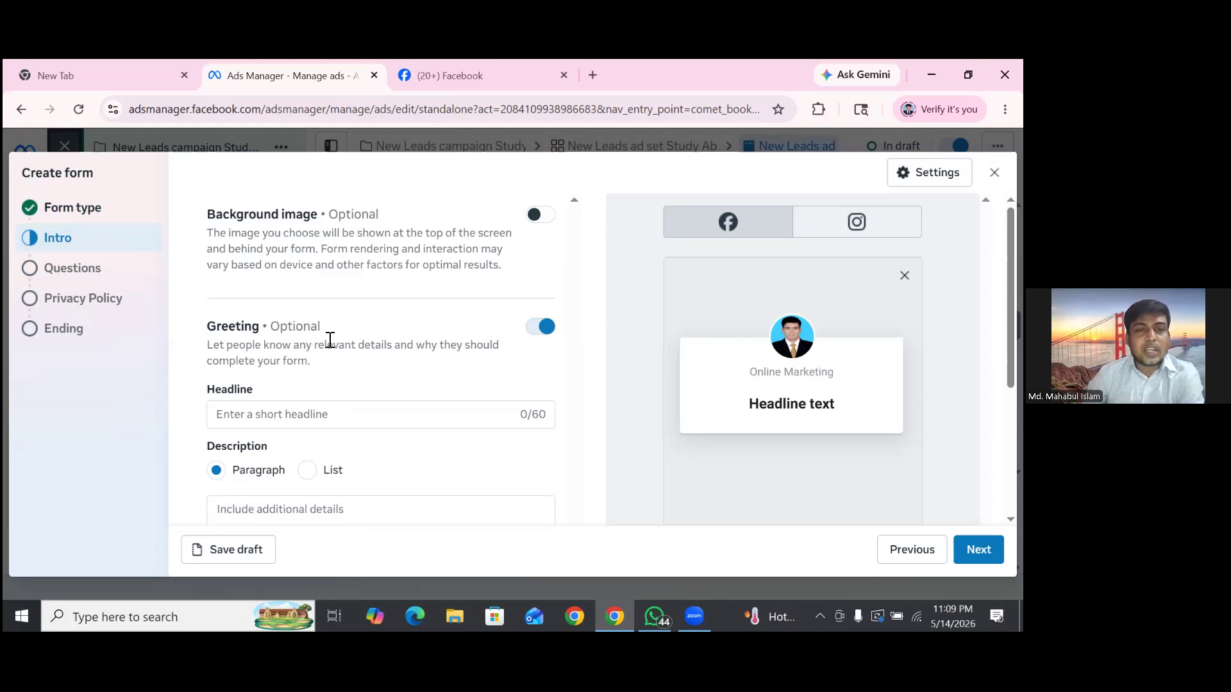
- Try the List format for the greeting's description in the form intro and set it back to Paragraph
{"action": "scroll", "coordinate": [330, 340], "scroll_direction": "down", "scroll_amount": 1}
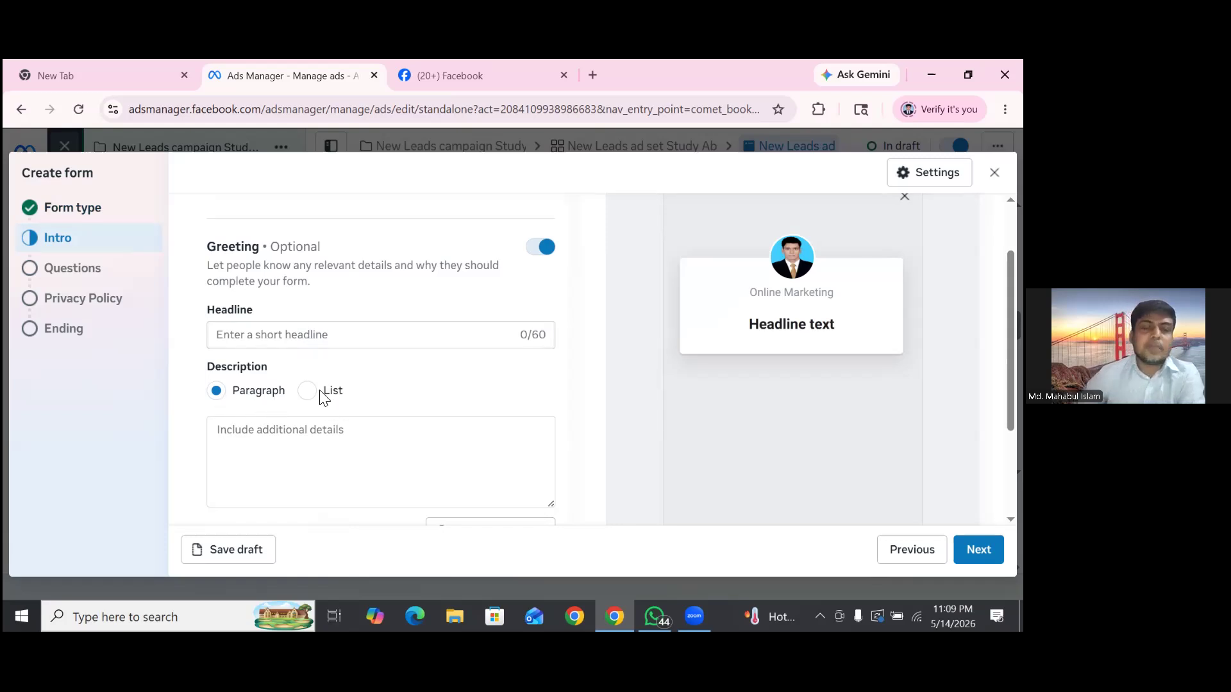
{"action": "key", "text": "Tab"}
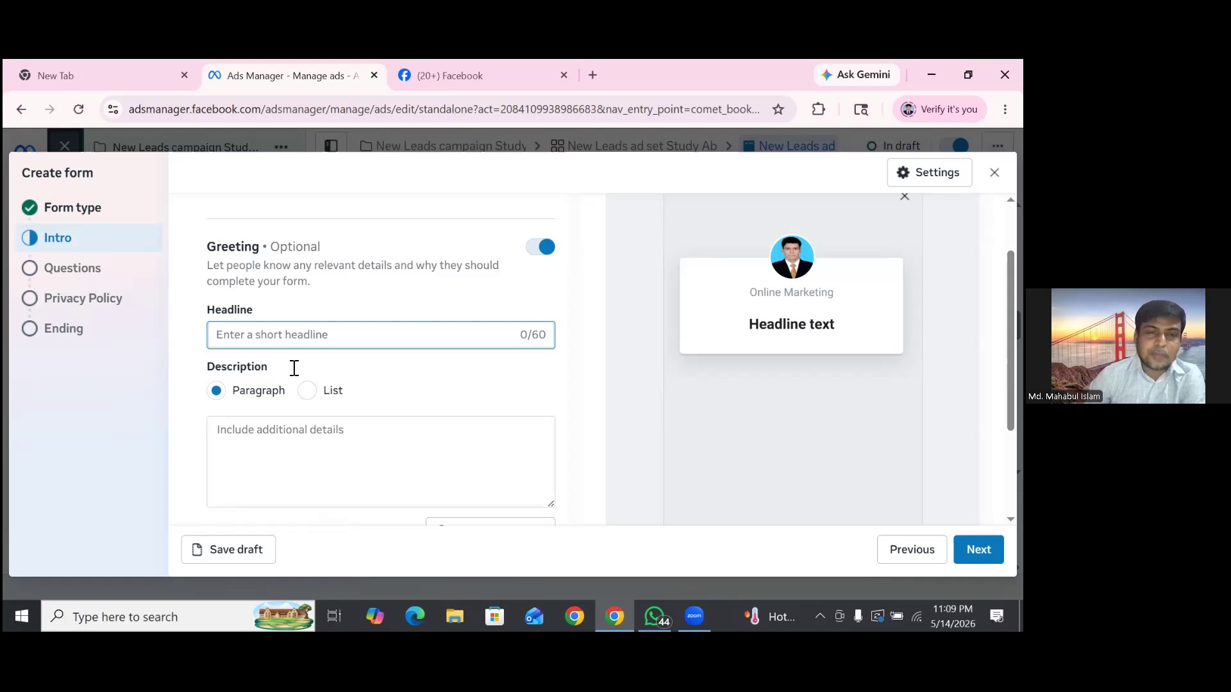
{"action": "left_click", "coordinate": [307, 390]}
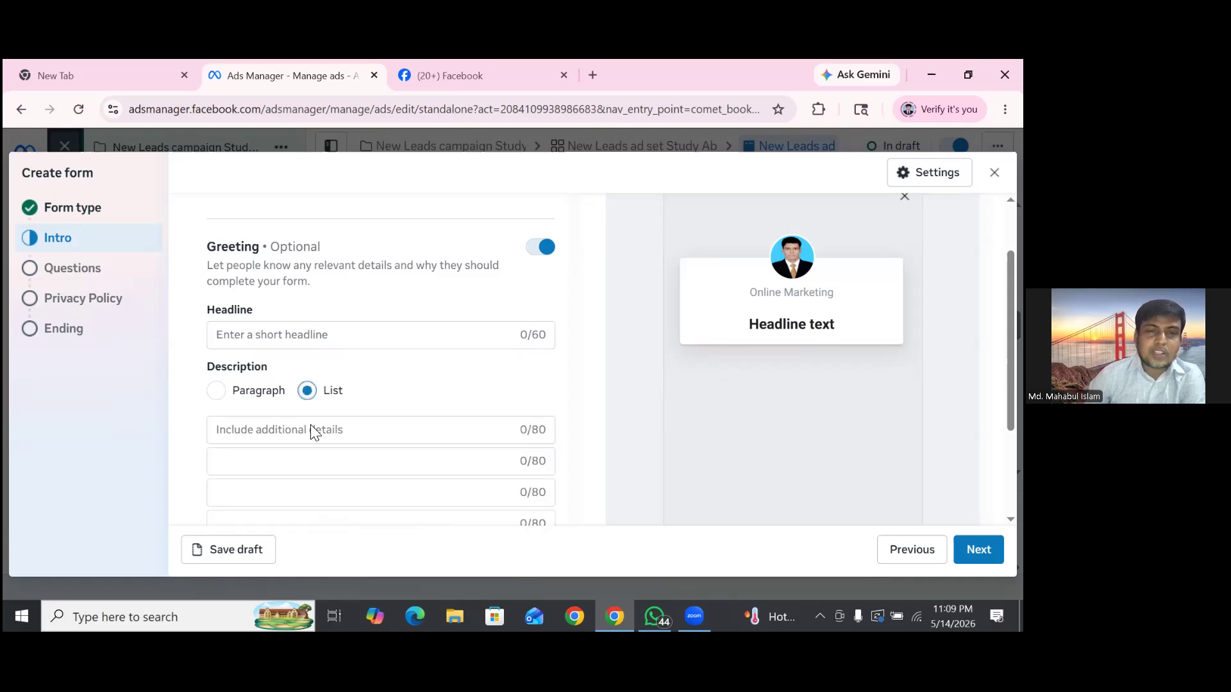
{"action": "scroll", "coordinate": [319, 420], "scroll_direction": "down", "scroll_amount": 1}
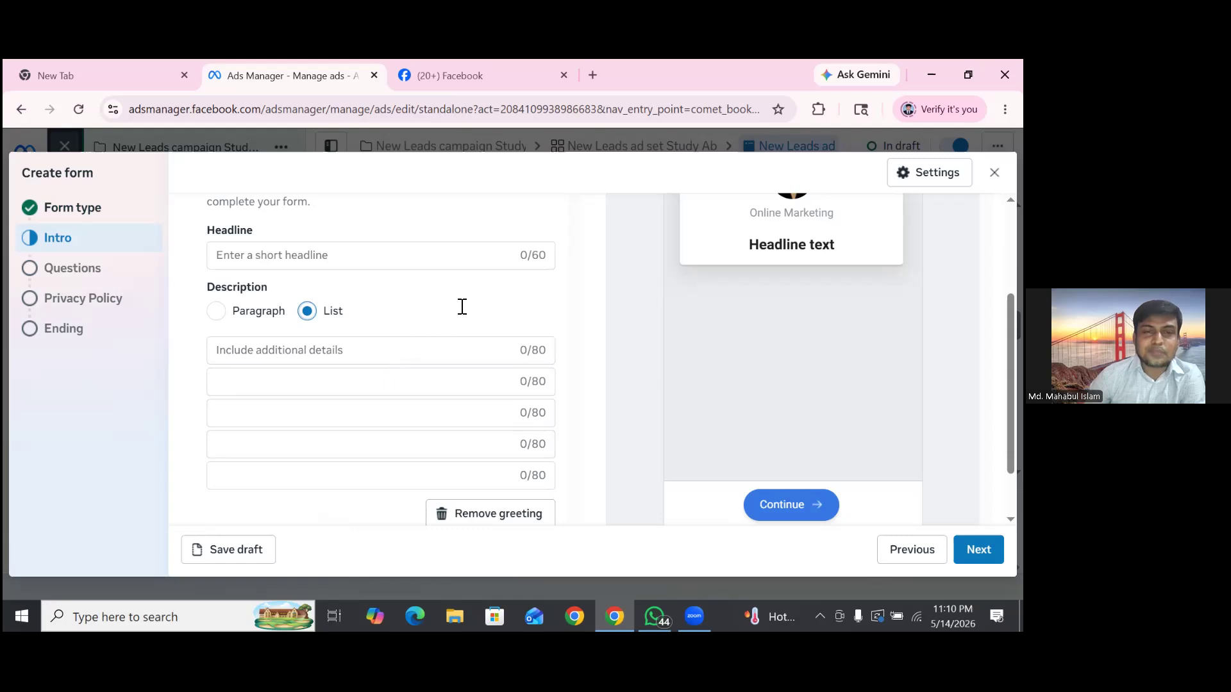
{"action": "scroll", "coordinate": [489, 310], "scroll_direction": "down", "scroll_amount": 1}
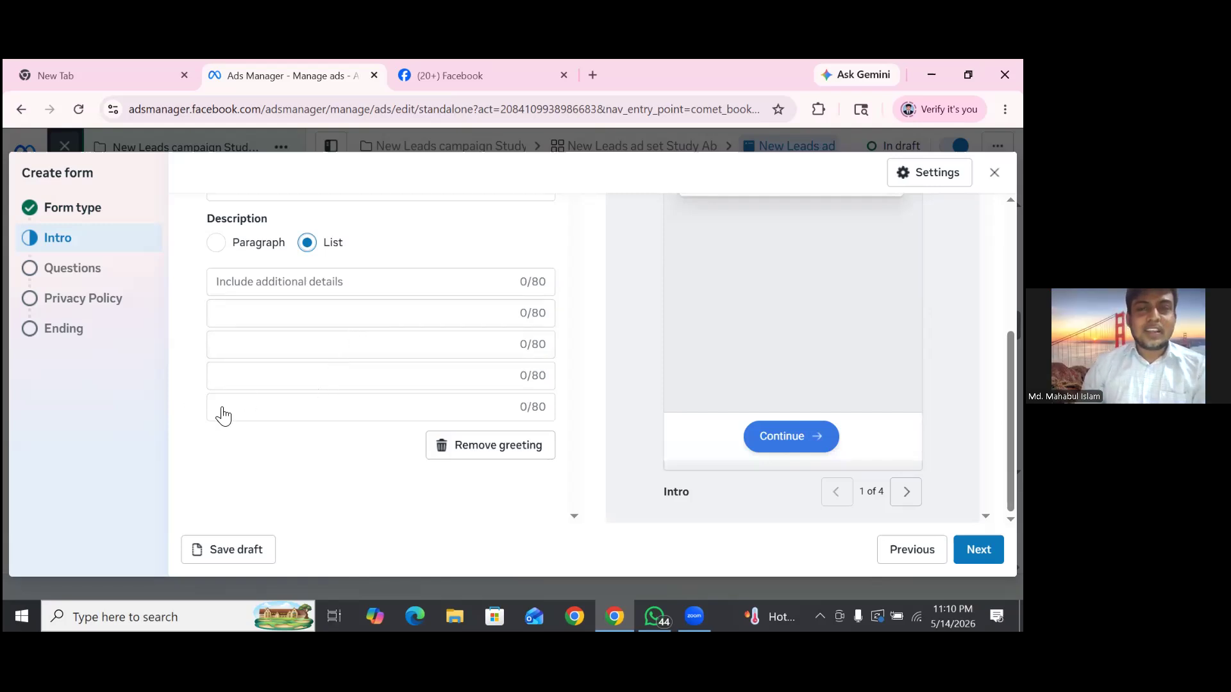
{"action": "scroll", "coordinate": [220, 414], "scroll_direction": "up", "scroll_amount": 1}
{"action": "scroll", "coordinate": [269, 347], "scroll_direction": "up", "scroll_amount": 1}
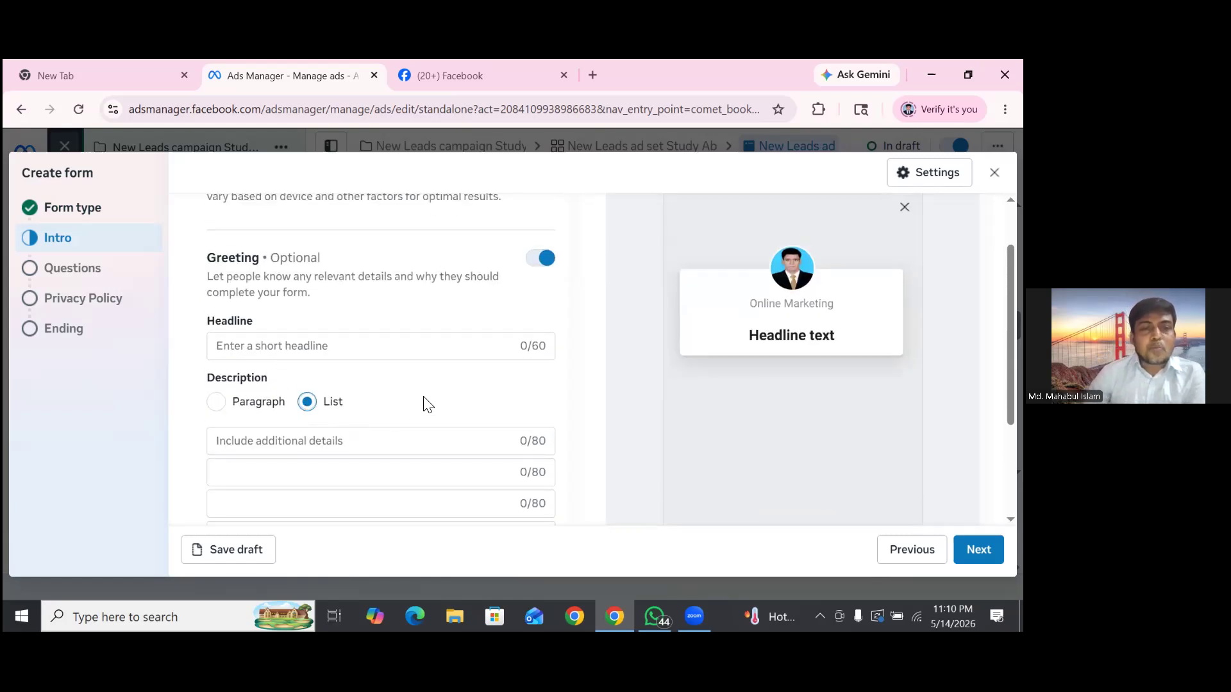
{"action": "key", "text": "Left"}
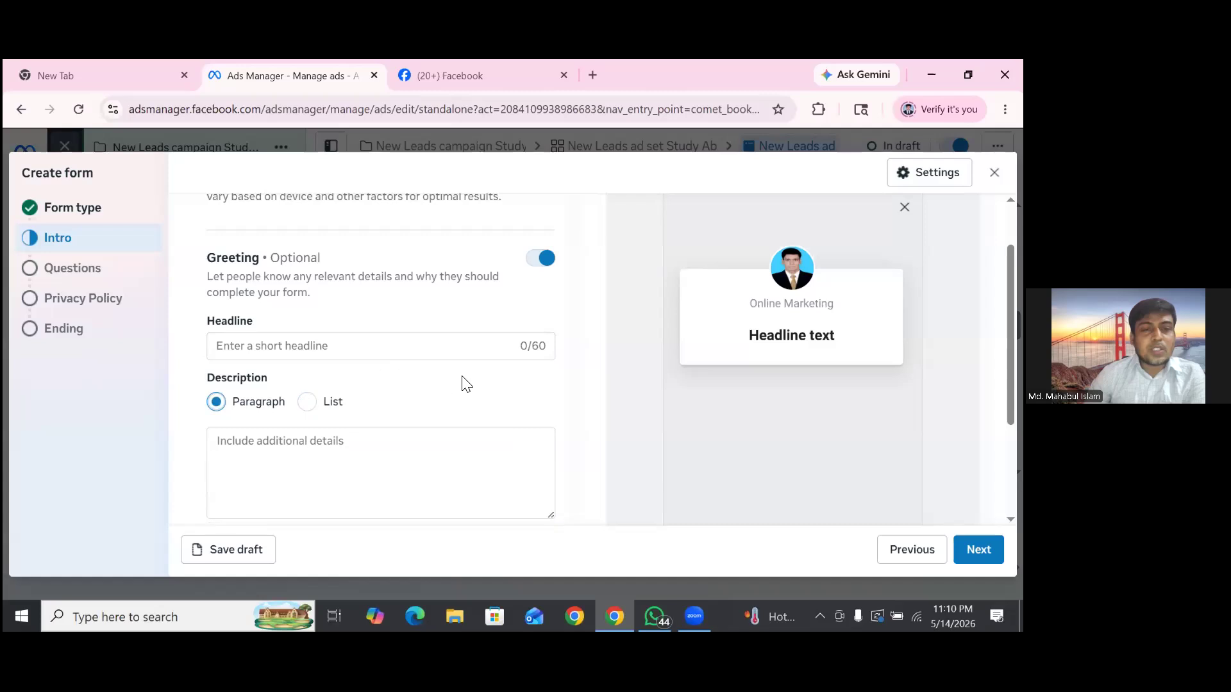